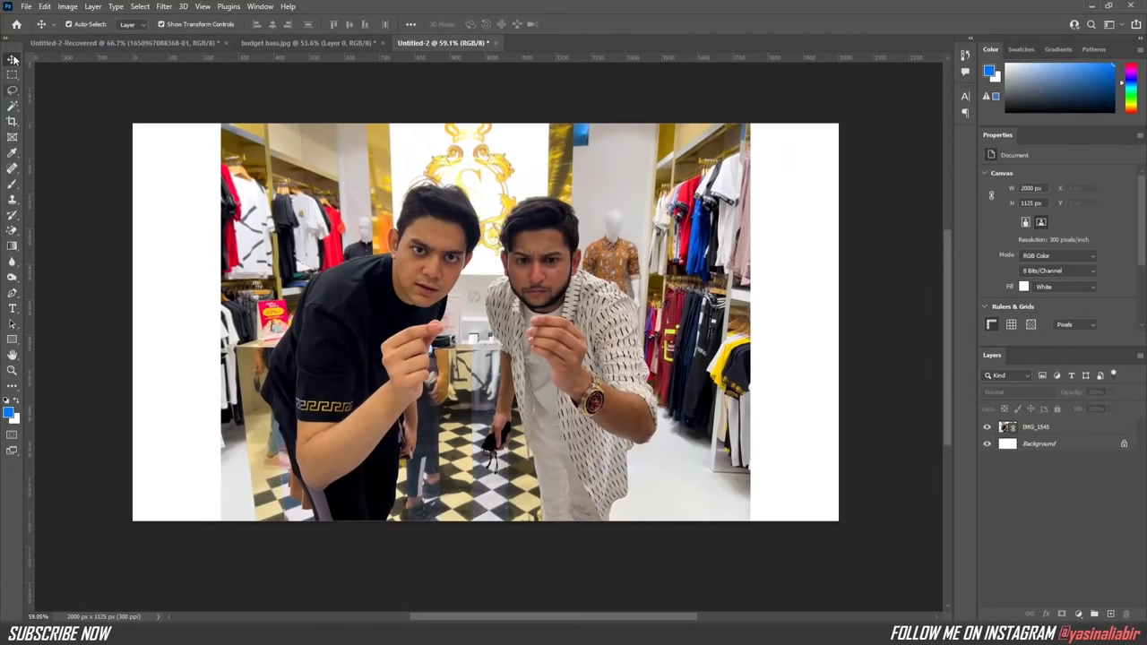
Step: Scale the IMG_1545 store photo of the two men up to about 114%
{"action": "left_click", "coordinate": [1080, 429]}
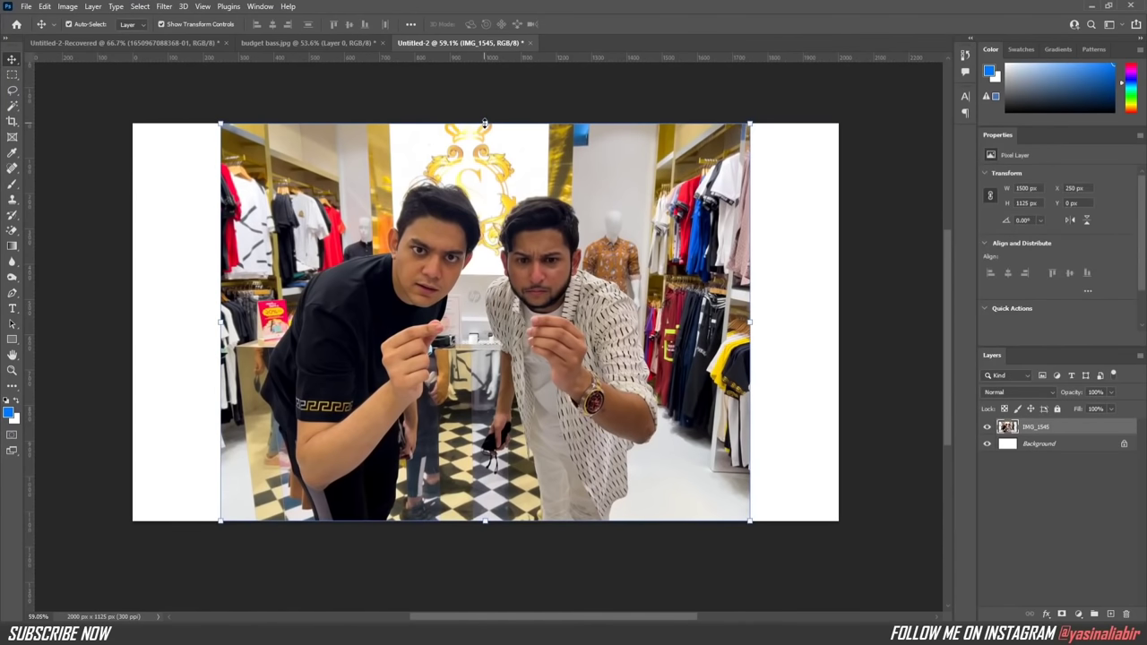
{"action": "left_click_drag", "start_coordinate": [483, 123], "coordinate": [486, 67]}
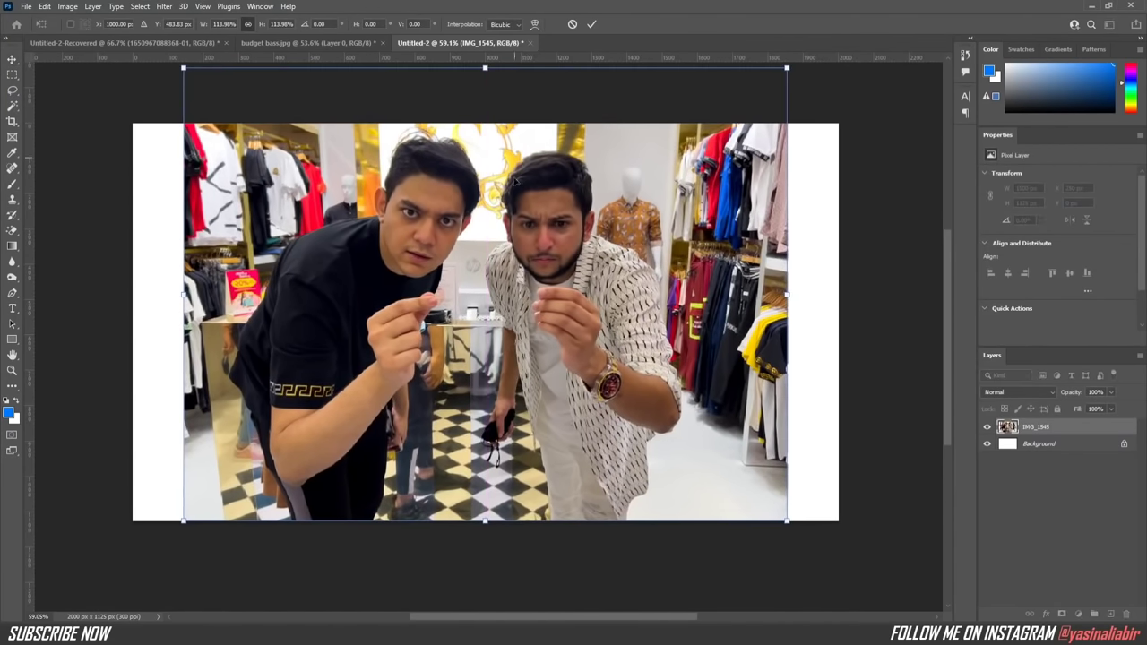
Step: Apply the resize and trace a Pen path along the patterned shirt's edge
{"action": "key", "text": "Return"}
{"action": "key", "text": "p"}
{"action": "scroll", "coordinate": [304, 565], "scroll_direction": "up", "scroll_amount": 5}
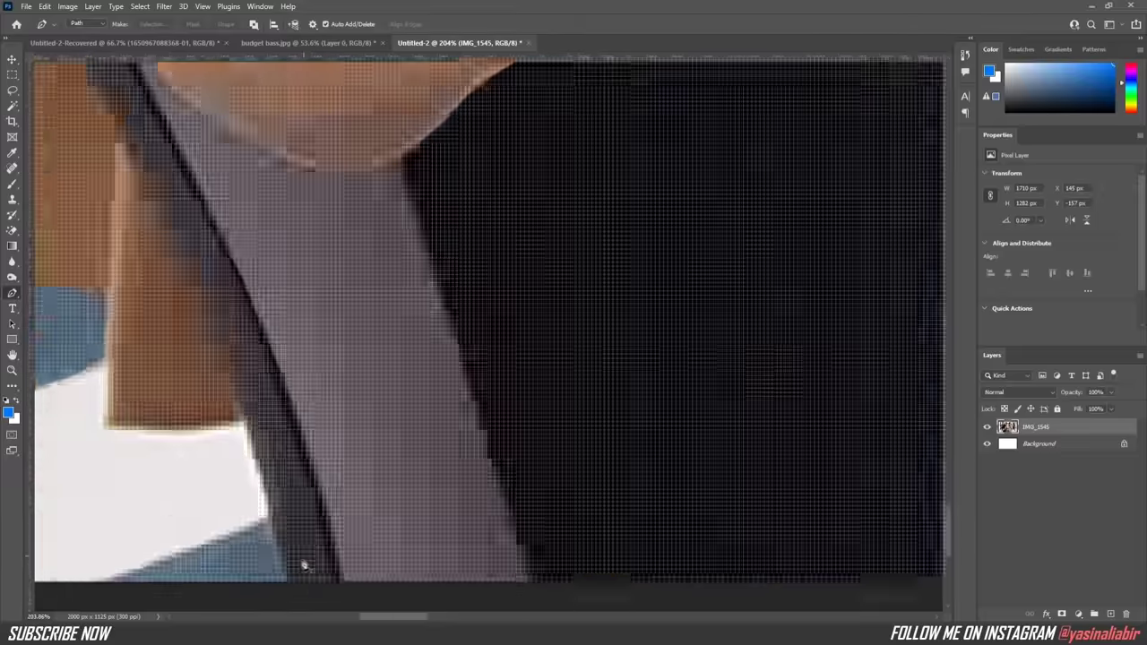
{"action": "scroll", "coordinate": [304, 566], "scroll_direction": "up", "scroll_amount": 3}
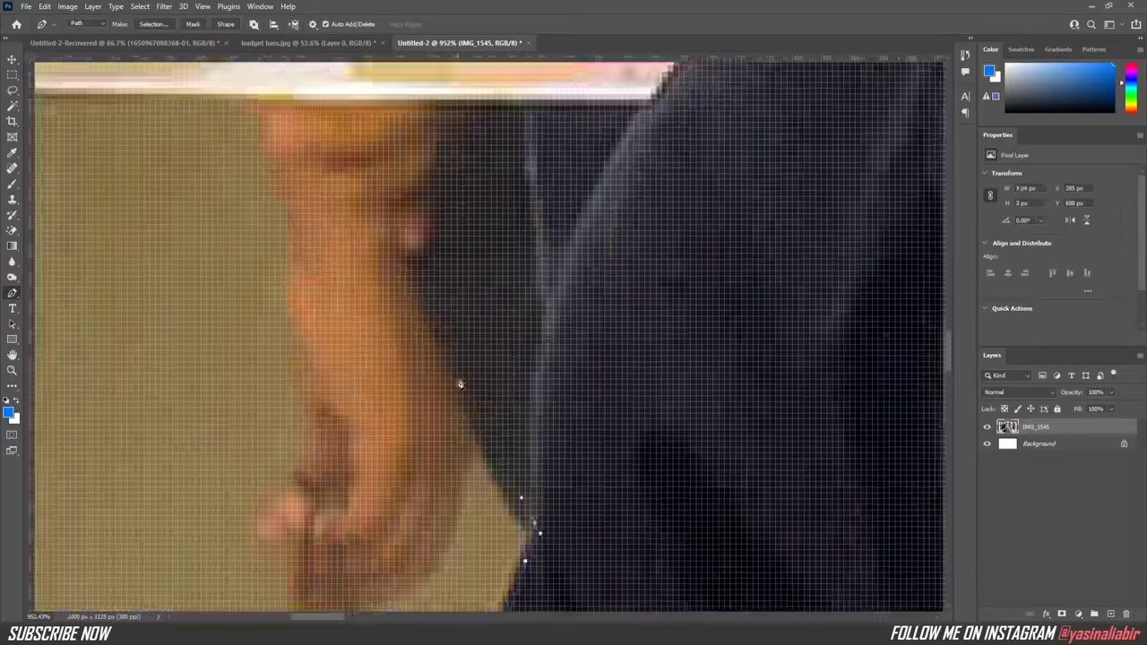
{"action": "left_click", "coordinate": [356, 500]}
{"action": "left_click", "coordinate": [383, 401]}
{"action": "left_click", "coordinate": [395, 368]}
{"action": "left_click", "coordinate": [434, 294]}
{"action": "left_click", "coordinate": [481, 247]}
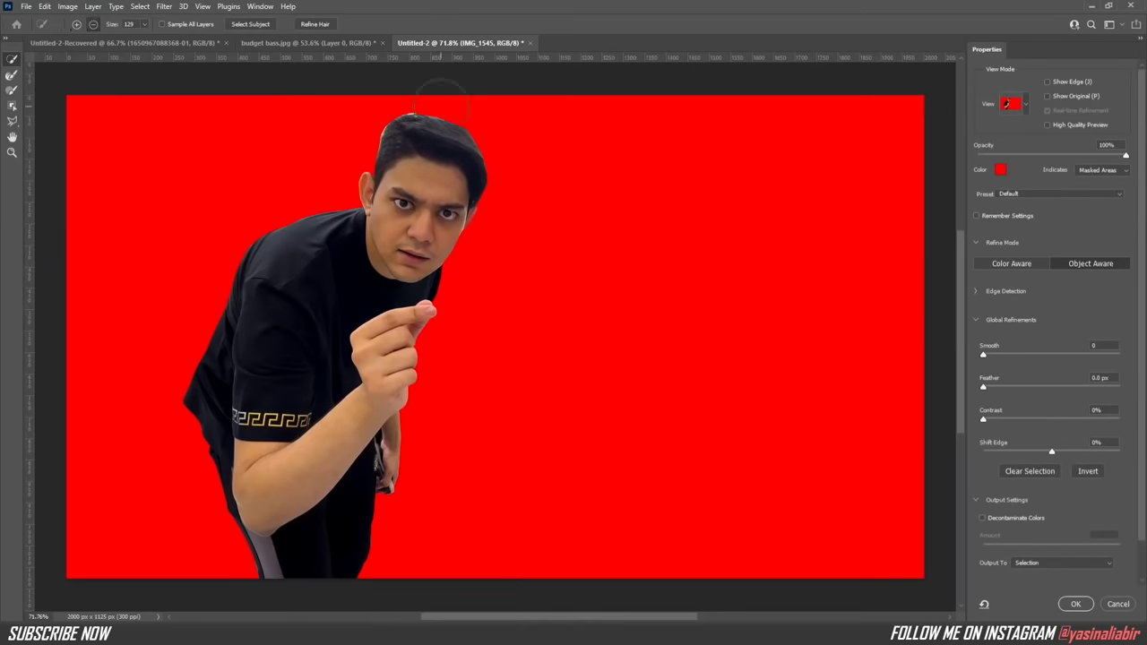
{"action": "scroll", "coordinate": [423, 139], "scroll_direction": "up", "scroll_amount": 3}
Step: Refine the hair in Select and Mask, with Decontaminate Colors on and output to New Layer
{"action": "key", "text": "r"}
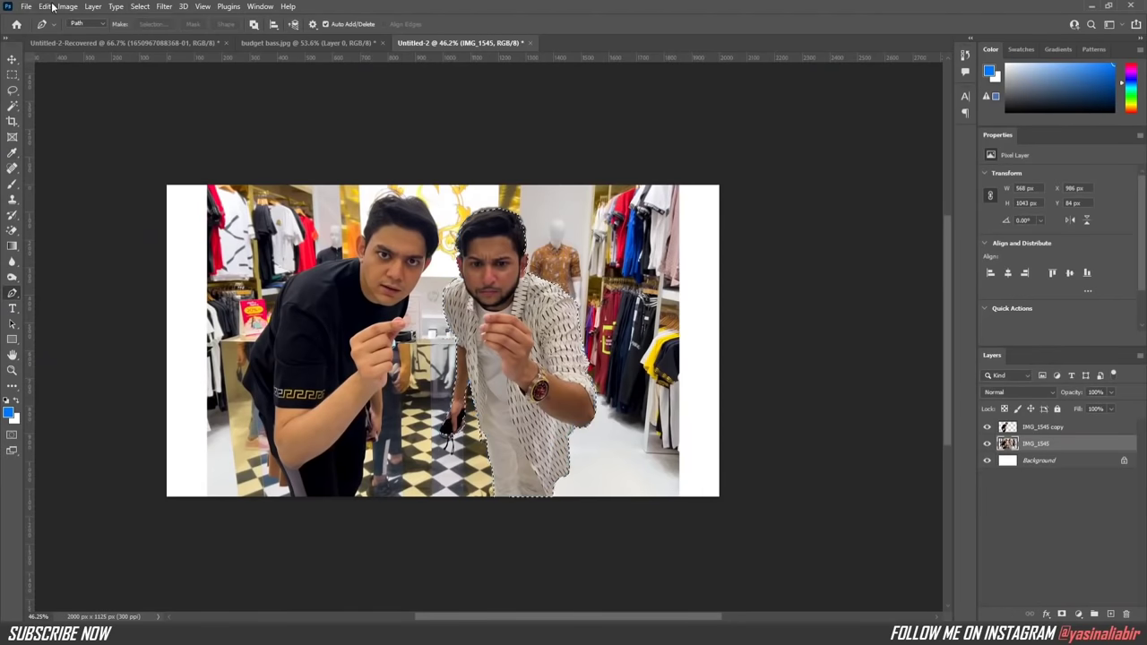
{"action": "left_click", "coordinate": [140, 6]}
{"action": "left_click", "coordinate": [170, 224]}
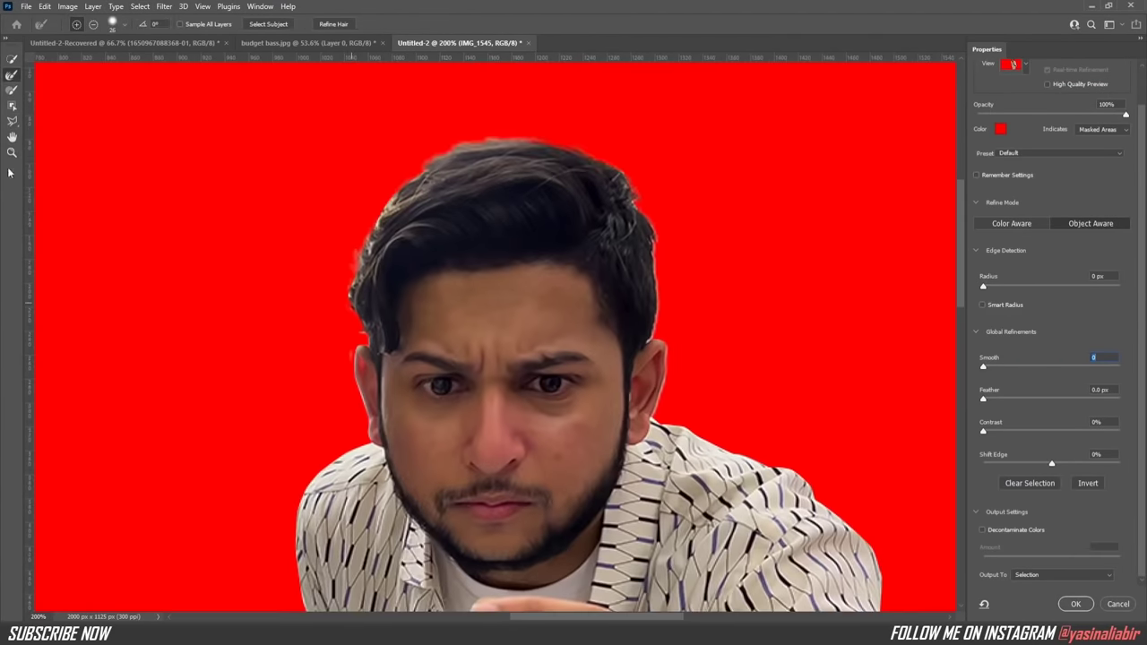
{"action": "left_click", "coordinate": [12, 153]}
{"action": "left_click", "coordinate": [500, 319], "text": "alt"}
{"action": "left_click", "coordinate": [982, 529]}
{"action": "left_click", "coordinate": [1062, 574]}
{"action": "left_click", "coordinate": [1030, 574]}
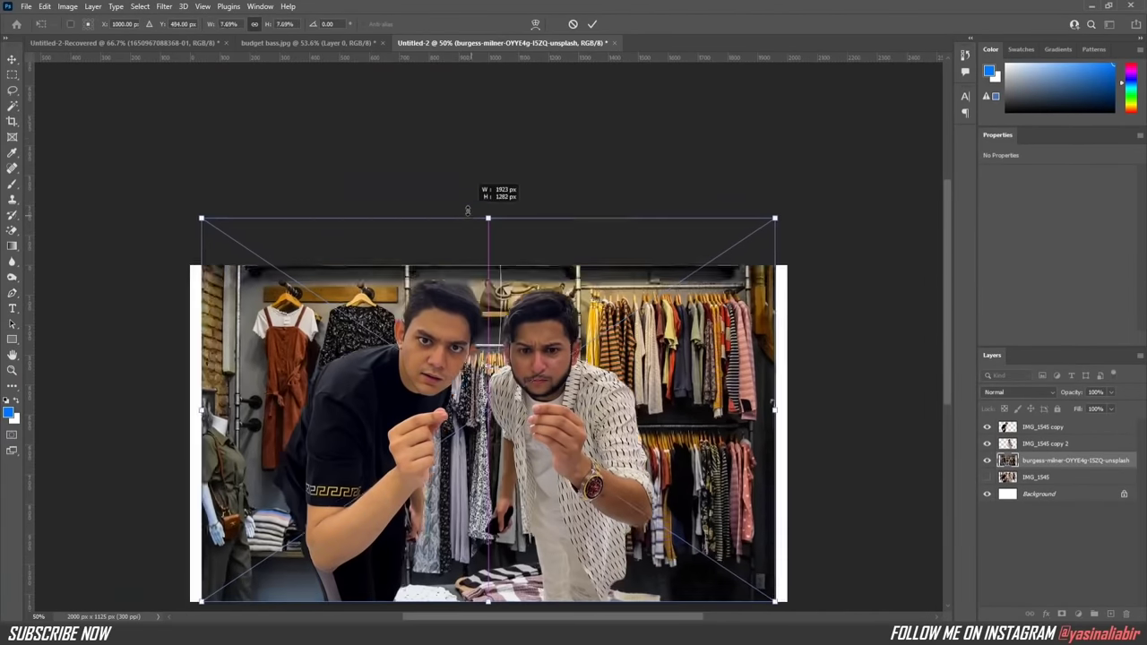
Step: Scale the new store backdrop to cover the canvas and draw a yellow rectangle on the left half
{"action": "left_click_drag", "start_coordinate": [484, 205], "coordinate": [746, 381]}
{"action": "key", "text": "Return"}
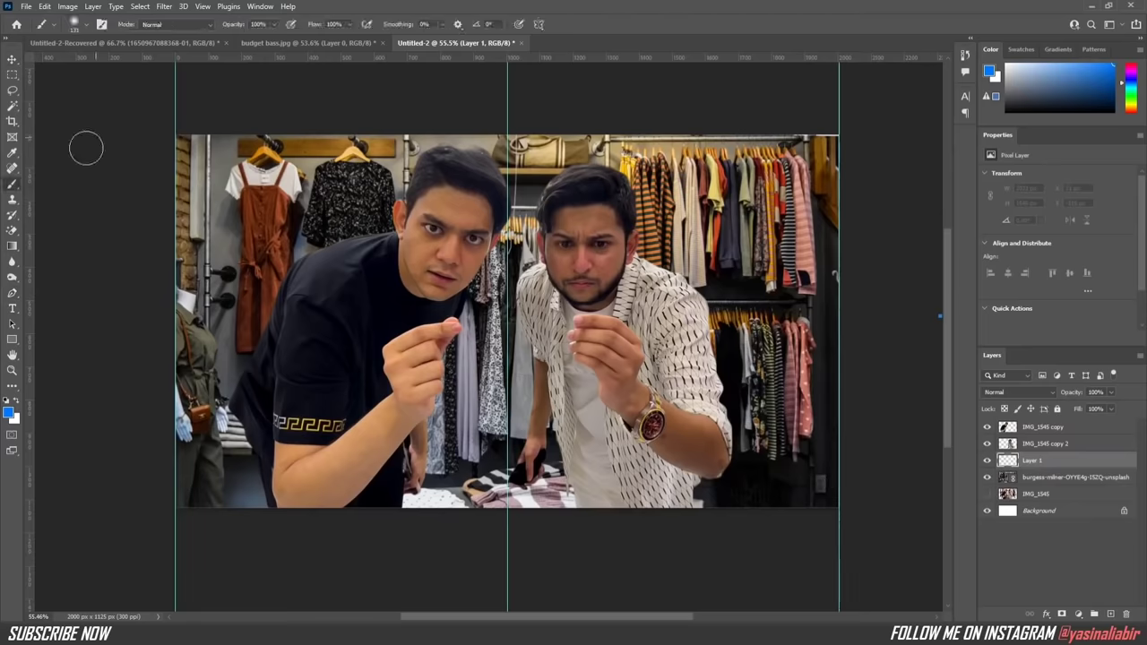
{"action": "left_click", "coordinate": [9, 411]}
{"action": "left_click", "coordinate": [967, 509]}
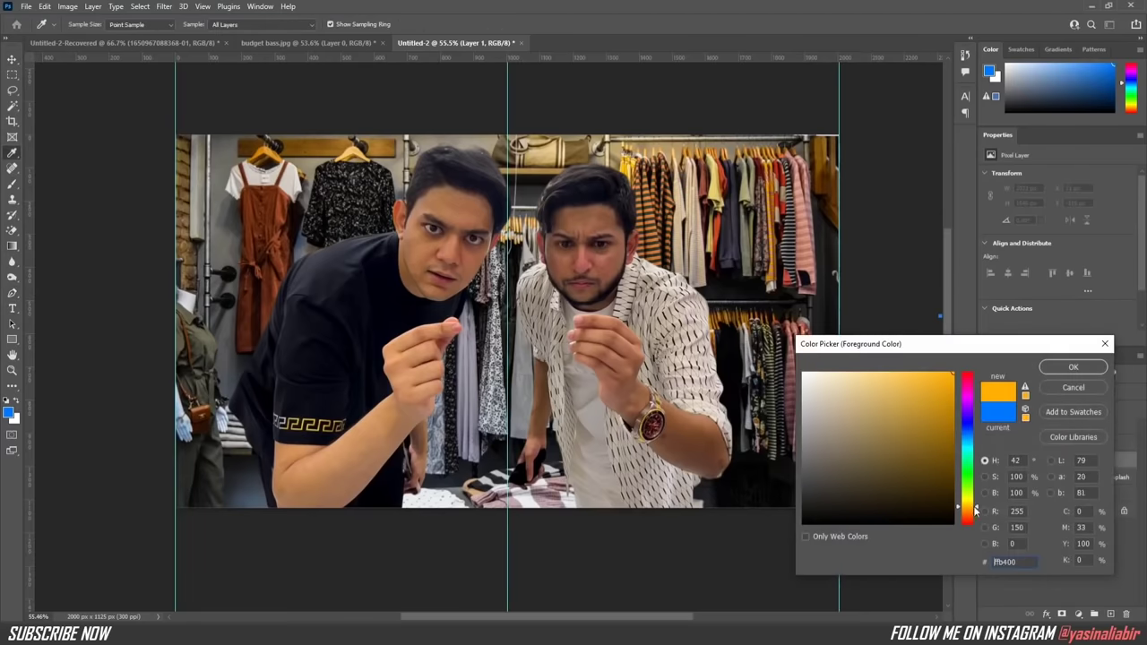
{"action": "key", "text": "Return"}
{"action": "key", "text": "b"}
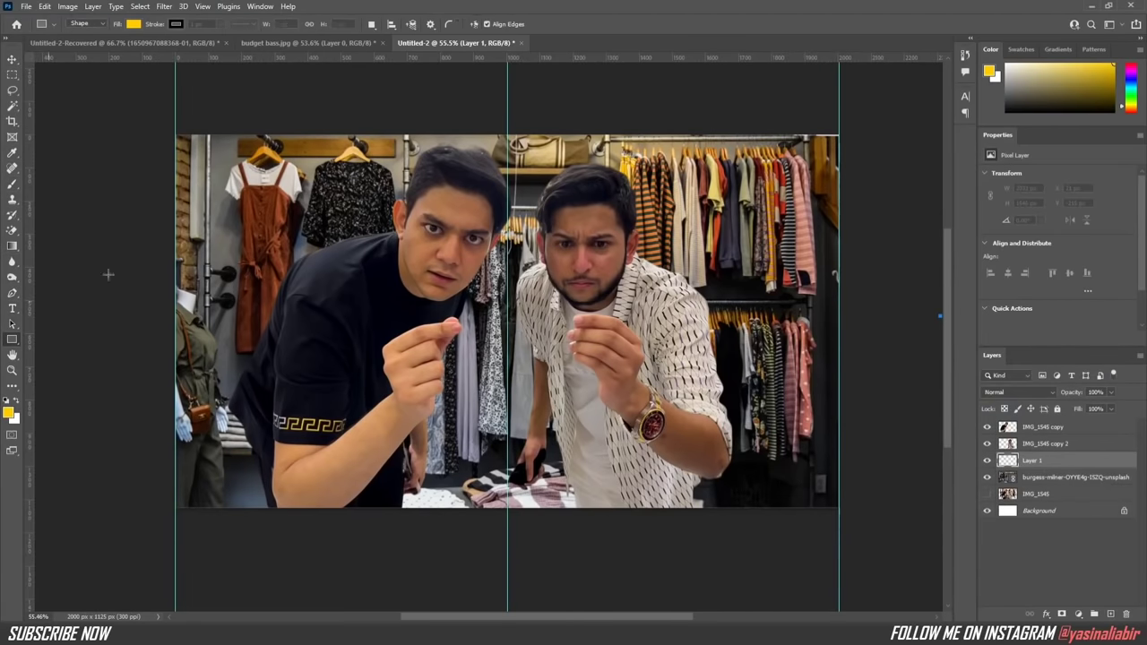
{"action": "left_click_drag", "start_coordinate": [503, 541], "coordinate": [507, 541]}
Step: Draw a bright blue rectangle over the right half of the canvas
{"action": "left_click", "coordinate": [9, 412]}
{"action": "left_click", "coordinate": [967, 438]}
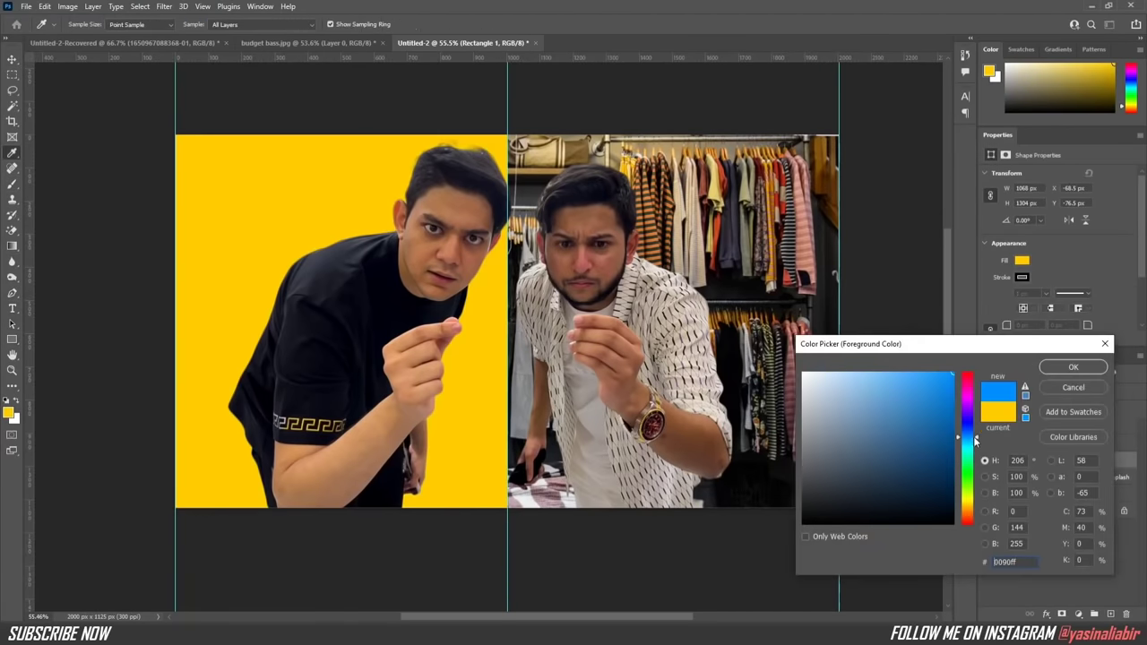
{"action": "key", "text": "Return"}
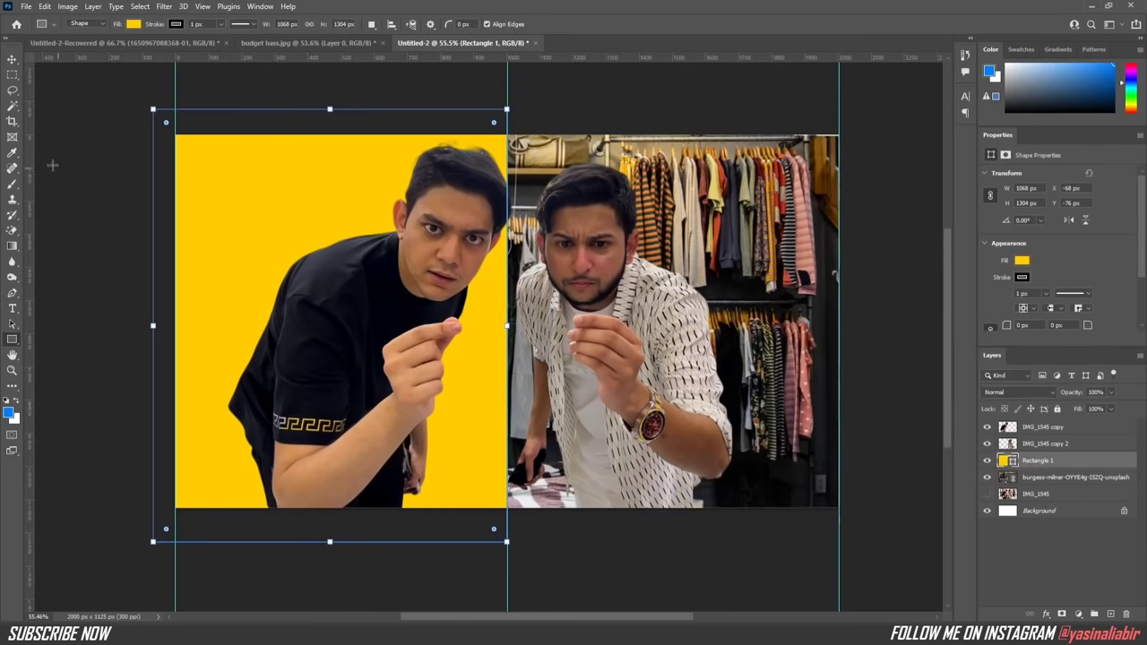
{"action": "key", "text": "m"}
{"action": "left_click_drag", "start_coordinate": [507, 120], "coordinate": [884, 538]}
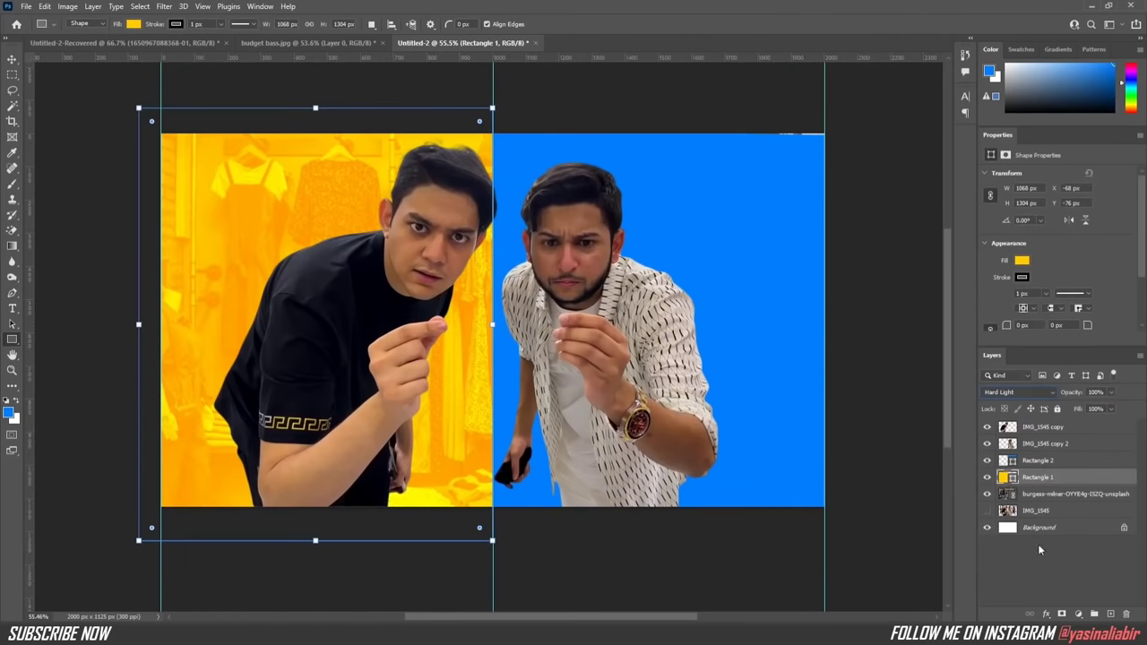
Step: Set both rectangles to Hard Light and lighten the blue rectangle's fill
{"action": "left_click", "coordinate": [1037, 459]}
{"action": "left_click", "coordinate": [1012, 391]}
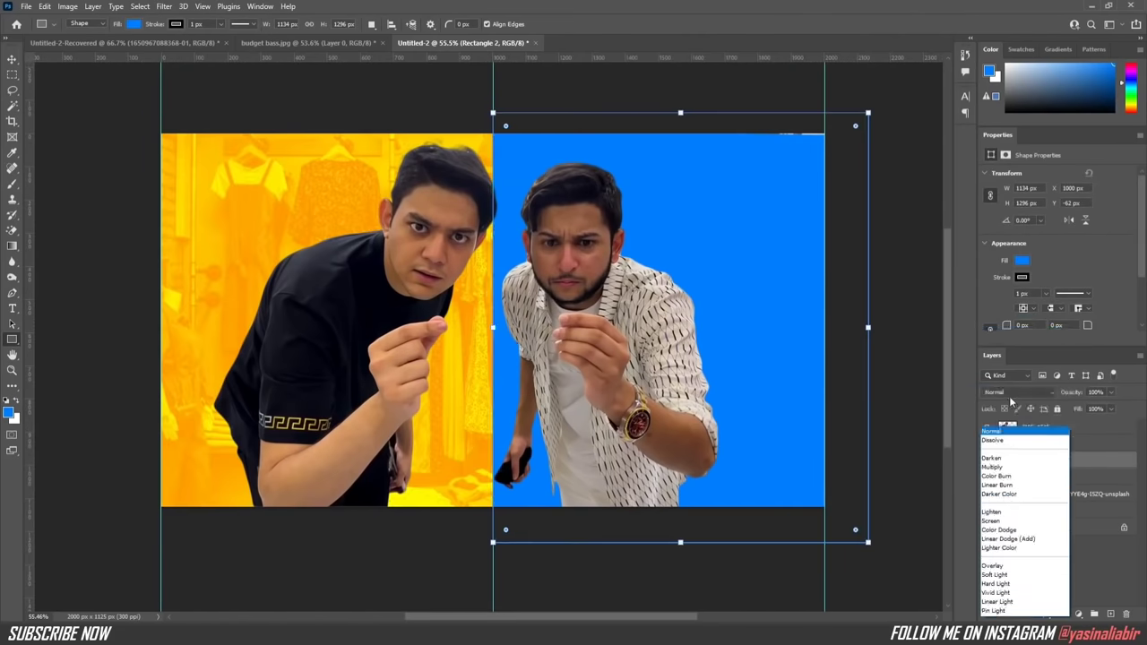
{"action": "left_click", "coordinate": [1033, 557]}
{"action": "double_click", "coordinate": [1007, 460]}
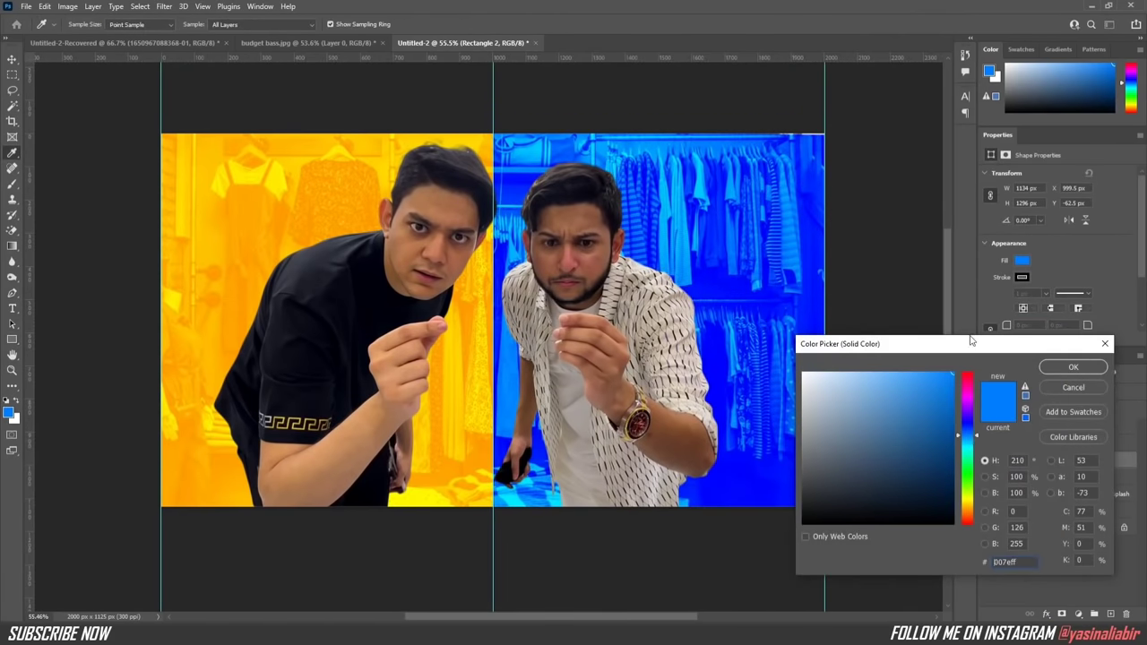
{"action": "left_click", "coordinate": [896, 403]}
{"action": "key", "text": "Return"}
{"action": "left_click", "coordinate": [1024, 571]}
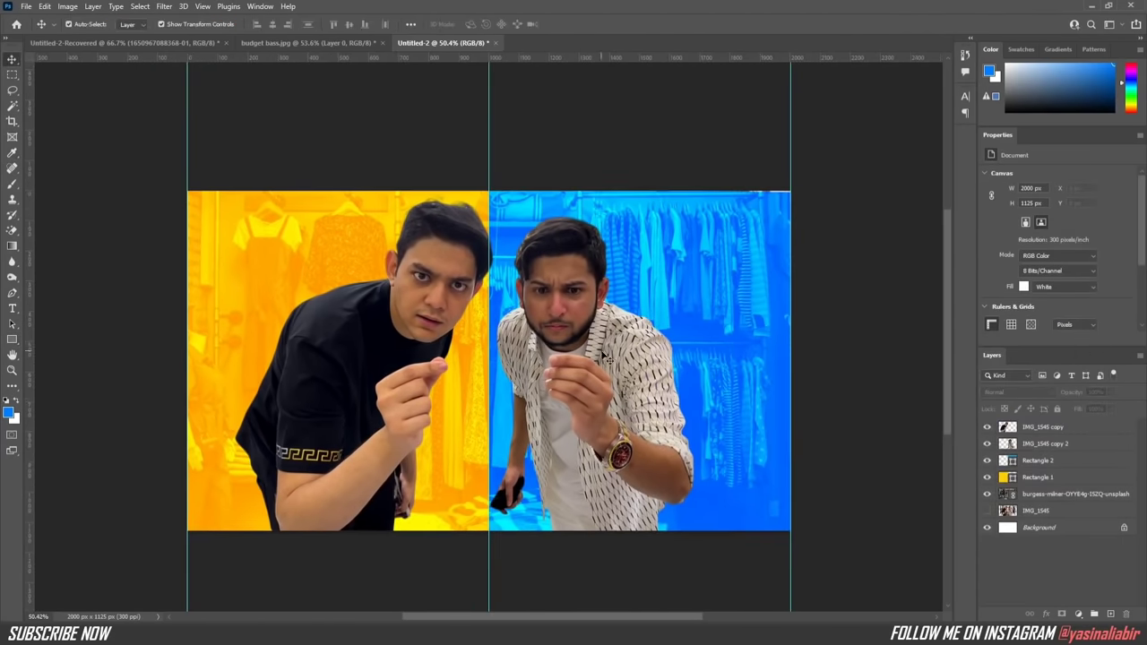
Step: Place the white lightning bolt at canvas centre, then shrink and reposition its dark copy
{"action": "left_click_drag", "start_coordinate": [473, 359], "coordinate": [499, 455]}
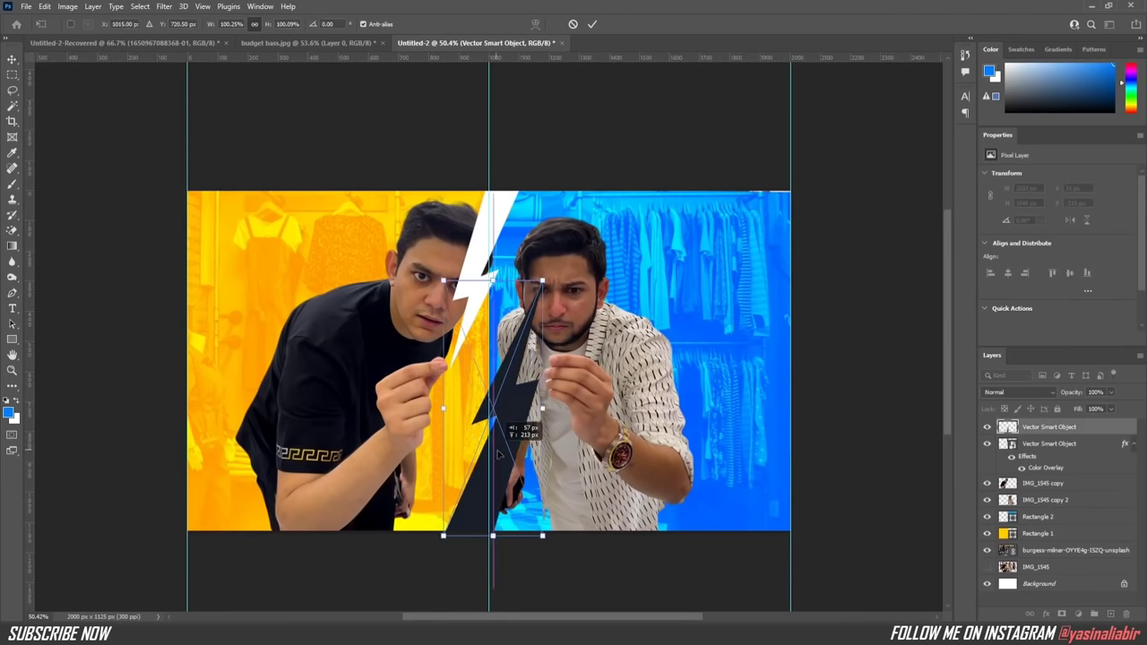
{"action": "left_click_drag", "start_coordinate": [542, 280], "coordinate": [493, 357]}
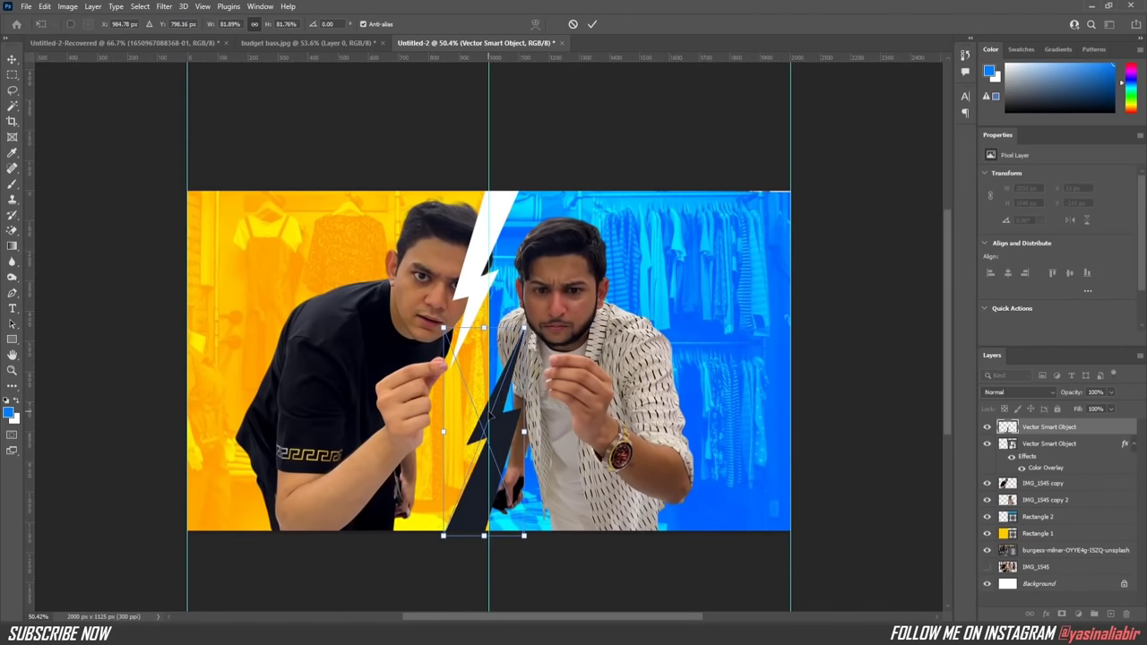
{"action": "left_click_drag", "start_coordinate": [489, 412], "coordinate": [459, 333]}
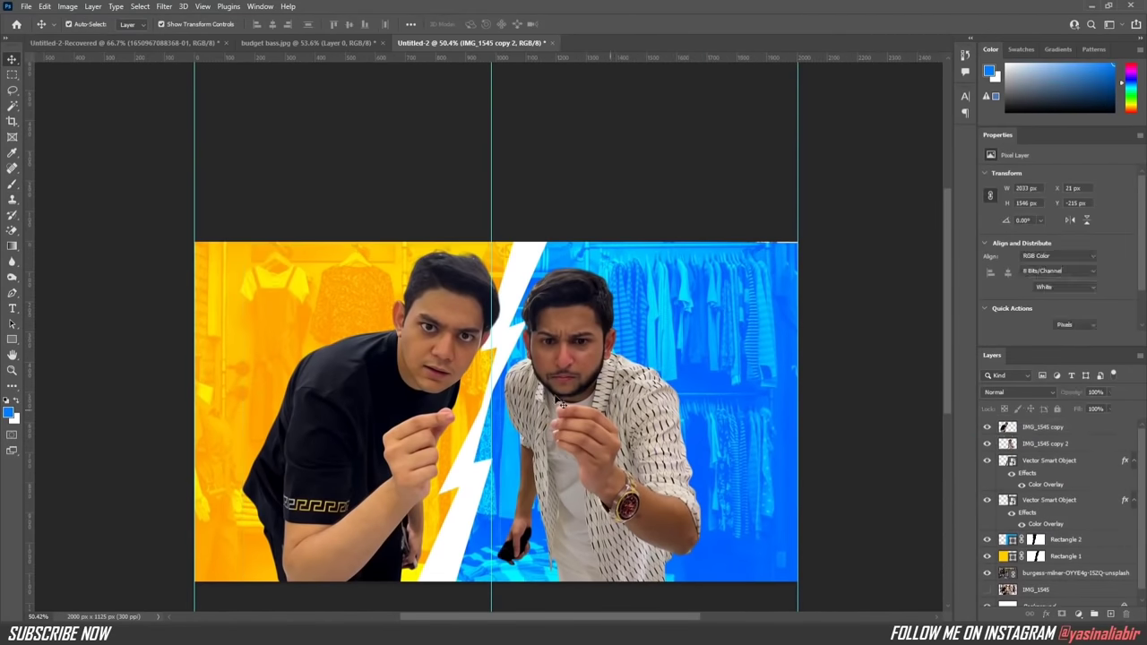
Step: Make the man's cutout a smart object and apply Camera Raw: Exposure +0.50, Contrast +22, Shadows +21
{"action": "right_click", "coordinate": [1101, 431]}
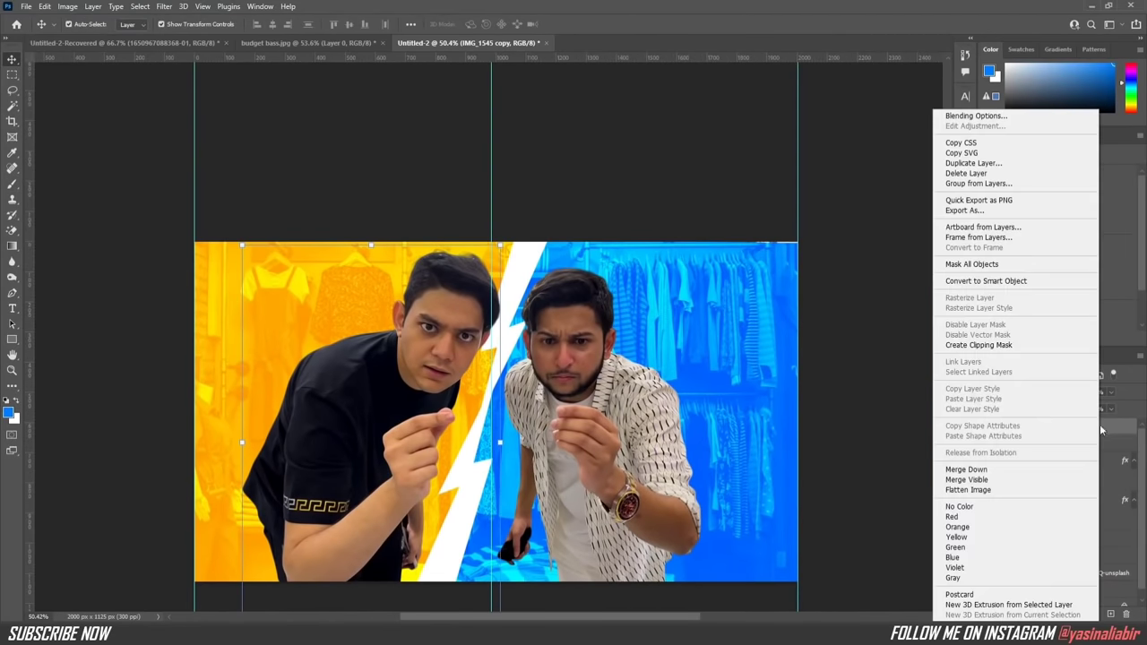
{"action": "left_click", "coordinate": [986, 281]}
{"action": "left_click", "coordinate": [164, 6]}
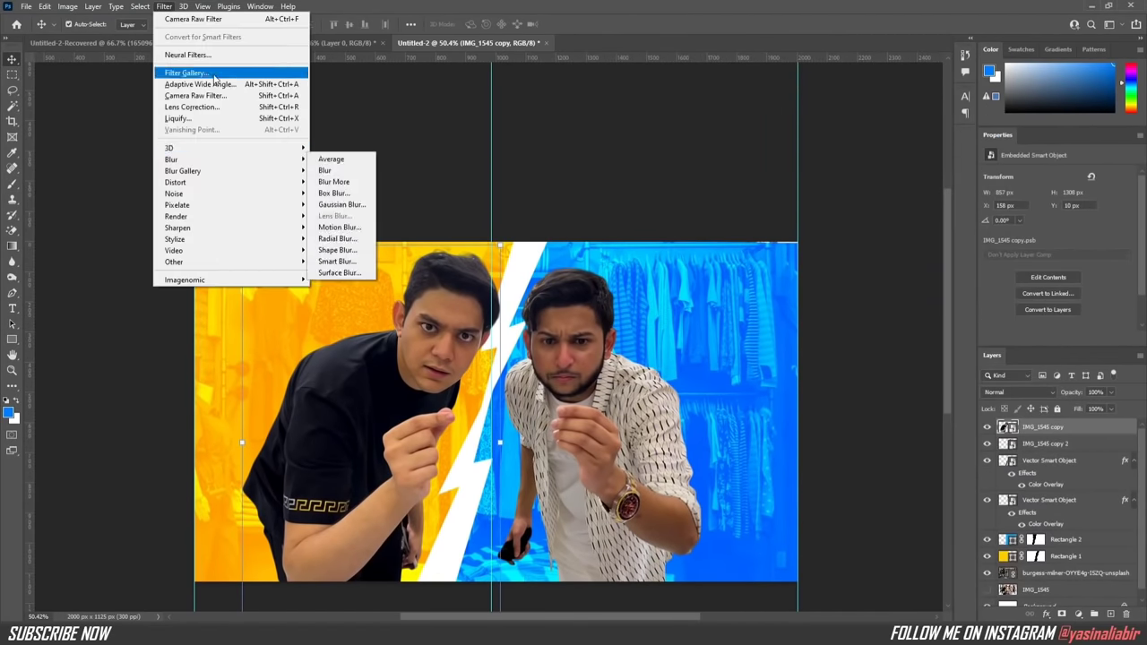
{"action": "left_click", "coordinate": [194, 95]}
{"action": "left_click", "coordinate": [985, 184]}
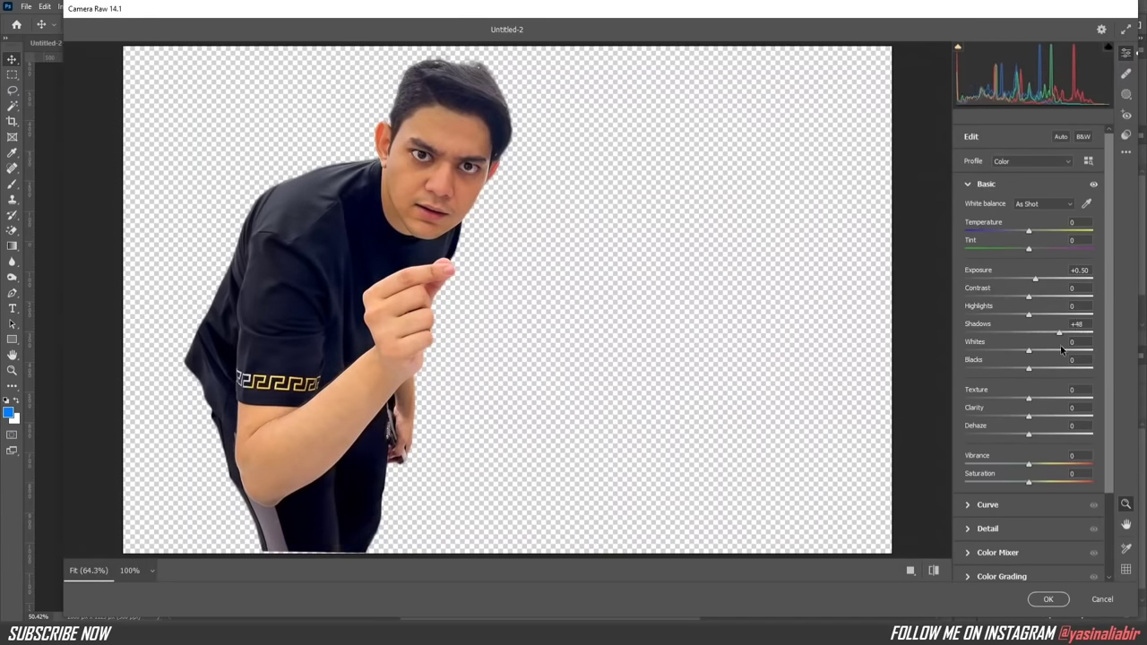
{"action": "left_click_drag", "start_coordinate": [1062, 349], "coordinate": [1048, 349]}
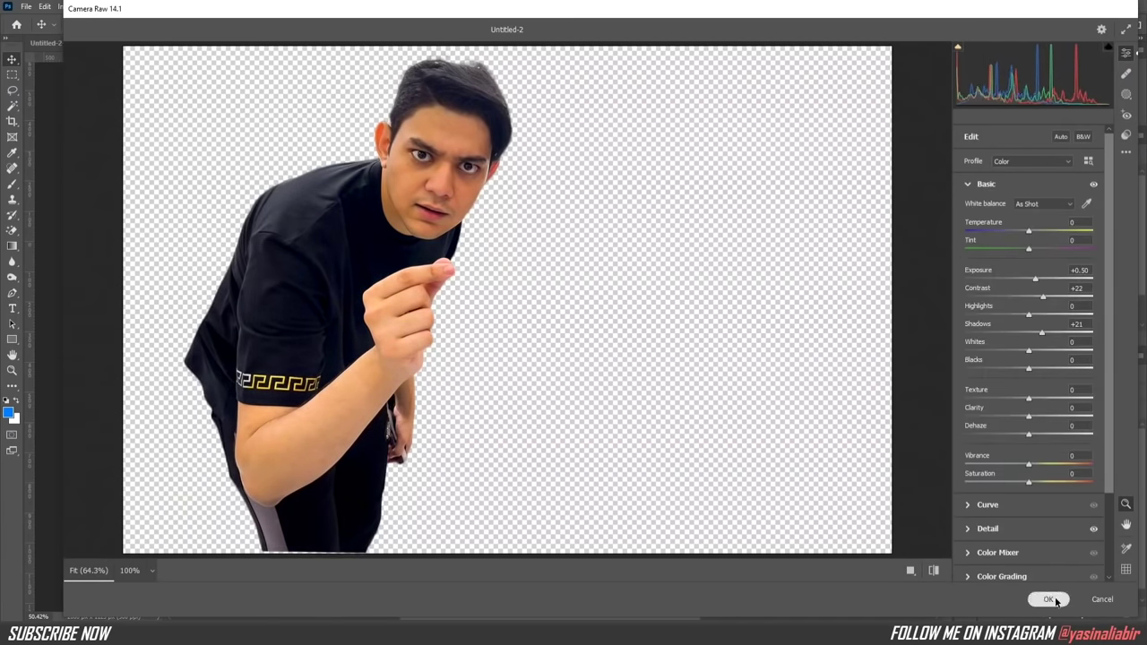
{"action": "left_click", "coordinate": [1050, 599]}
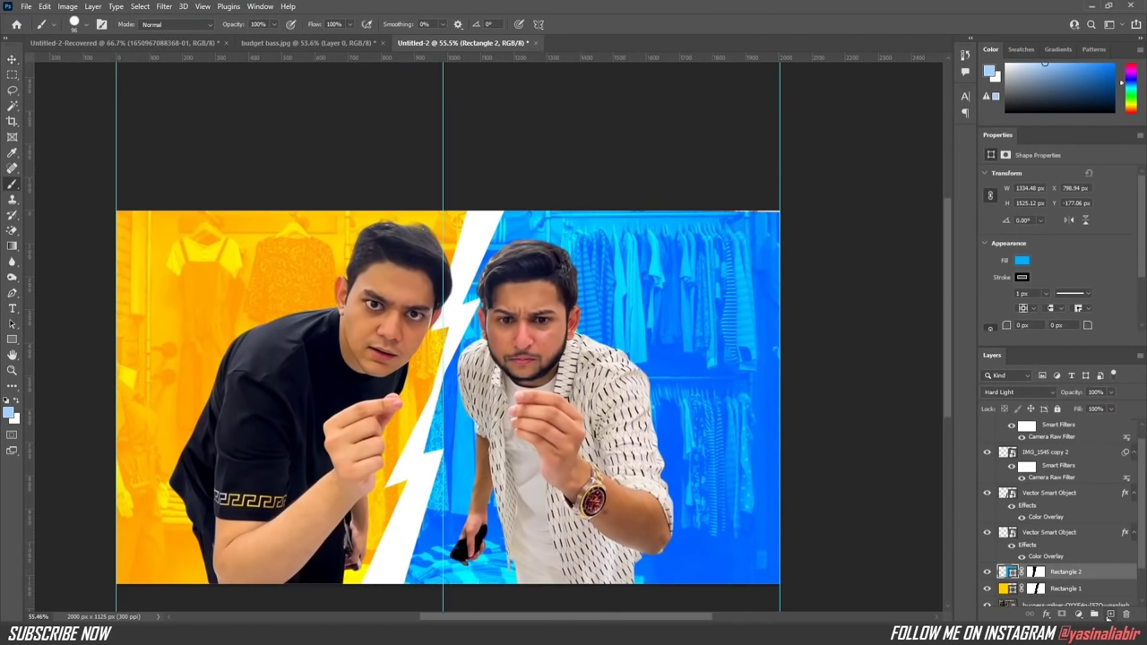
Step: Add a new Linear Dodge (Add) layer and set the foreground colour to warm orange
{"action": "left_click", "coordinate": [1110, 615]}
{"action": "left_click", "coordinate": [1021, 392]}
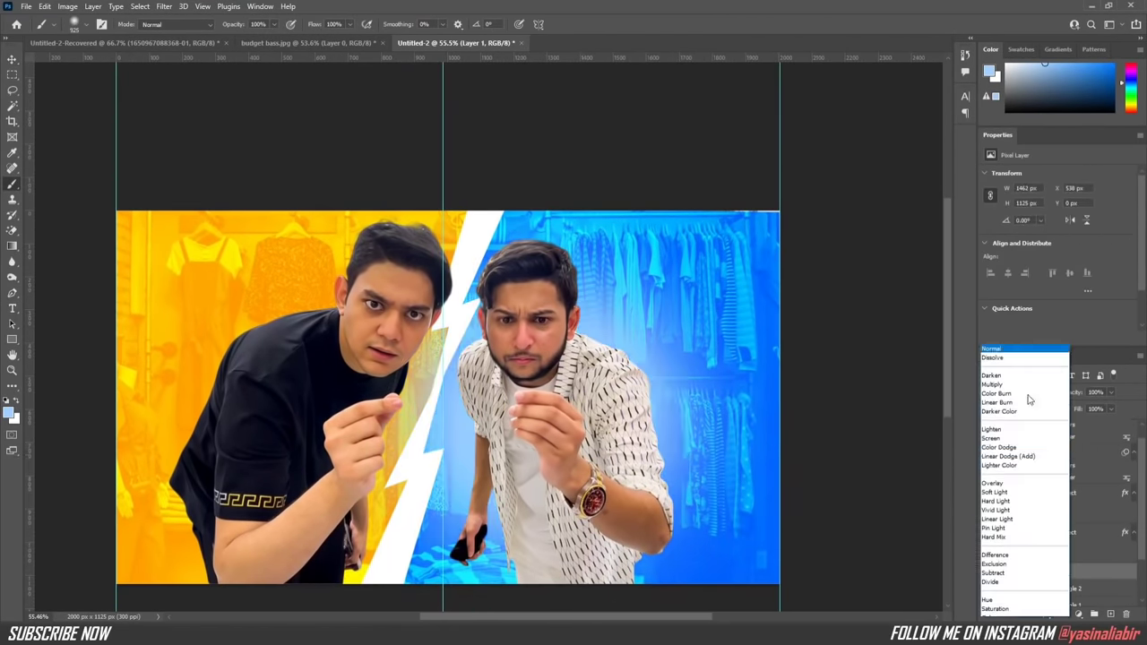
{"action": "left_click", "coordinate": [1008, 456]}
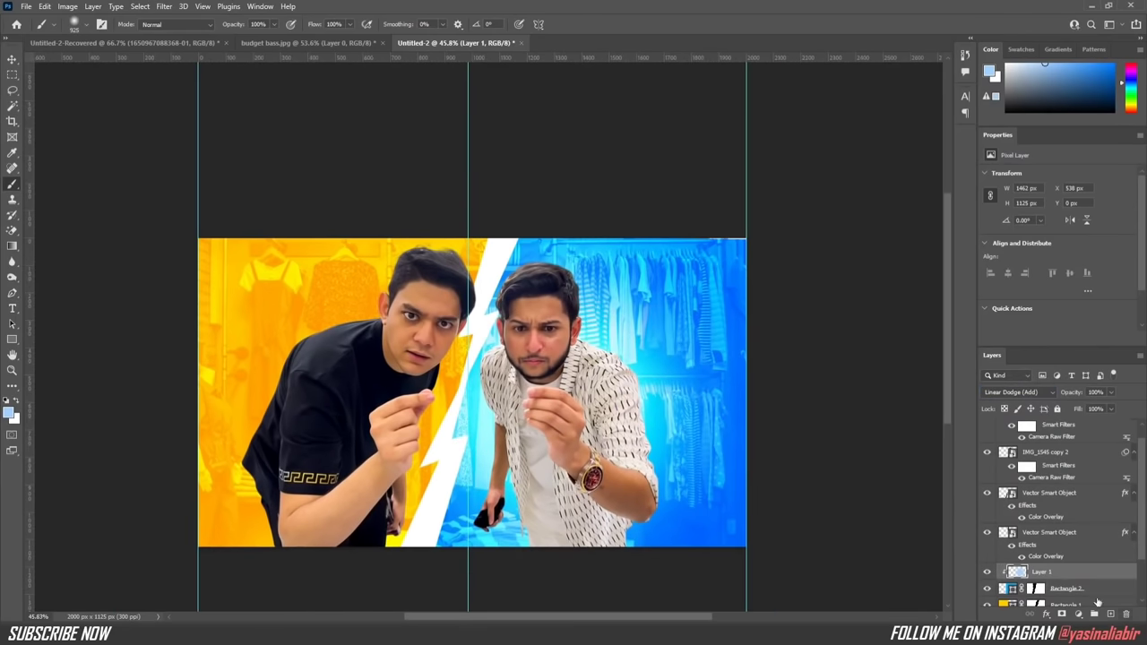
{"action": "left_click", "coordinate": [10, 411]}
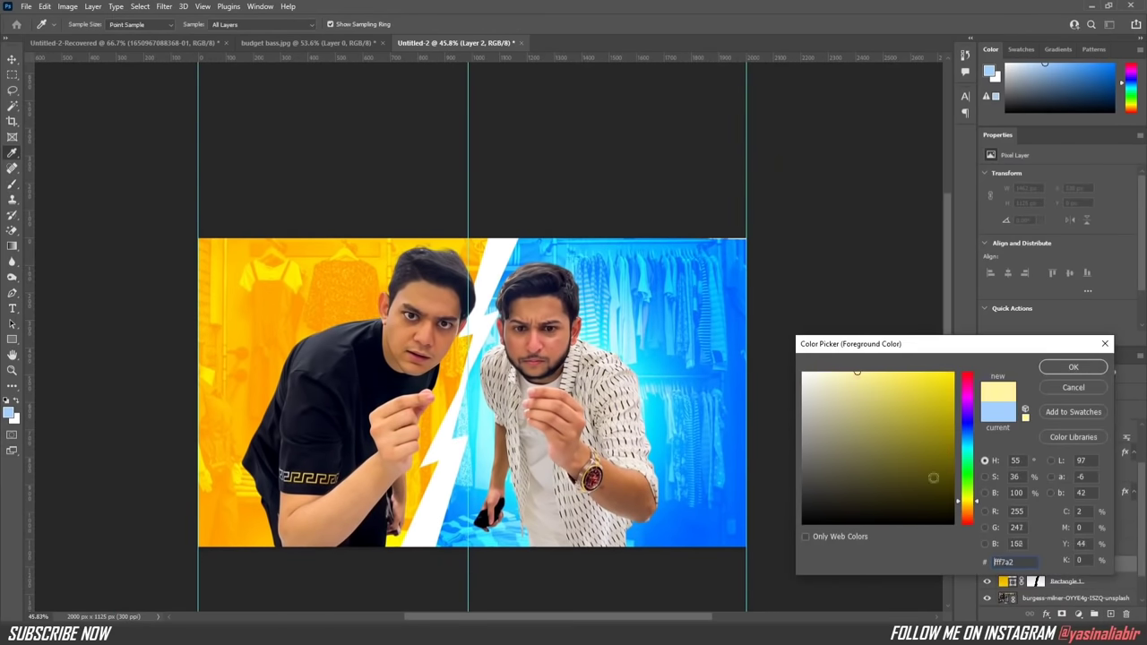
{"action": "left_click", "coordinate": [967, 511]}
{"action": "left_click", "coordinate": [1073, 367]}
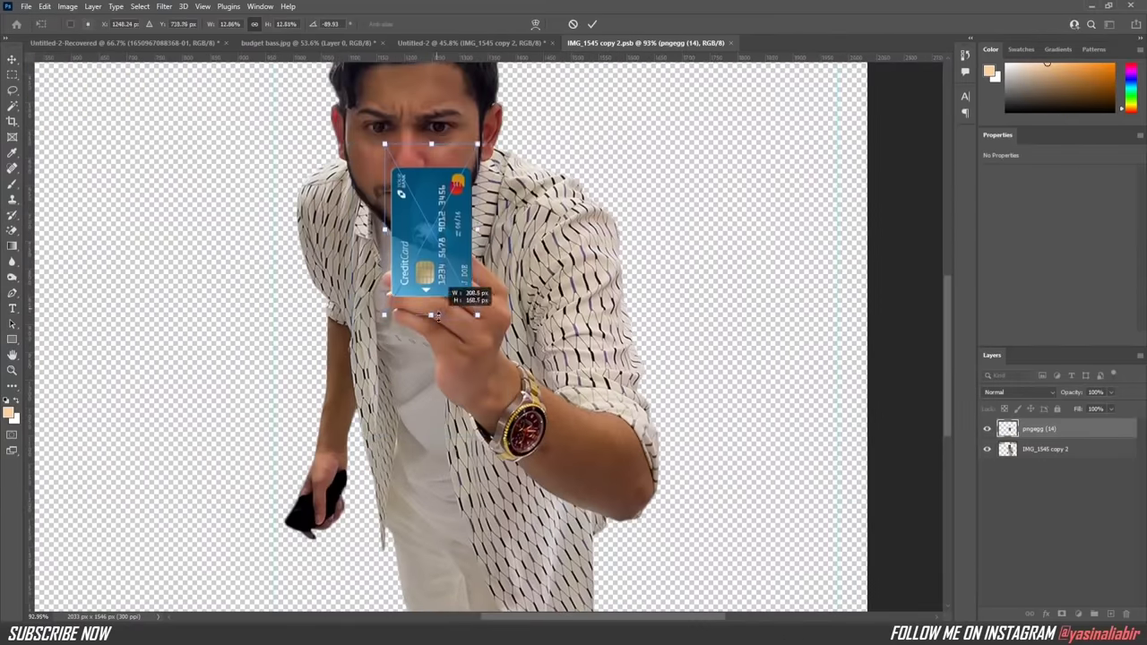
Step: Fit the credit card into the man's hand and turn the traced finger path into a selection
{"action": "left_click_drag", "start_coordinate": [437, 316], "coordinate": [324, 277]}
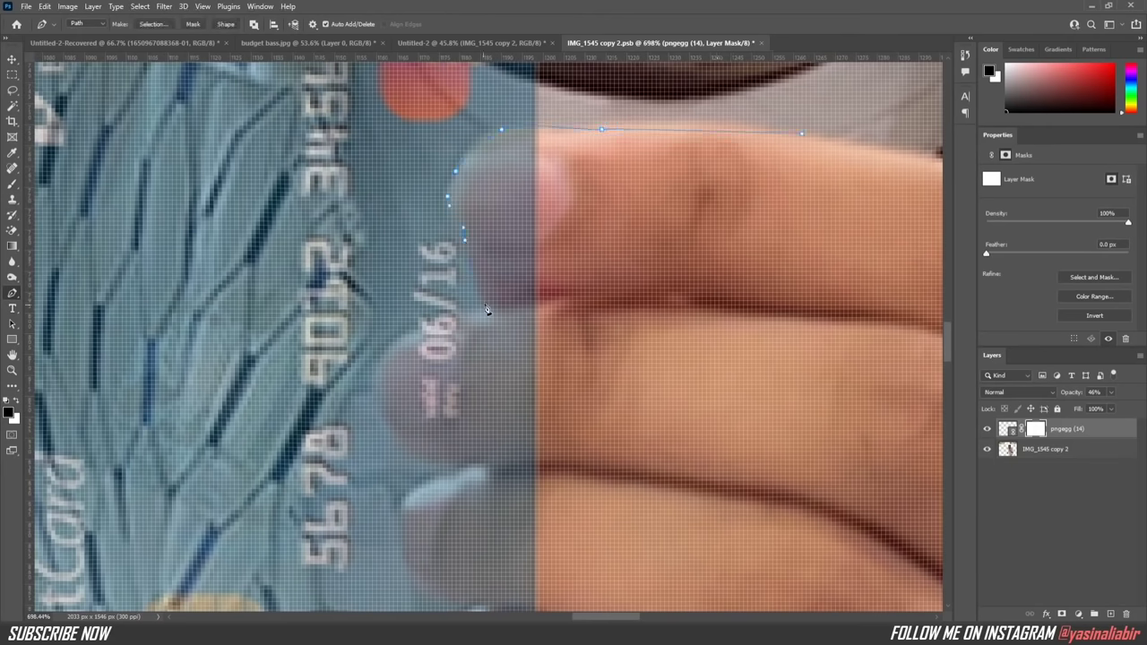
{"action": "scroll", "coordinate": [475, 294], "scroll_direction": "up", "scroll_amount": 1}
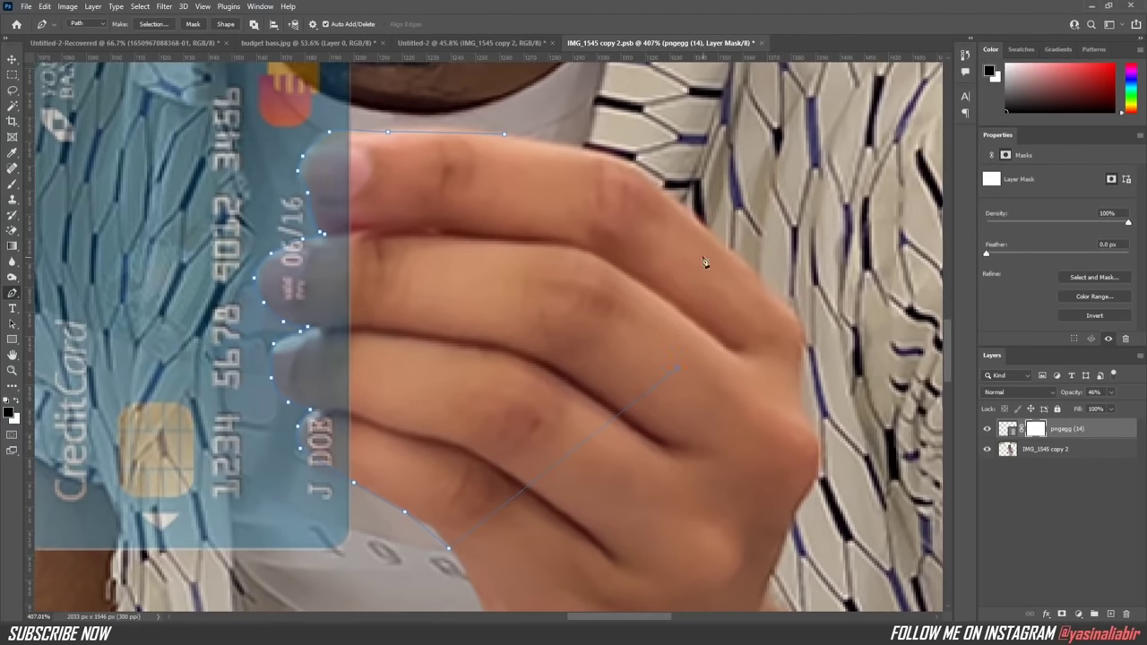
{"action": "right_click", "coordinate": [503, 204]}
{"action": "left_click", "coordinate": [538, 259]}
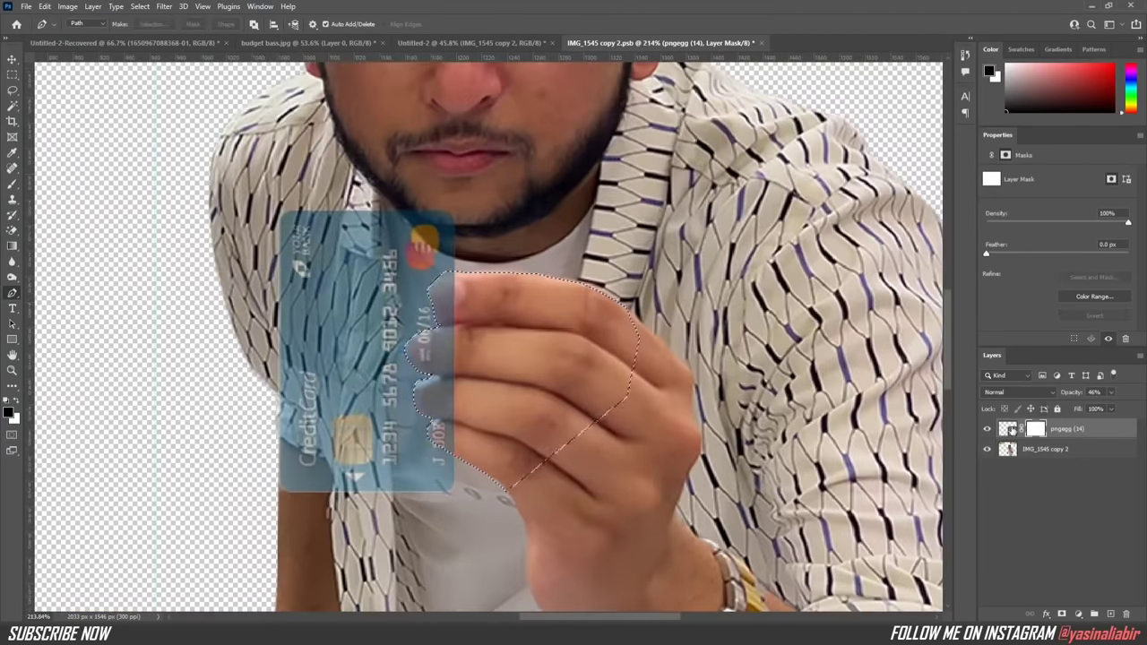
{"action": "key", "text": "b"}
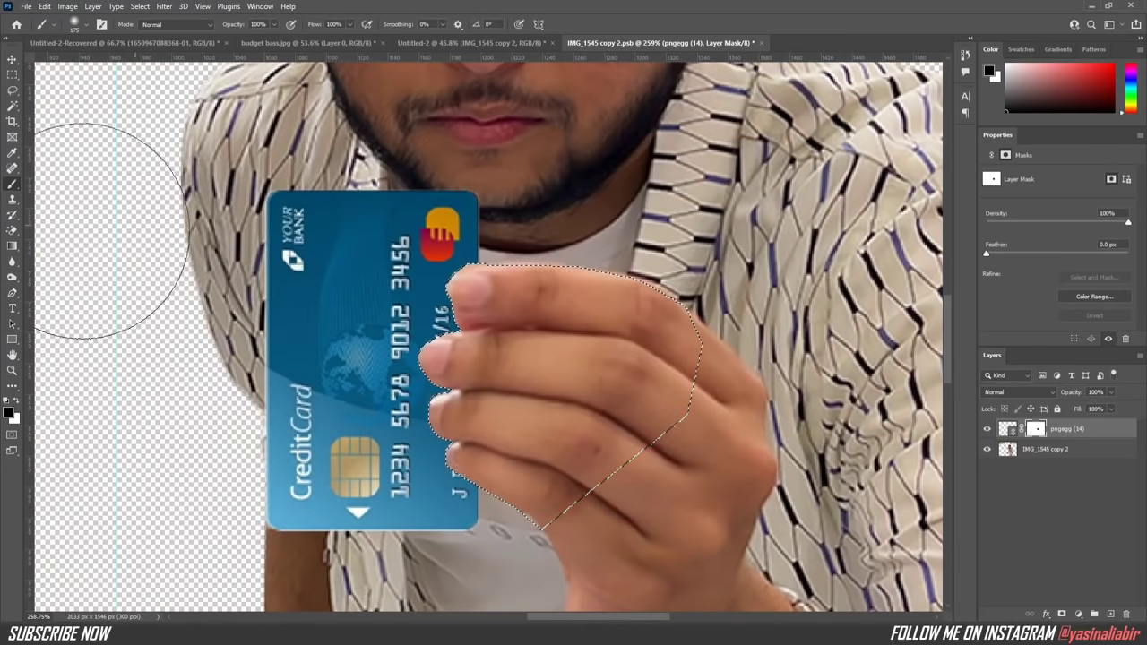
Step: Paint black on the card's layer mask so the fingers show in front, then retarget the card image
{"action": "scroll", "coordinate": [481, 340], "scroll_direction": "up", "scroll_amount": 3}
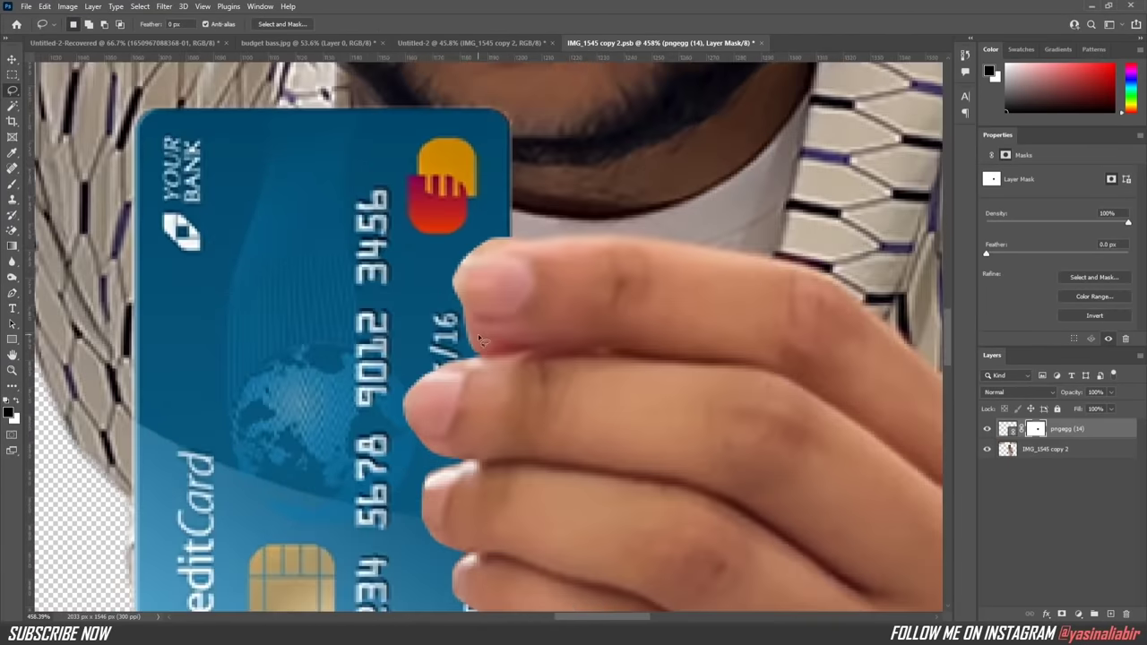
{"action": "left_click", "coordinate": [14, 185]}
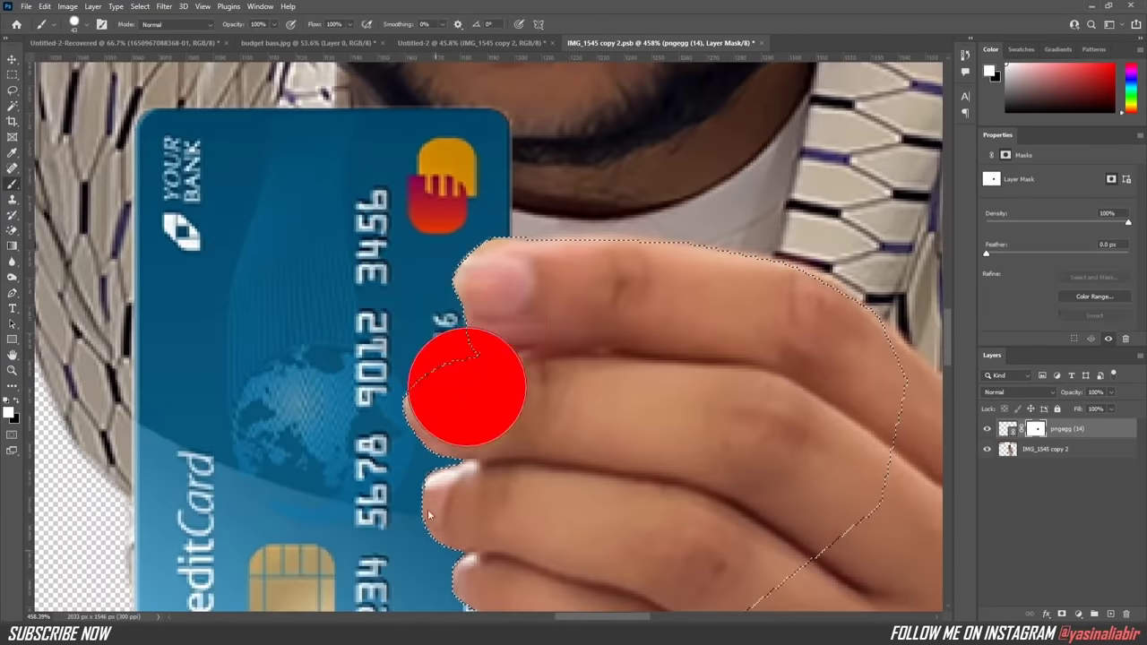
{"action": "scroll", "coordinate": [430, 354], "scroll_direction": "up", "scroll_amount": 3}
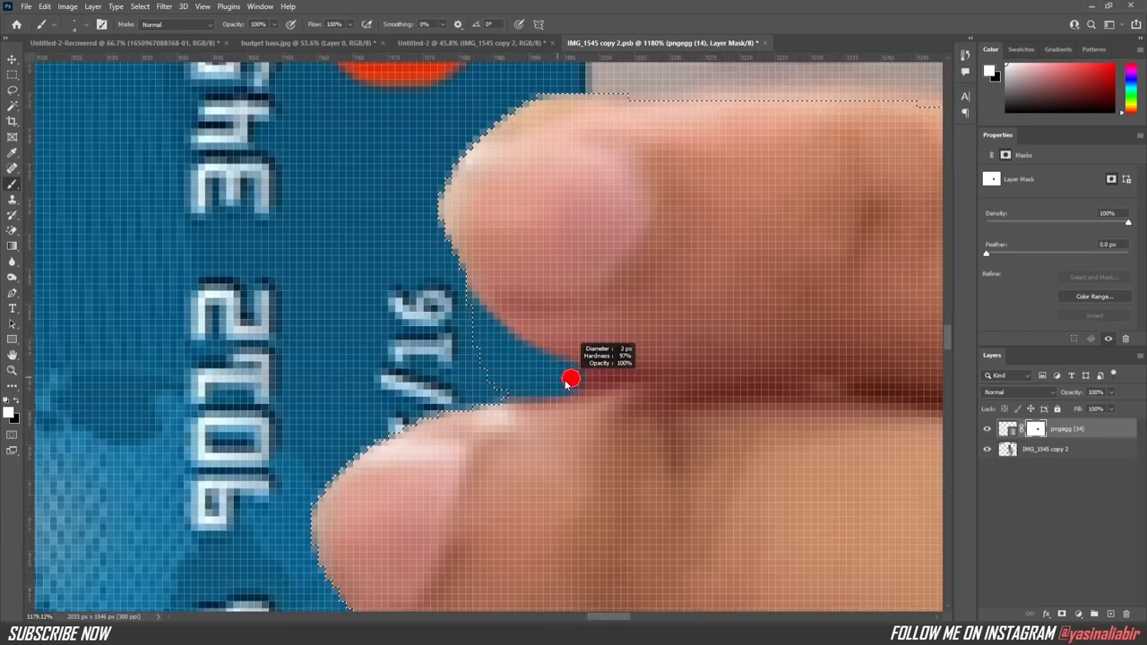
{"action": "scroll", "coordinate": [530, 384], "scroll_direction": "down", "scroll_amount": 5}
{"action": "key", "text": "l"}
{"action": "scroll", "coordinate": [528, 393], "scroll_direction": "up", "scroll_amount": 2}
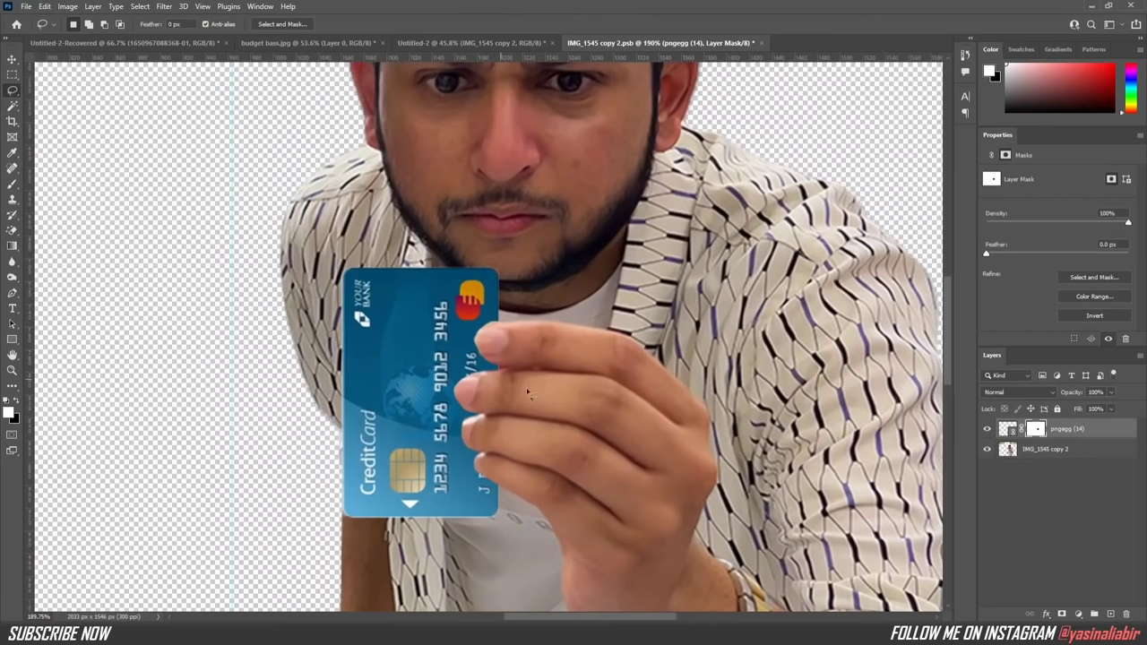
{"action": "left_click", "coordinate": [1008, 428]}
Step: Add a new empty layer above the card, enlarge the brush, and reselect Layer 1
{"action": "key", "text": "ctrl+shift+alt+n"}
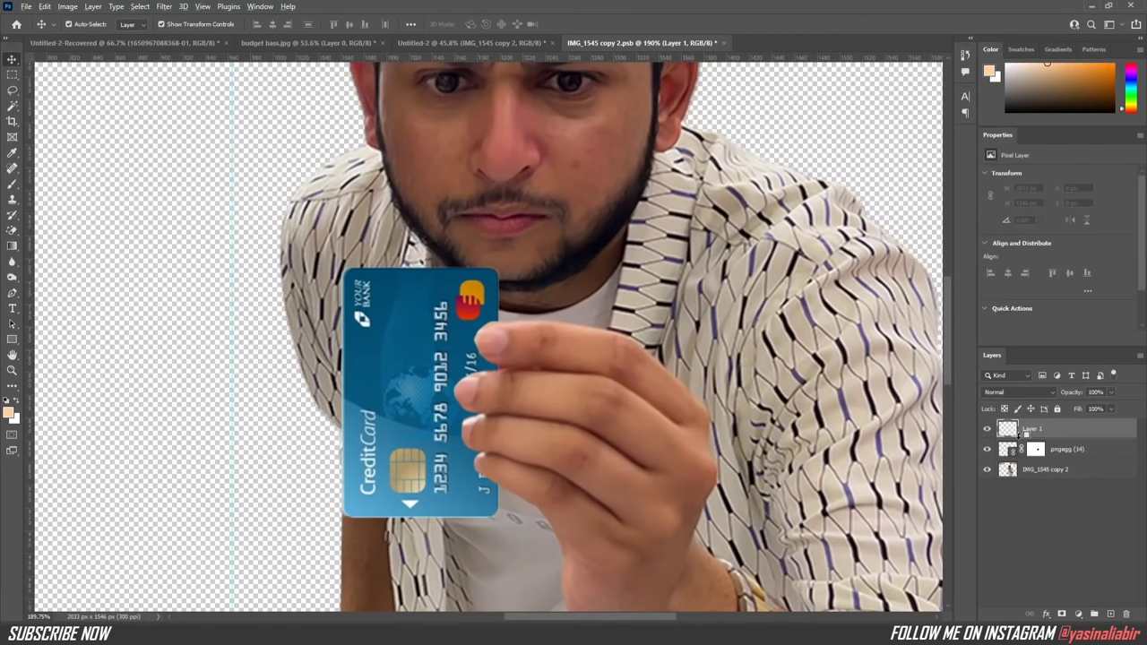
{"action": "left_click_drag", "start_coordinate": [538, 376], "coordinate": [554, 371]}
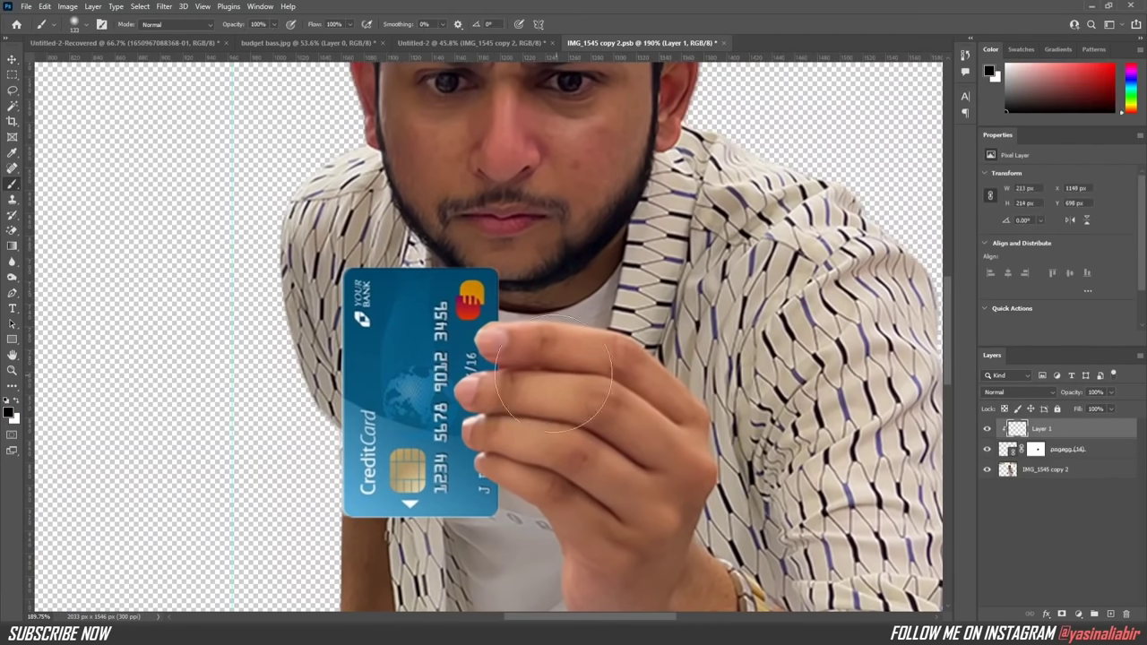
{"action": "scroll", "coordinate": [627, 424], "scroll_direction": "up", "scroll_amount": 3}
{"action": "scroll", "coordinate": [435, 269], "scroll_direction": "up", "scroll_amount": 2}
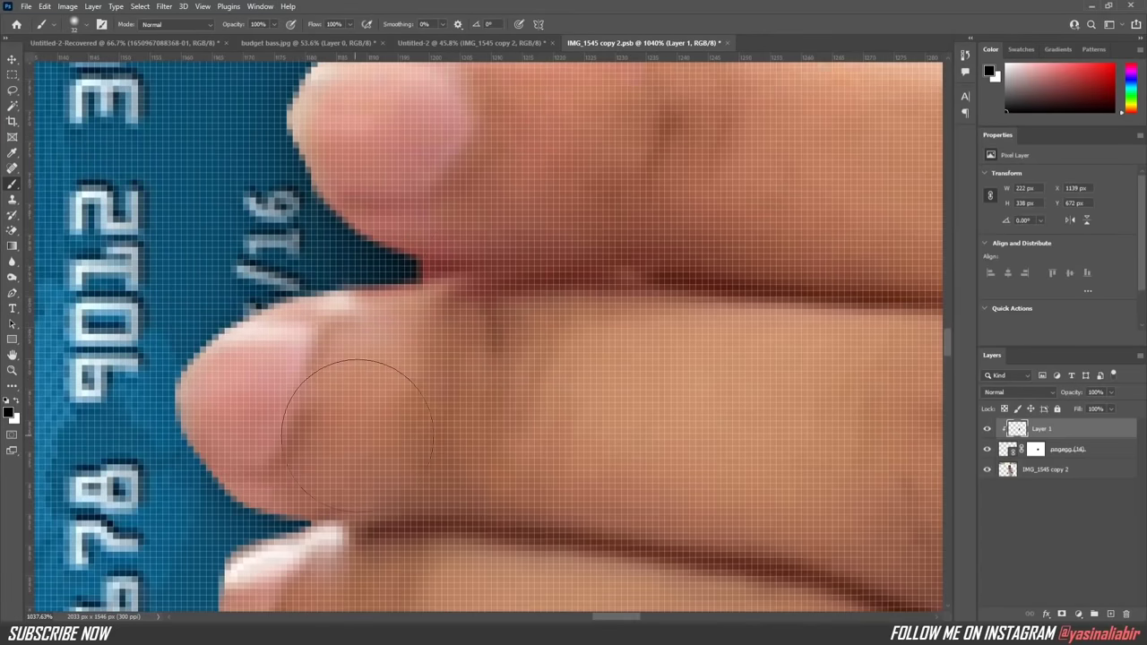
{"action": "scroll", "coordinate": [359, 383], "scroll_direction": "up", "scroll_amount": 2}
{"action": "scroll", "coordinate": [400, 441], "scroll_direction": "down", "scroll_amount": 5}
{"action": "scroll", "coordinate": [537, 430], "scroll_direction": "up", "scroll_amount": 2}
{"action": "scroll", "coordinate": [537, 439], "scroll_direction": "up", "scroll_amount": 2}
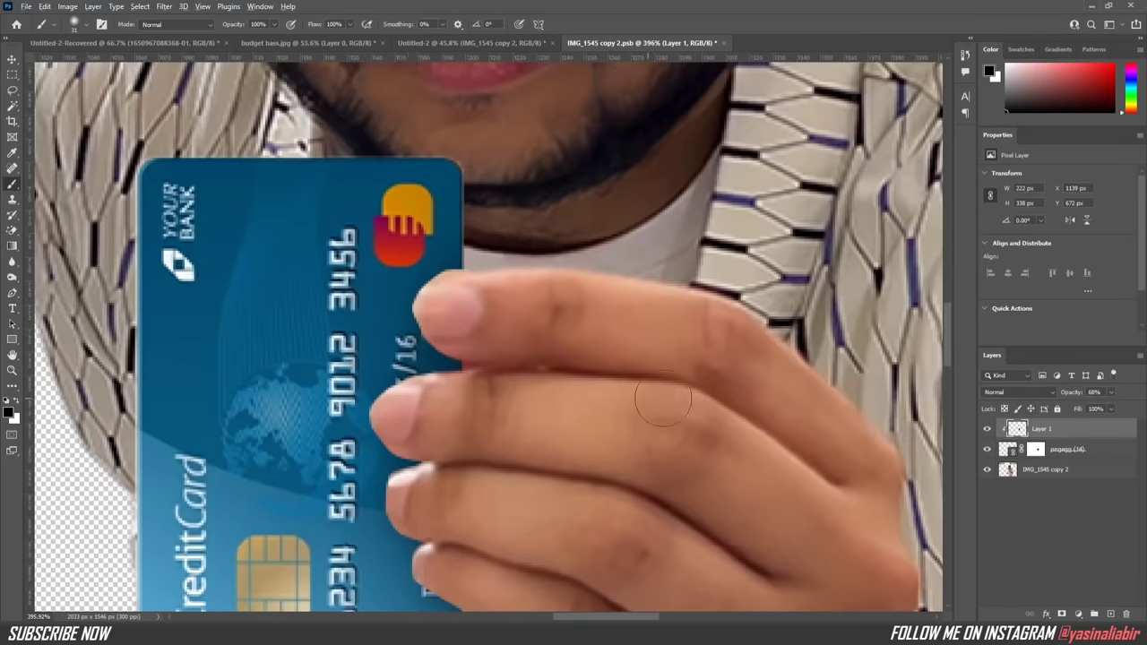
{"action": "scroll", "coordinate": [563, 453], "scroll_direction": "up", "scroll_amount": 1}
{"action": "scroll", "coordinate": [545, 455], "scroll_direction": "down", "scroll_amount": 1}
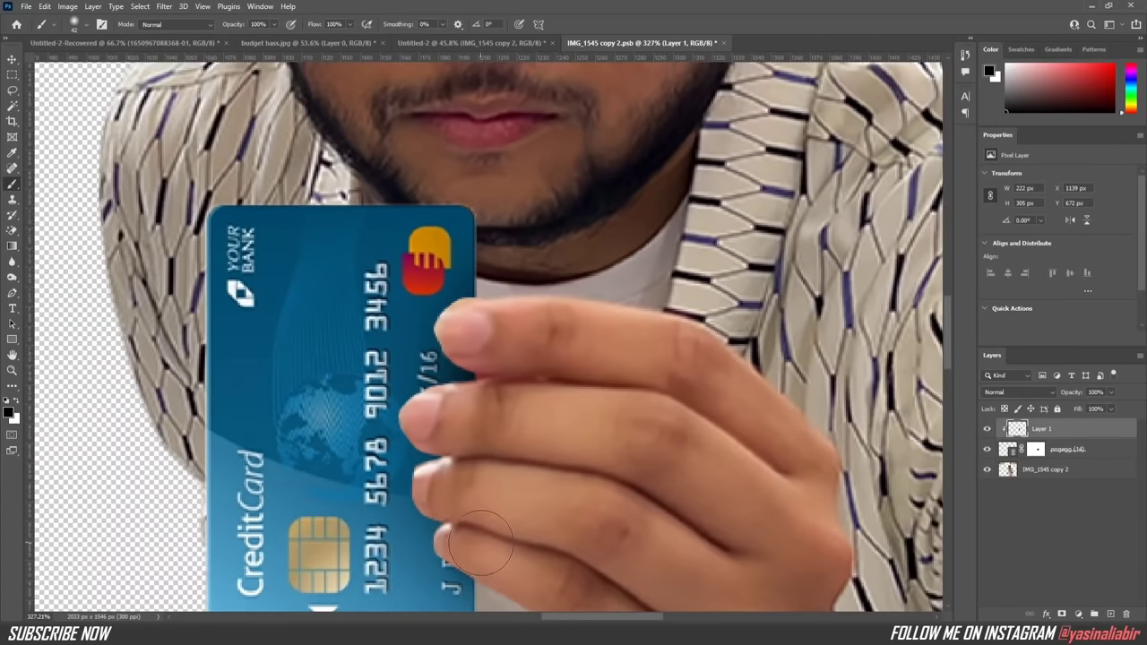
{"action": "scroll", "coordinate": [502, 358], "scroll_direction": "up", "scroll_amount": 1}
{"action": "left_click", "coordinate": [1080, 471]}
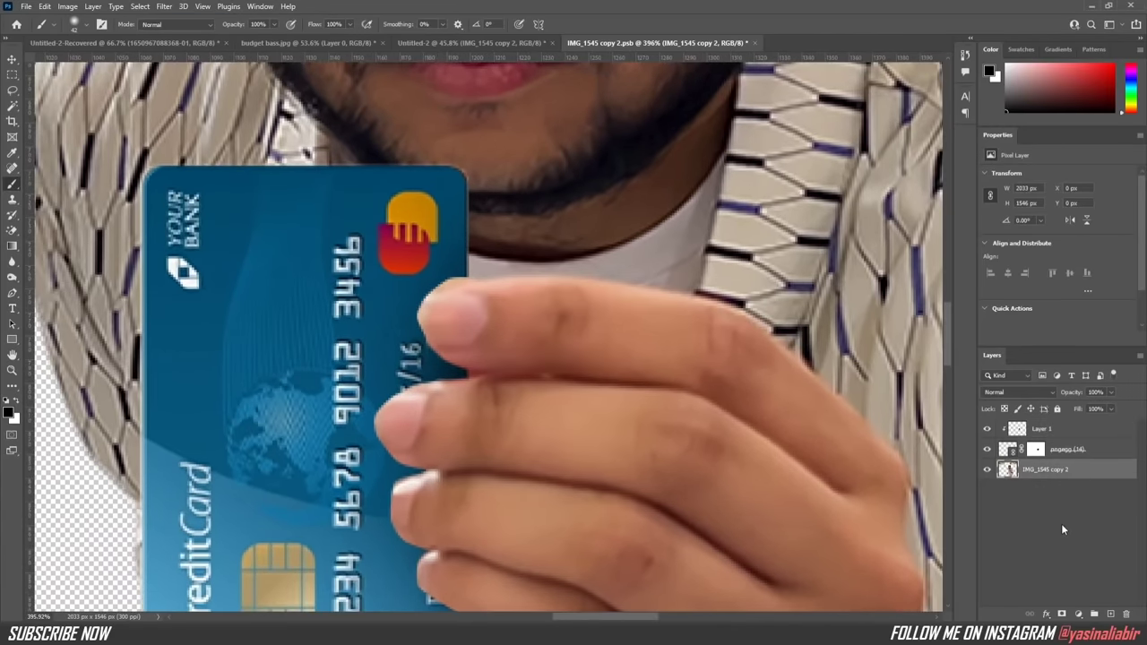
{"action": "scroll", "coordinate": [584, 419], "scroll_direction": "down", "scroll_amount": 5}
{"action": "scroll", "coordinate": [448, 358], "scroll_direction": "down", "scroll_amount": 5}
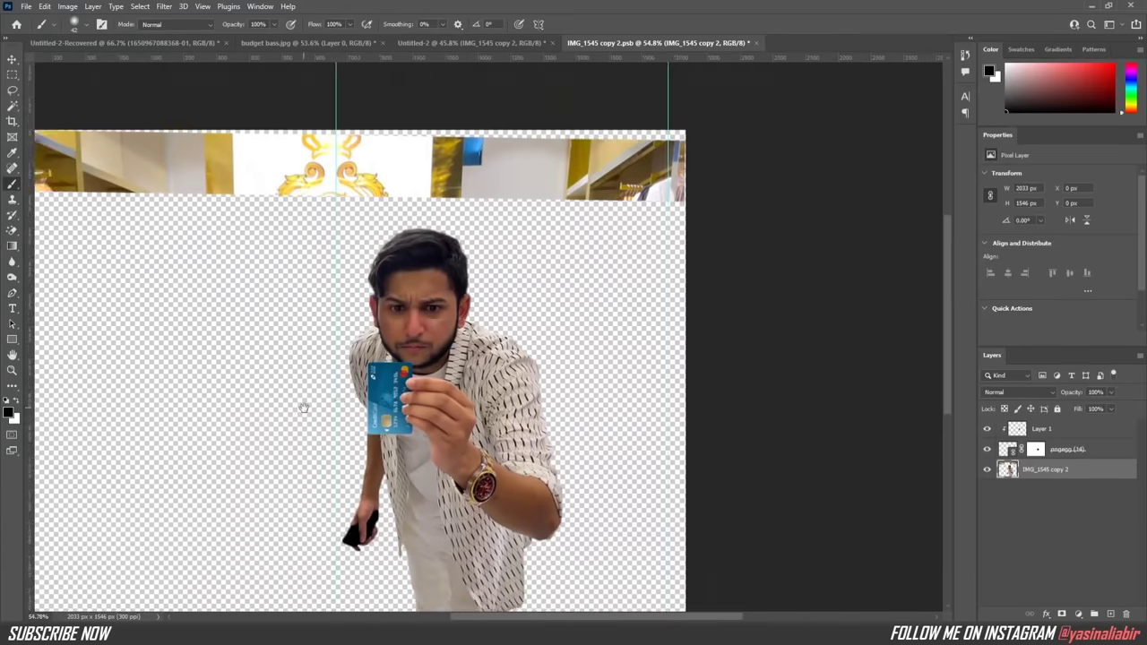
{"action": "scroll", "coordinate": [302, 404], "scroll_direction": "up", "scroll_amount": 3}
{"action": "scroll", "coordinate": [475, 422], "scroll_direction": "up", "scroll_amount": 5}
{"action": "left_click", "coordinate": [1053, 428]}
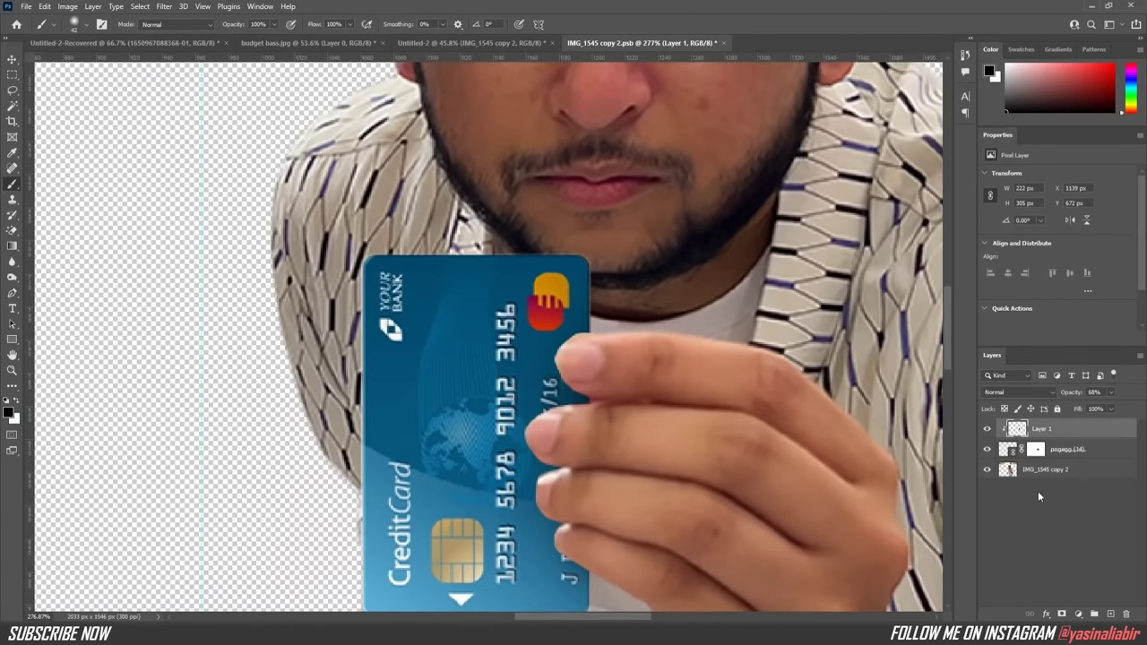
Step: Add Layer 2 and brush dark shading at the fingertip and the card's lower edge
{"action": "left_click", "coordinate": [1044, 469]}
{"action": "key", "text": "ctrl+shift+alt+n"}
{"action": "scroll", "coordinate": [645, 314], "scroll_direction": "up", "scroll_amount": 4}
{"action": "scroll", "coordinate": [663, 314], "scroll_direction": "down", "scroll_amount": 3}
{"action": "left_click_drag", "start_coordinate": [632, 260], "coordinate": [636, 273]}
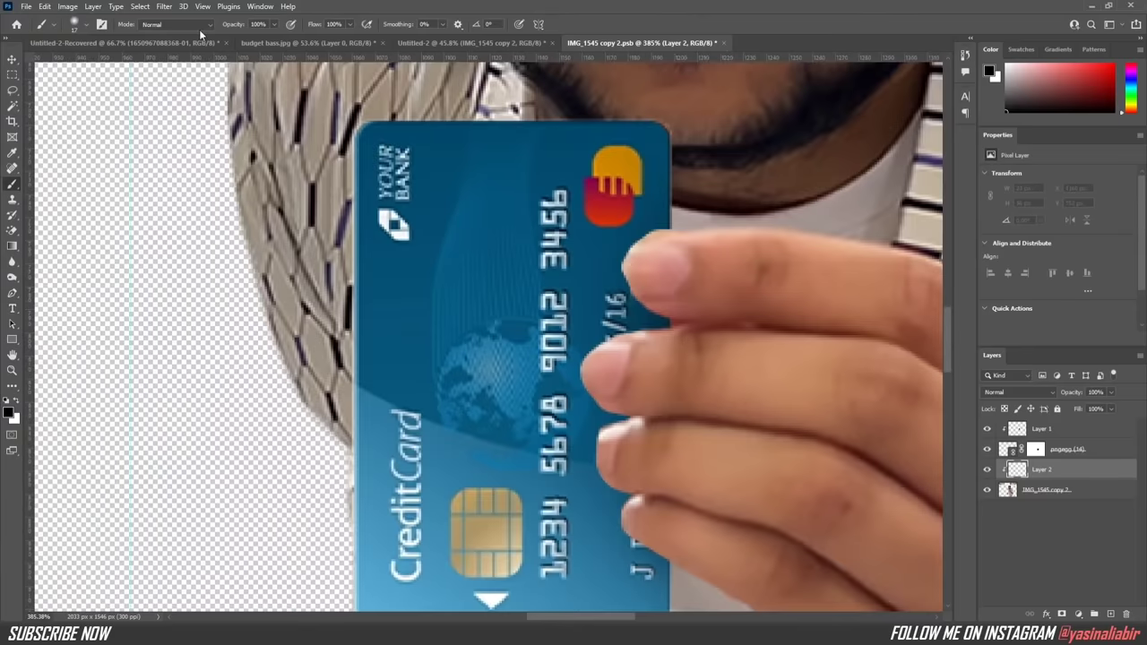
{"action": "left_click_drag", "start_coordinate": [734, 517], "coordinate": [663, 547]}
{"action": "scroll", "coordinate": [647, 464], "scroll_direction": "down", "scroll_amount": 2}
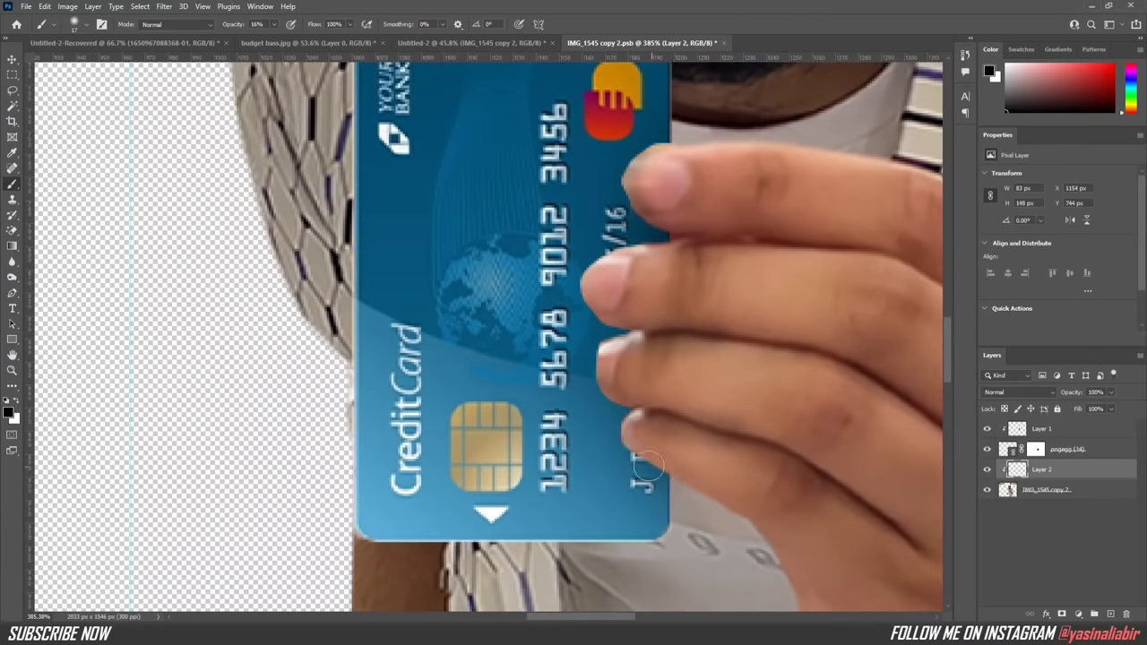
{"action": "scroll", "coordinate": [628, 454], "scroll_direction": "down", "scroll_amount": 5}
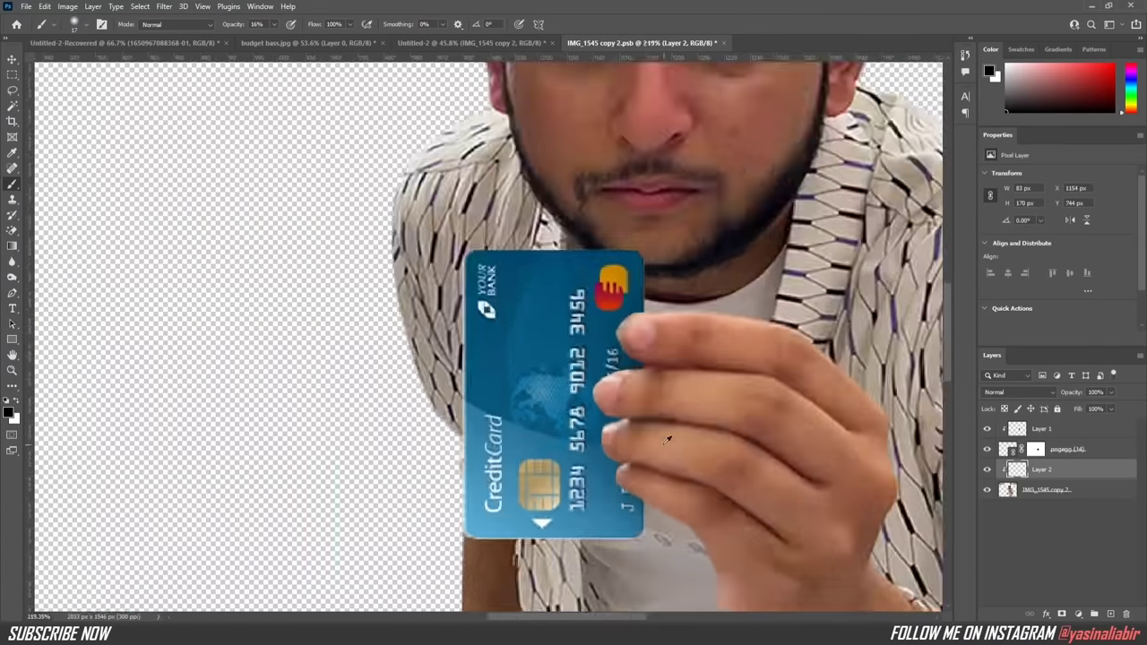
{"action": "scroll", "coordinate": [550, 361], "scroll_direction": "up", "scroll_amount": 5}
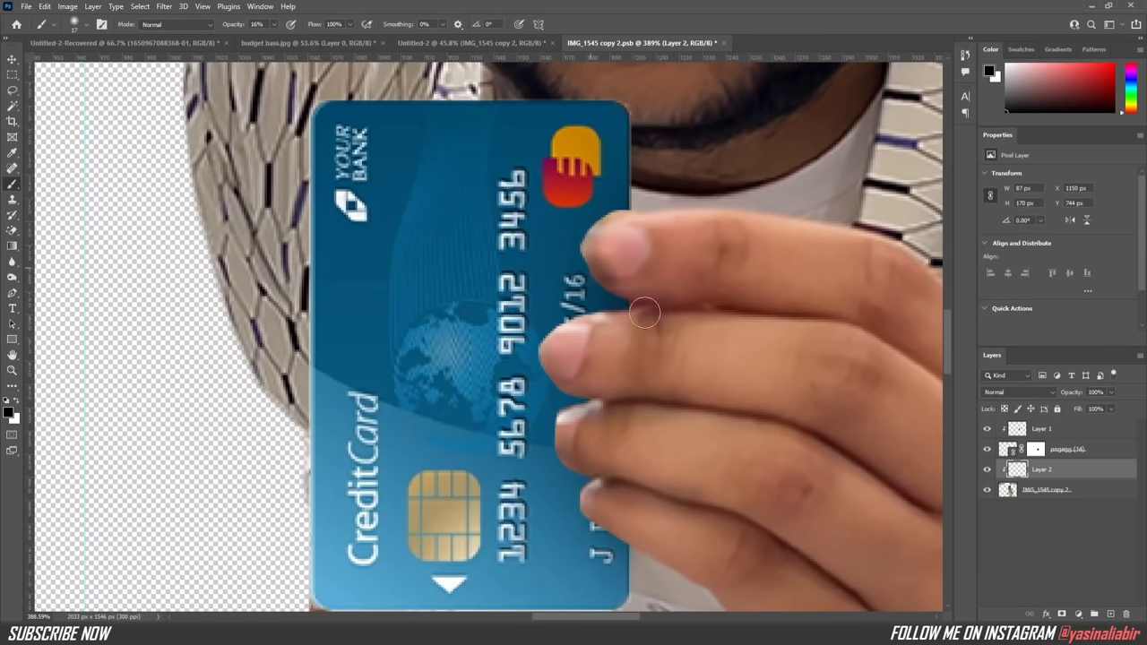
{"action": "scroll", "coordinate": [603, 410], "scroll_direction": "down", "scroll_amount": 5}
{"action": "scroll", "coordinate": [618, 412], "scroll_direction": "up", "scroll_amount": 6}
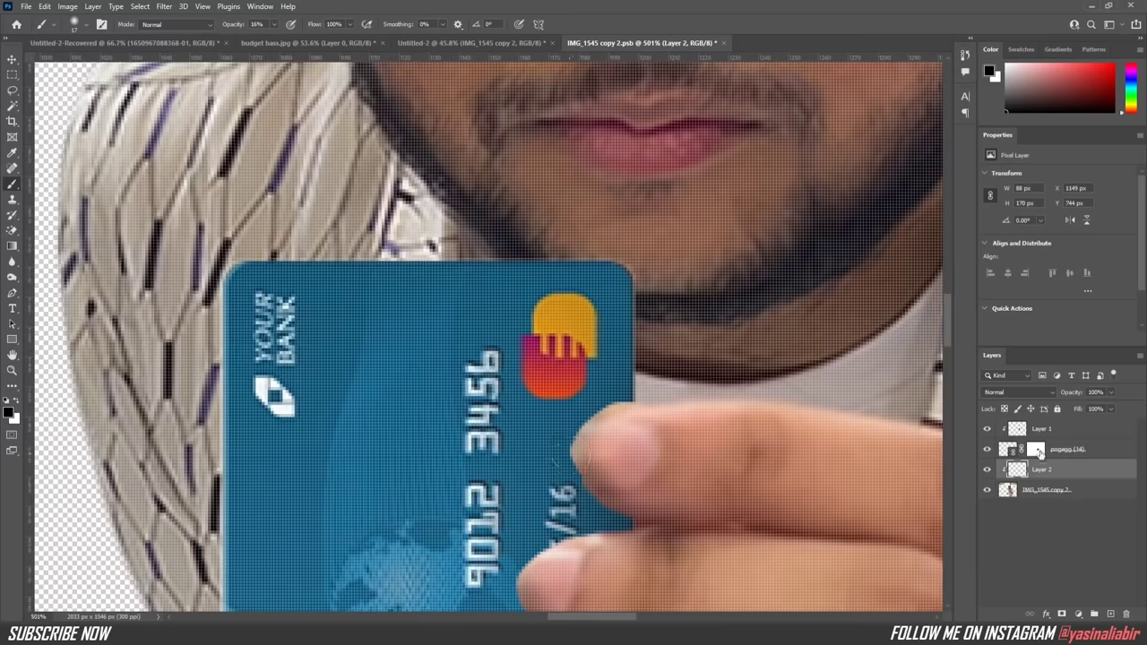
Step: Reset colours to black and white and switch to a white brush to refine the mask
{"action": "key", "text": "alt+bracketright"}
{"action": "key", "text": "x"}
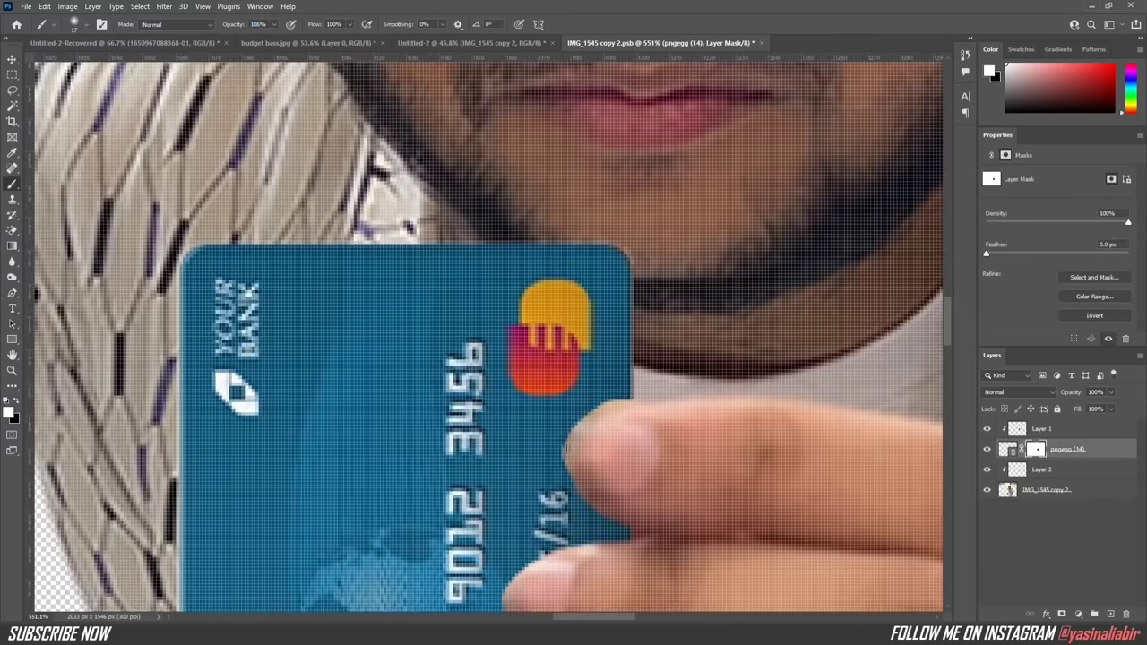
{"action": "scroll", "coordinate": [574, 448], "scroll_direction": "down", "scroll_amount": 5}
{"action": "scroll", "coordinate": [502, 287], "scroll_direction": "up", "scroll_amount": 2}
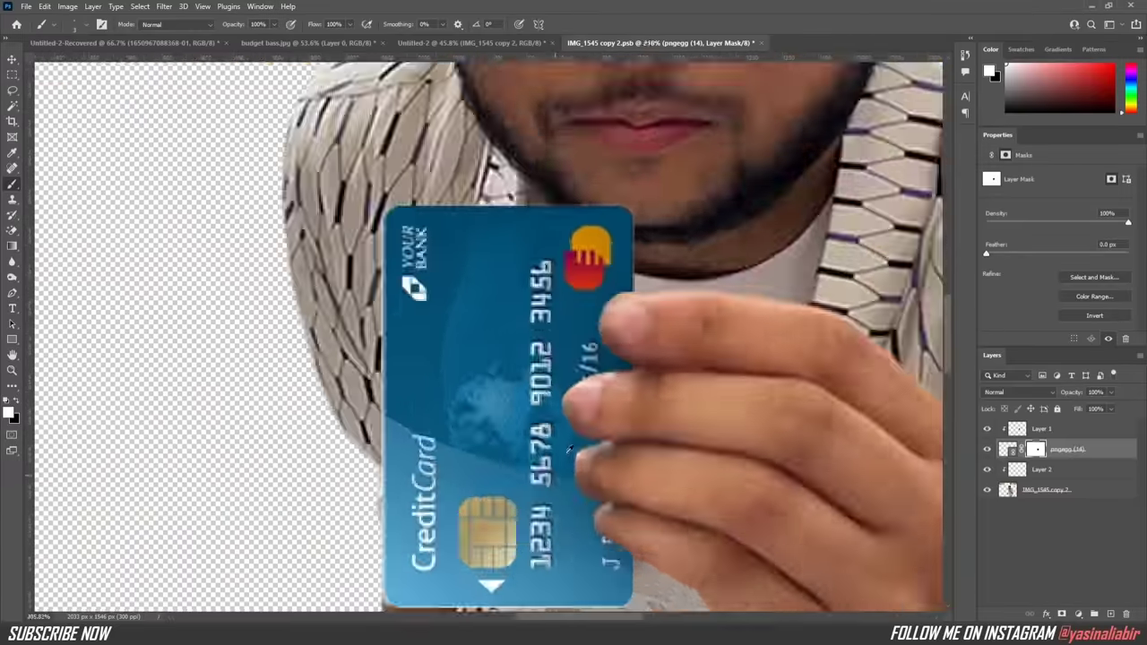
{"action": "scroll", "coordinate": [493, 278], "scroll_direction": "up", "scroll_amount": 3}
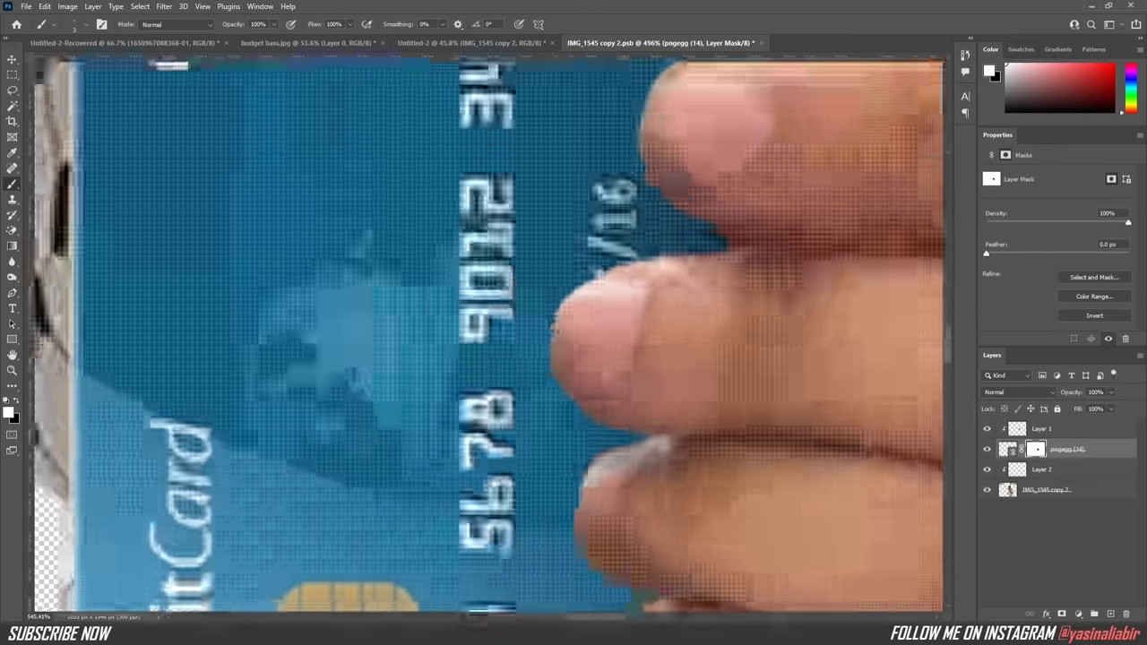
{"action": "scroll", "coordinate": [556, 309], "scroll_direction": "down", "scroll_amount": 4}
{"action": "scroll", "coordinate": [555, 310], "scroll_direction": "down", "scroll_amount": 3}
Step: Place a credit card image into IMG_1545 copy.psb, scaled and skewed onto the man's fingers
{"action": "left_click", "coordinate": [751, 42]}
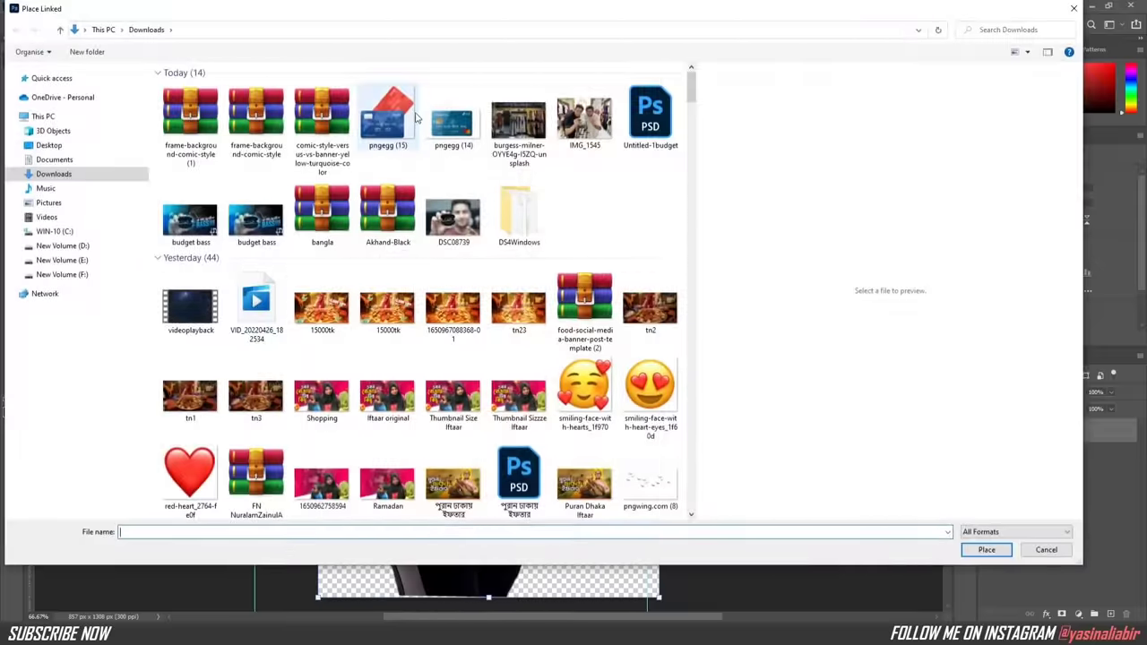
{"action": "double_click", "coordinate": [415, 117]}
{"action": "left_click_drag", "start_coordinate": [660, 161], "coordinate": [474, 351]}
{"action": "left_click_drag", "start_coordinate": [394, 421], "coordinate": [589, 346]}
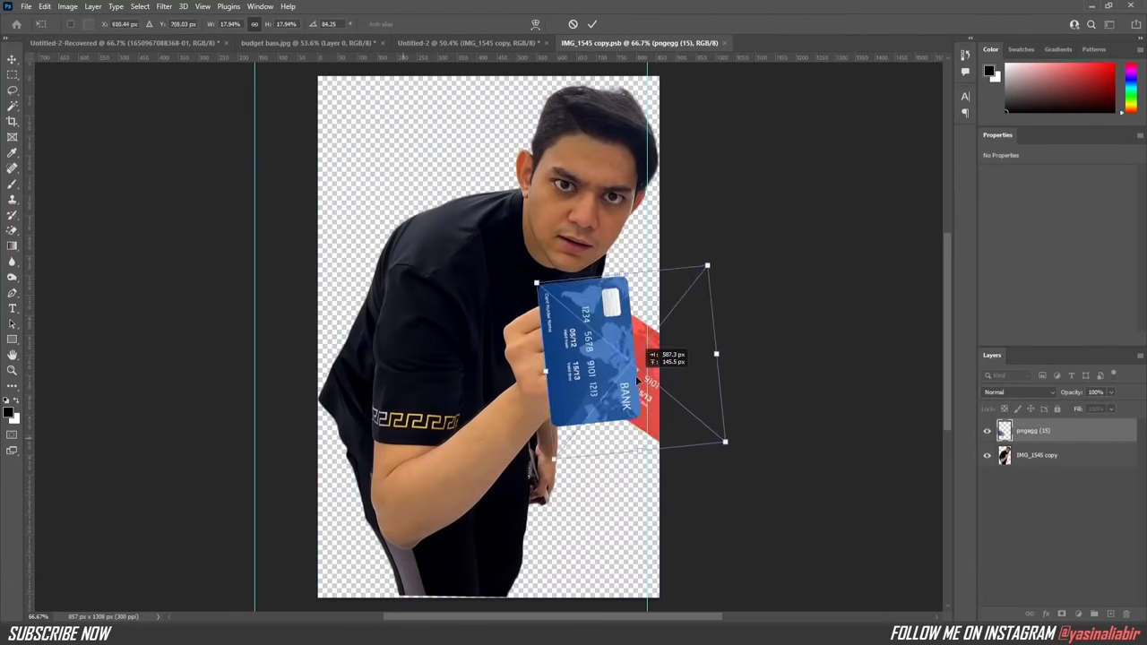
{"action": "left_click_drag", "start_coordinate": [708, 269], "coordinate": [735, 226]}
{"action": "left_click_drag", "start_coordinate": [764, 403], "coordinate": [714, 374]}
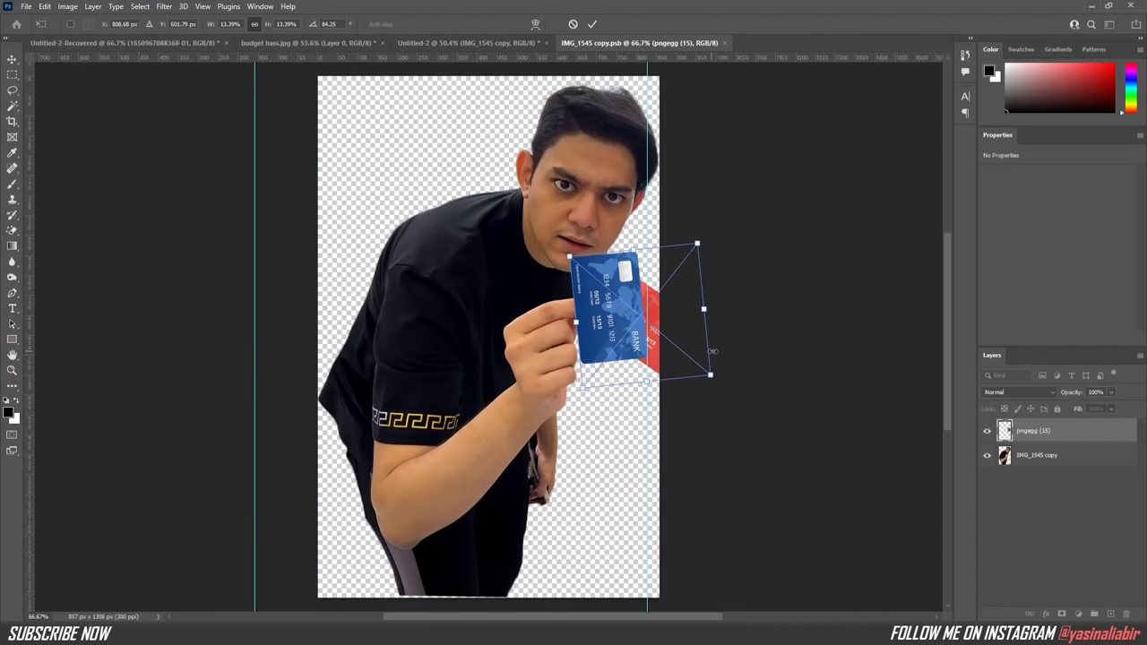
{"action": "key", "text": "Return"}
Step: Quick-select the blue card, remove the red card, embed it, and mask the layer at 56% opacity
{"action": "scroll", "coordinate": [627, 268], "scroll_direction": "up", "scroll_amount": 3}
{"action": "left_click", "coordinate": [12, 107]}
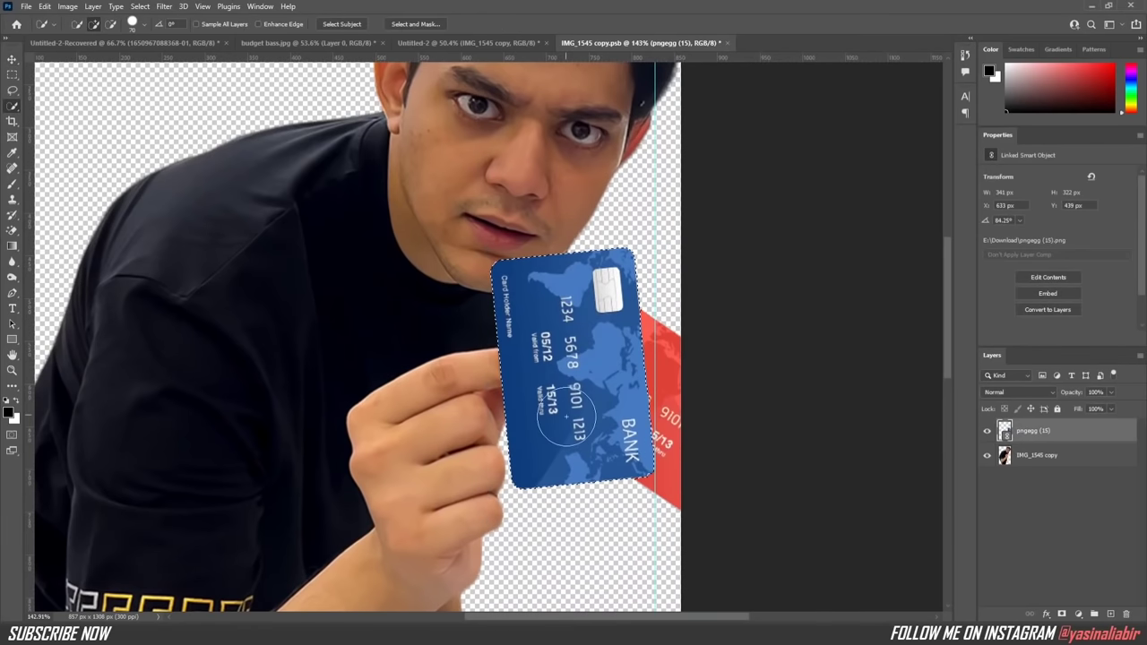
{"action": "key", "text": "v"}
{"action": "right_click", "coordinate": [1070, 430]}
{"action": "key", "text": "Escape"}
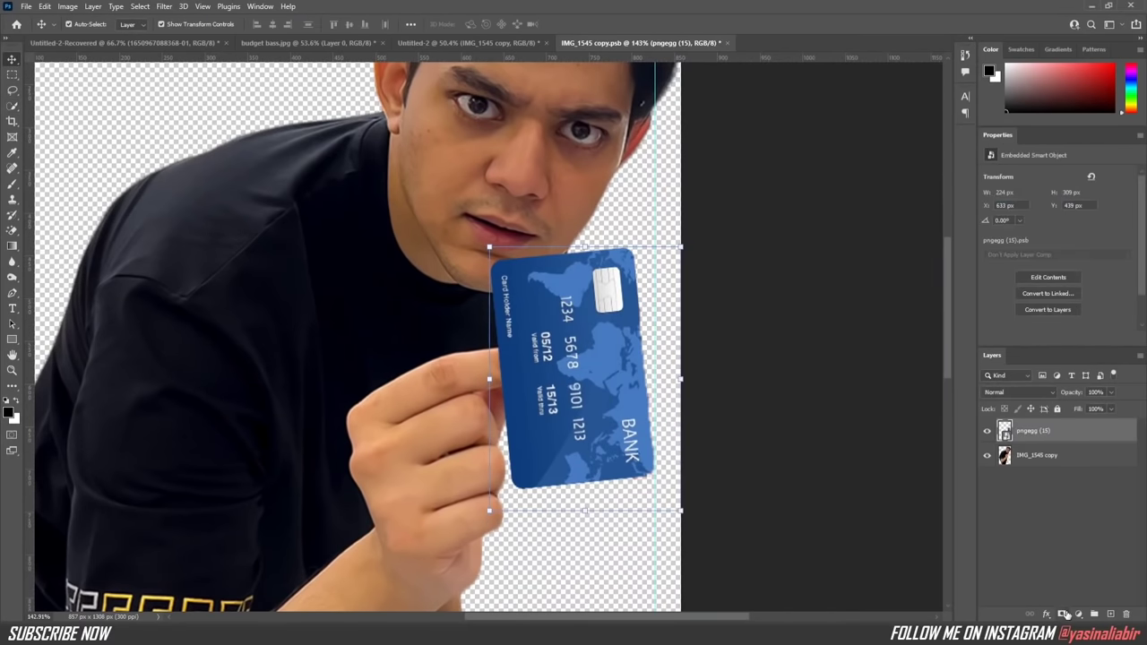
{"action": "left_click", "coordinate": [1063, 614]}
{"action": "left_click_drag", "start_coordinate": [1084, 393], "coordinate": [1045, 444]}
{"action": "scroll", "coordinate": [442, 387], "scroll_direction": "up", "scroll_amount": 5}
{"action": "scroll", "coordinate": [188, 395], "scroll_direction": "down", "scroll_amount": 4}
{"action": "scroll", "coordinate": [188, 394], "scroll_direction": "up", "scroll_amount": 1}
Step: Add a Hue/Saturation adjustment with Colorize on to tint the card red
{"action": "left_click", "coordinate": [1078, 614]}
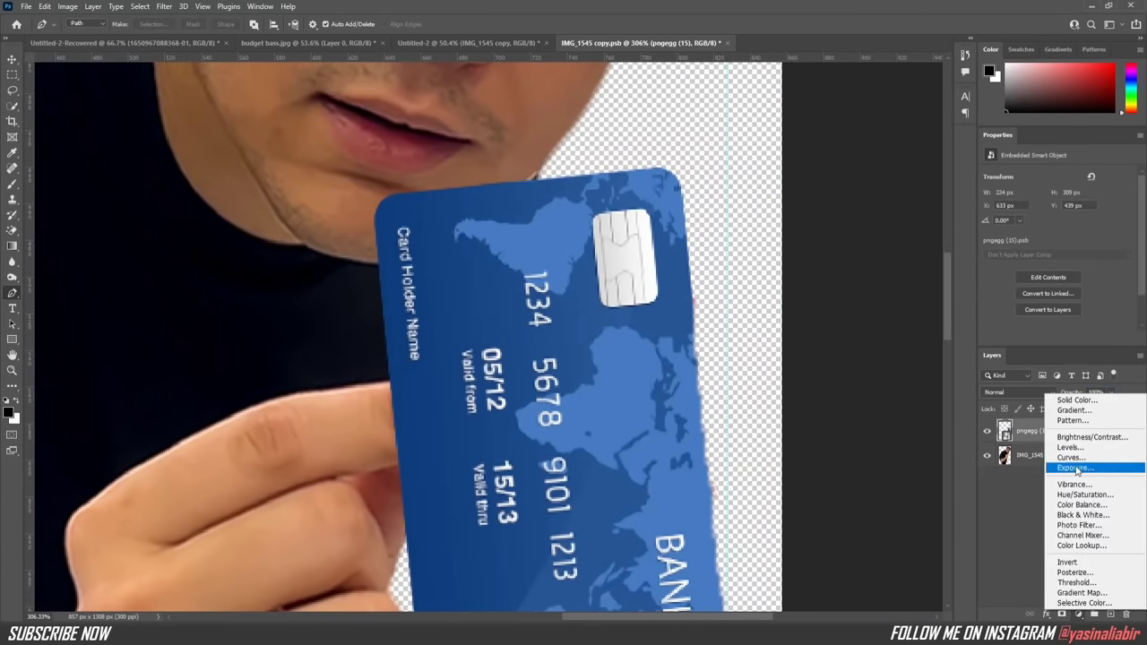
{"action": "left_click", "coordinate": [1021, 466]}
{"action": "left_click", "coordinate": [1045, 284]}
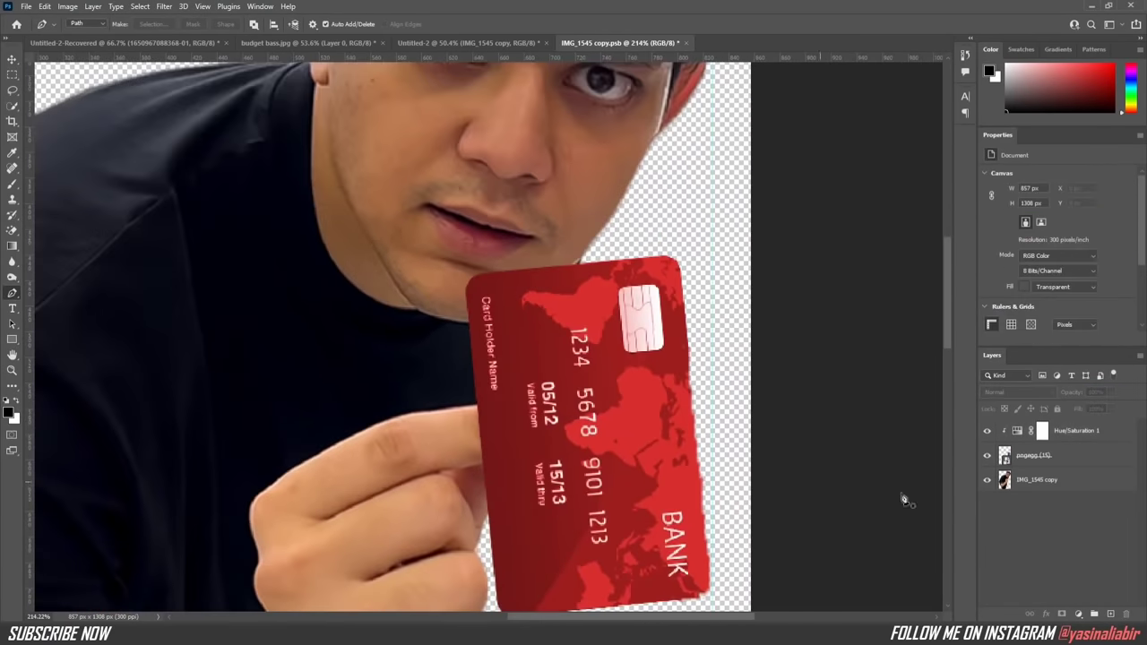
{"action": "scroll", "coordinate": [467, 401], "scroll_direction": "up", "scroll_amount": 5}
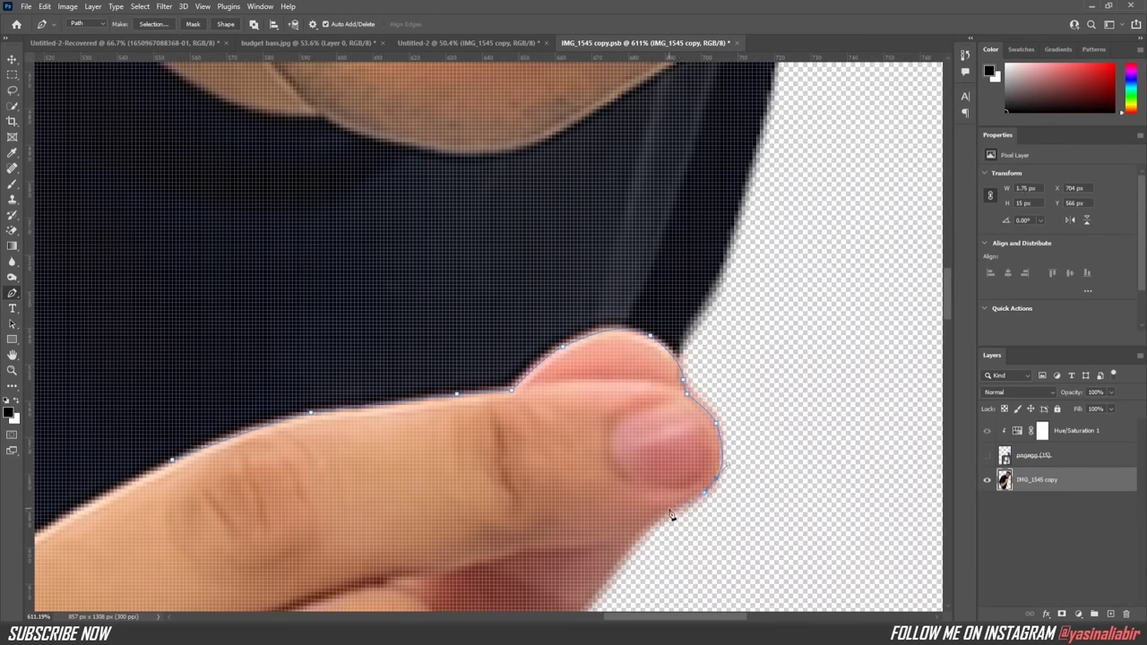
{"action": "scroll", "coordinate": [578, 368], "scroll_direction": "down", "scroll_amount": 3}
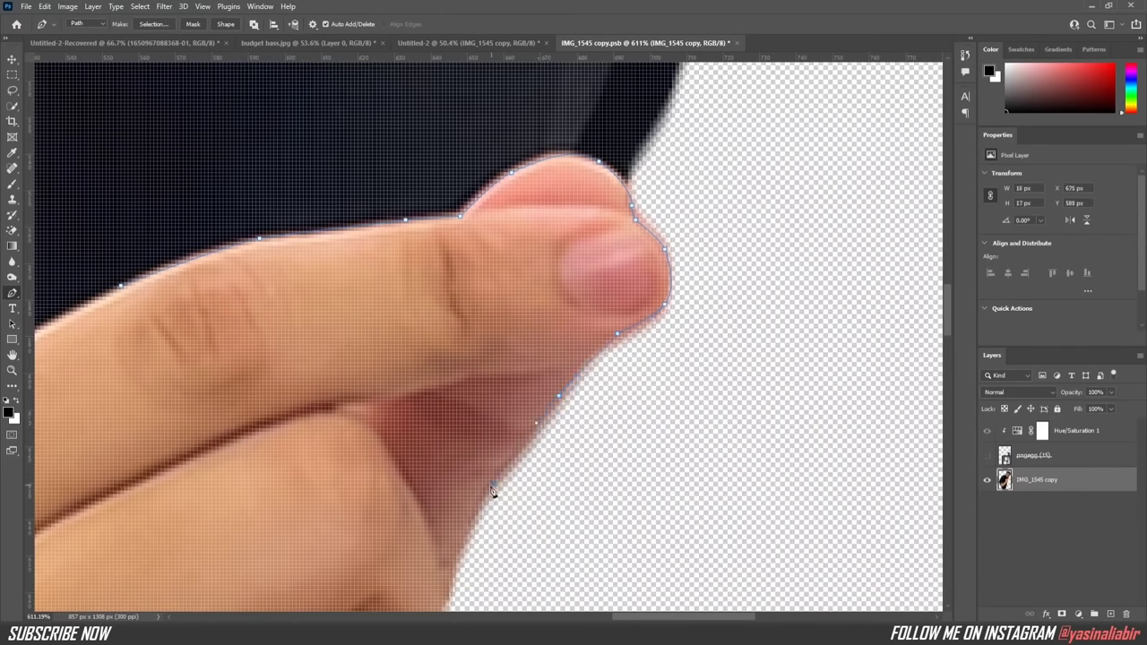
Step: Trace the thumb's edge with the Pen tool and turn the path into a selection
{"action": "left_click", "coordinate": [492, 484]}
{"action": "left_click", "coordinate": [465, 556]}
{"action": "scroll", "coordinate": [465, 557], "scroll_direction": "down", "scroll_amount": 2}
{"action": "scroll", "coordinate": [302, 480], "scroll_direction": "down", "scroll_amount": 5}
{"action": "key", "text": "ctrl+j"}
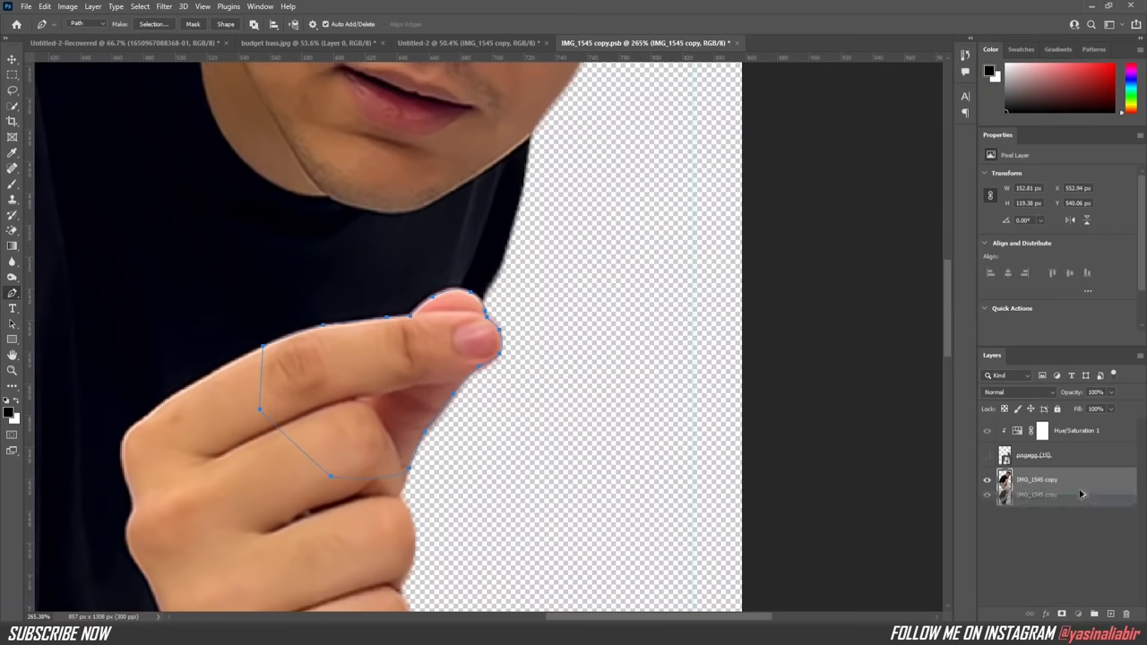
{"action": "right_click", "coordinate": [394, 115]}
{"action": "left_click", "coordinate": [448, 176]}
{"action": "key", "text": "Return"}
Step: Duplicate the figure layer, disable its mask, and show the red card layer again
{"action": "left_click_drag", "start_coordinate": [1067, 491], "coordinate": [1068, 506]}
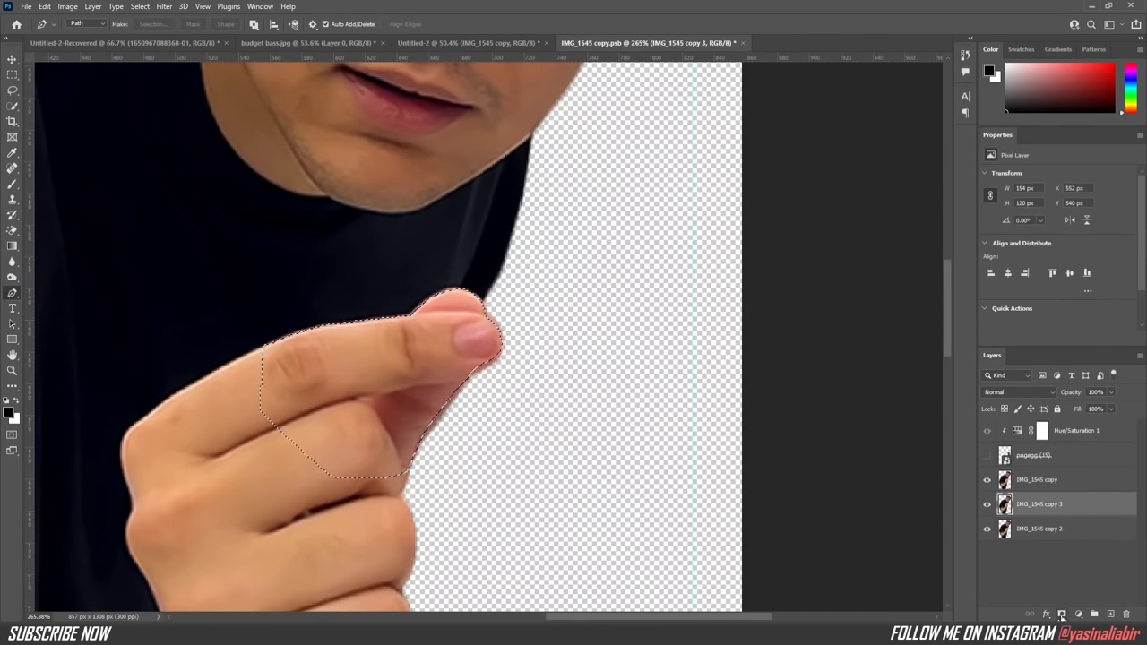
{"action": "right_click", "coordinate": [1066, 479]}
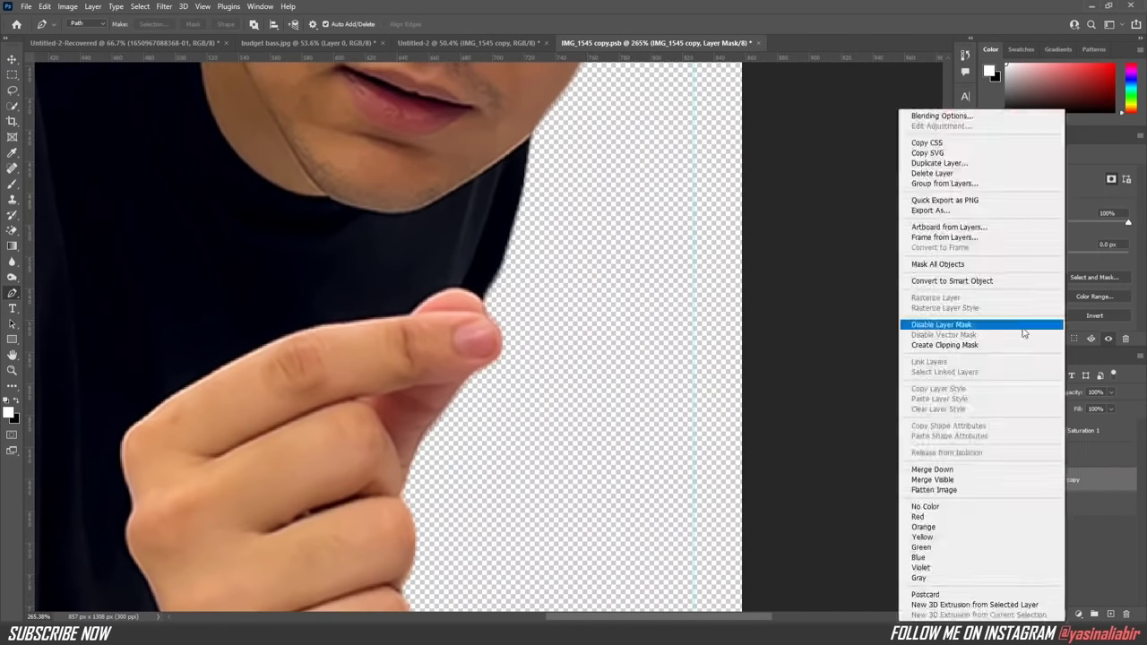
{"action": "left_click", "coordinate": [1024, 330]}
{"action": "left_click", "coordinate": [988, 455]}
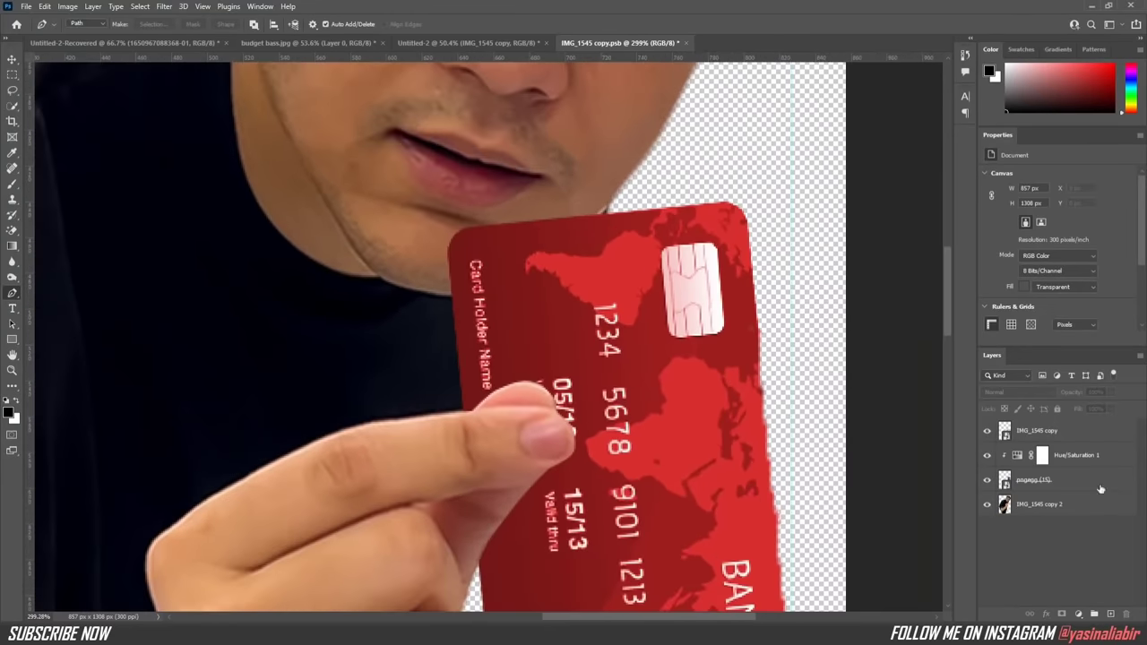
{"action": "key", "text": "ctrl+z"}
{"action": "key", "text": "ctrl+z"}
{"action": "key", "text": "ctrl+z"}
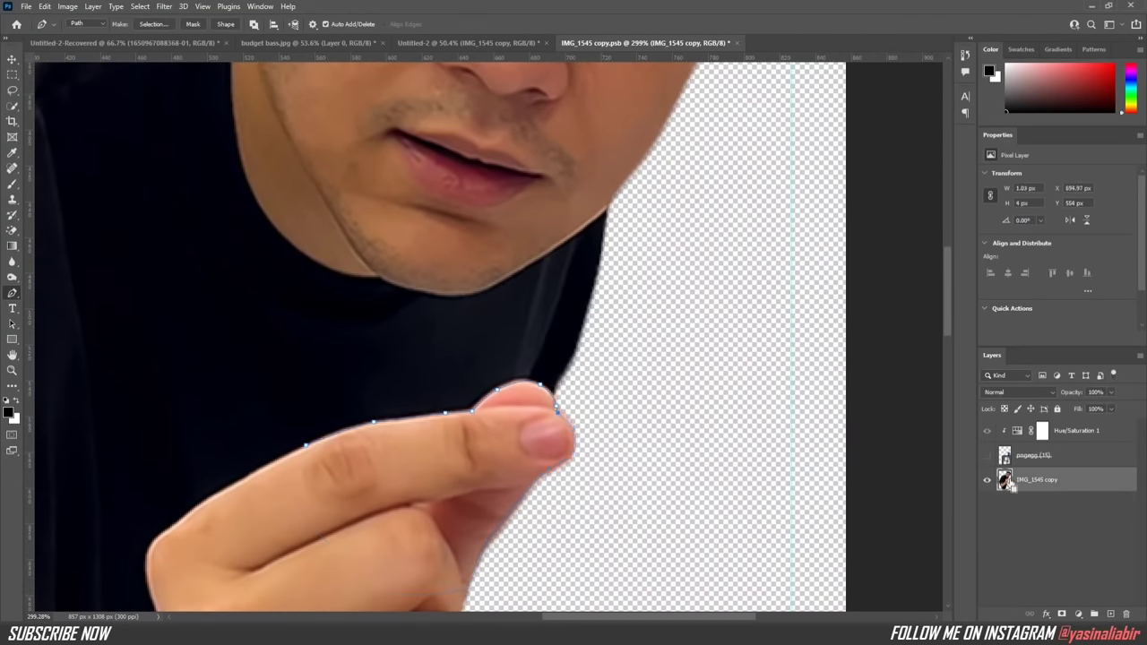
Step: Show the red card layer again and size the brush to fingertip width
{"action": "left_click", "coordinate": [987, 455]}
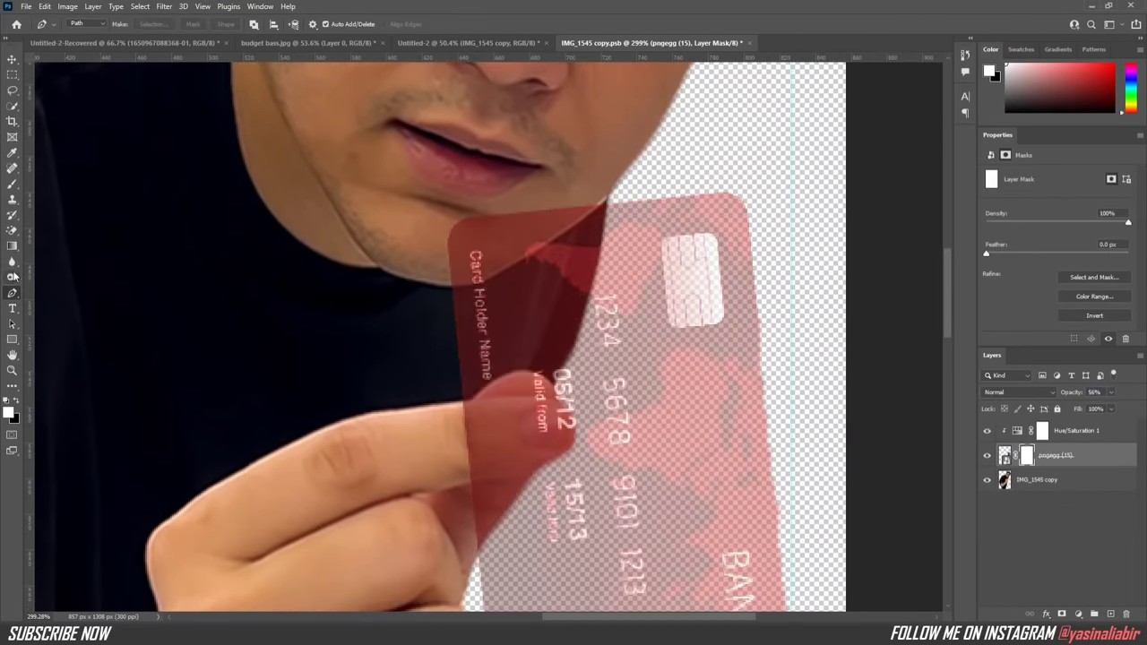
{"action": "scroll", "coordinate": [492, 358], "scroll_direction": "up", "scroll_amount": 2}
{"action": "scroll", "coordinate": [487, 381], "scroll_direction": "up", "scroll_amount": 2}
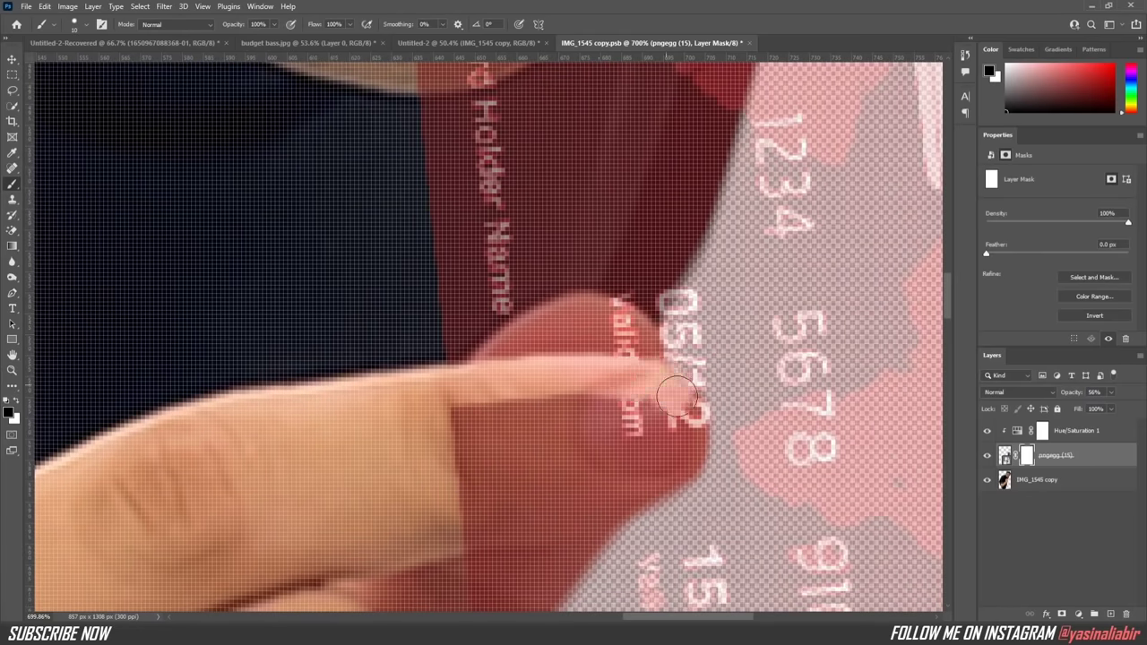
{"action": "scroll", "coordinate": [439, 428], "scroll_direction": "down", "scroll_amount": 2}
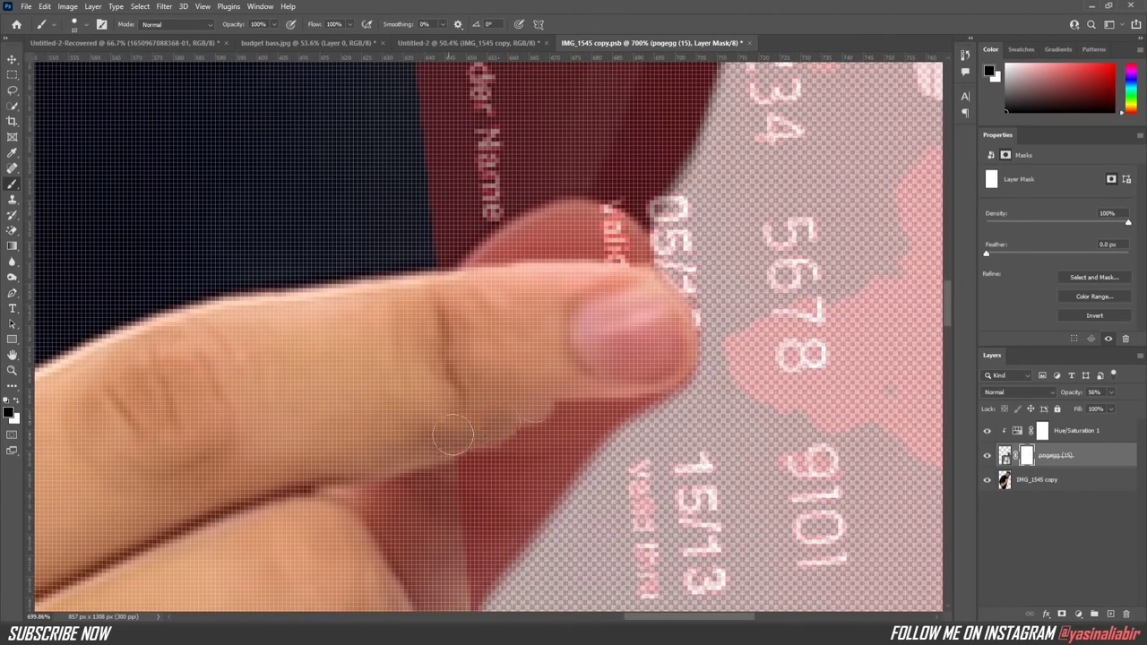
{"action": "scroll", "coordinate": [628, 375], "scroll_direction": "up", "scroll_amount": 1}
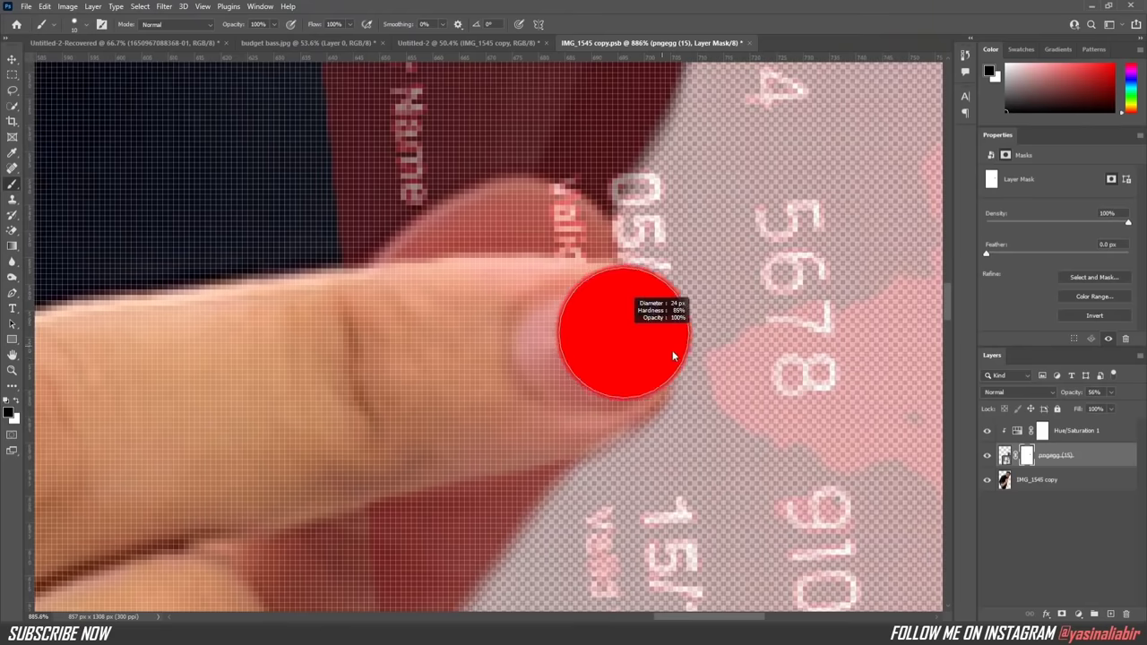
{"action": "left_click_drag", "start_coordinate": [615, 320], "coordinate": [596, 337]}
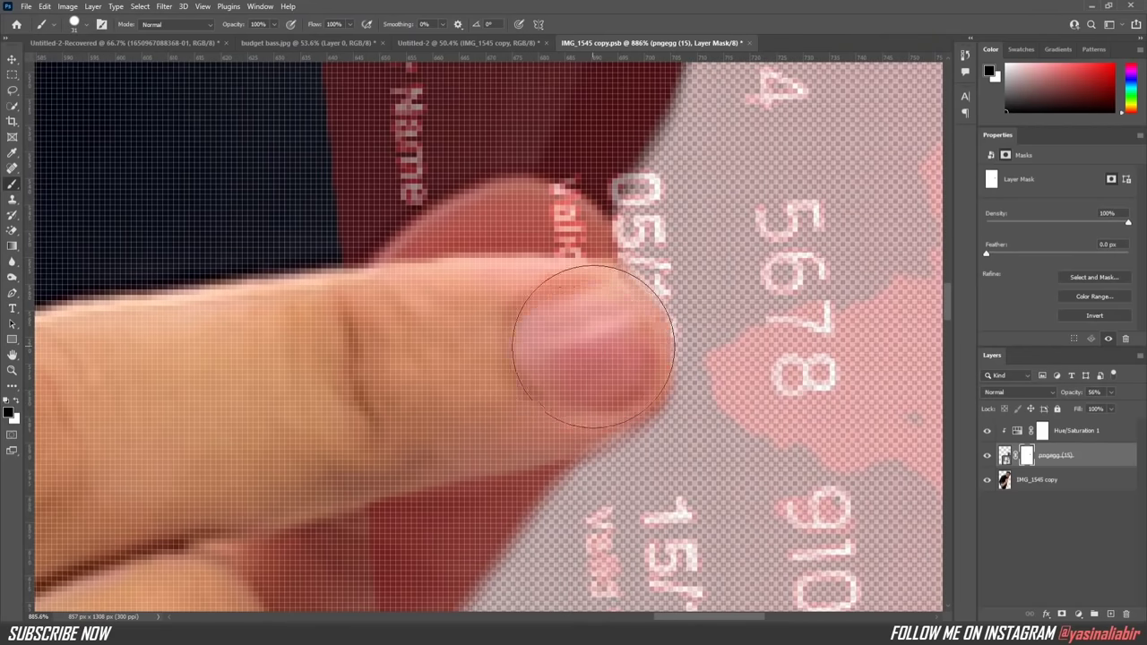
Step: Paint black on the card's mask over the thumb so the thumb overlaps the card
{"action": "scroll", "coordinate": [564, 370], "scroll_direction": "down", "scroll_amount": 3}
{"action": "scroll", "coordinate": [358, 403], "scroll_direction": "down", "scroll_amount": 3}
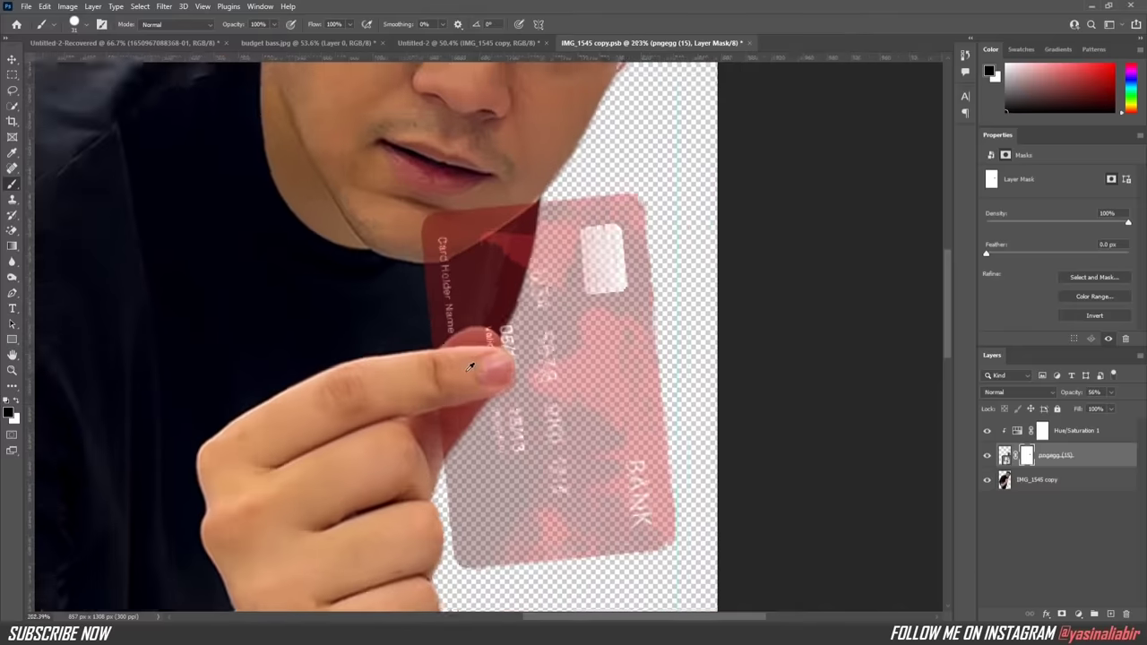
{"action": "scroll", "coordinate": [492, 330], "scroll_direction": "up", "scroll_amount": 2}
{"action": "scroll", "coordinate": [492, 330], "scroll_direction": "up", "scroll_amount": 2}
{"action": "left_click_drag", "start_coordinate": [486, 397], "coordinate": [497, 395]}
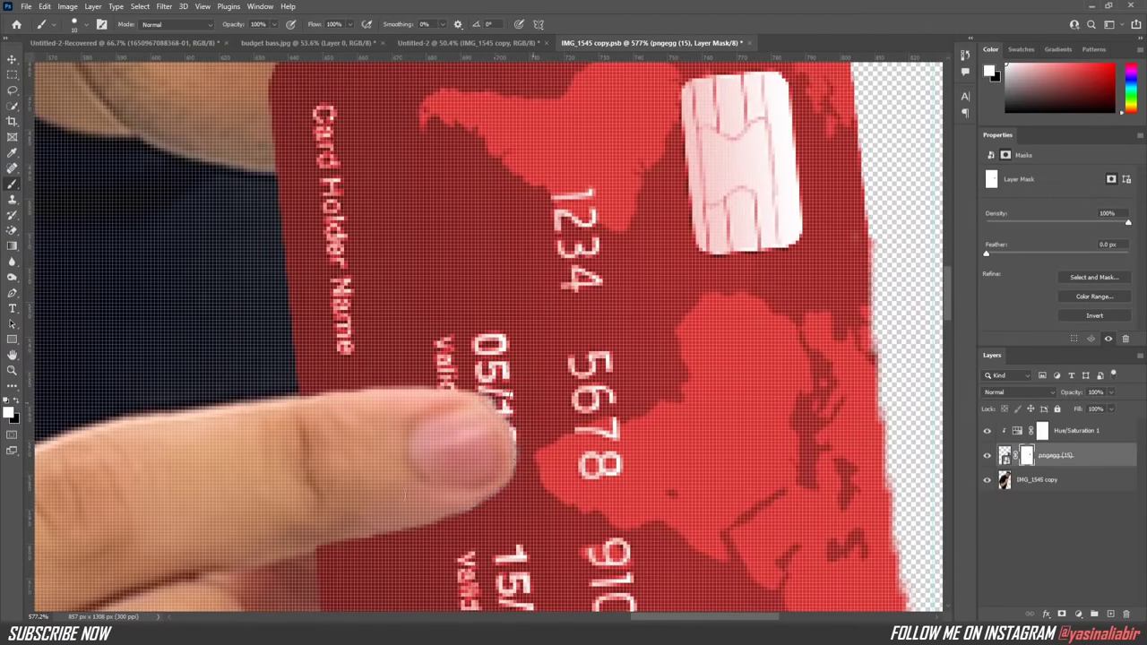
{"action": "scroll", "coordinate": [532, 448], "scroll_direction": "down", "scroll_amount": 5}
{"action": "left_click", "coordinate": [753, 43]}
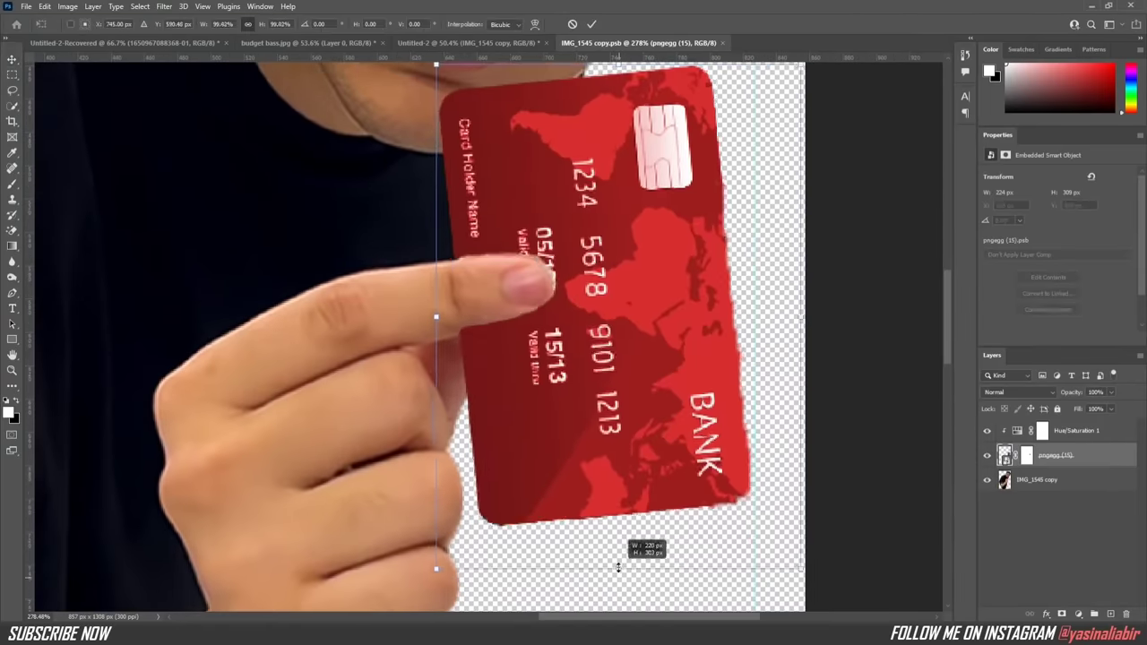
Step: Shrink the red card into the hand, add an empty layer, and save the figure back to Untitled-2
{"action": "left_click_drag", "start_coordinate": [618, 567], "coordinate": [623, 469]}
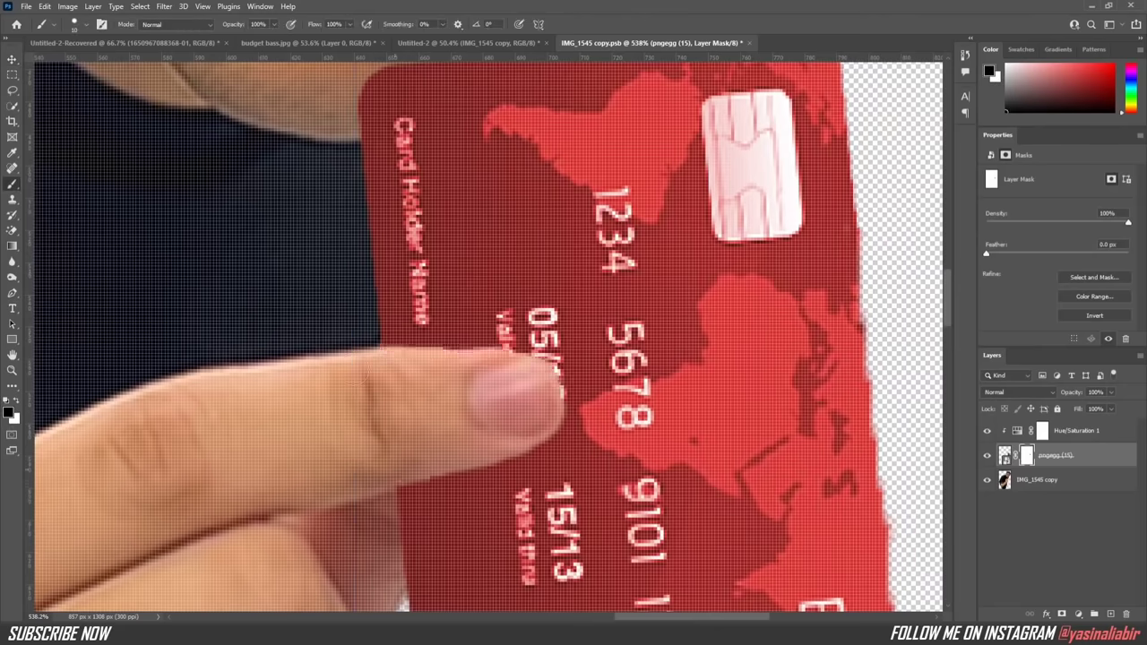
{"action": "key", "text": "ctrl+shift+alt+n"}
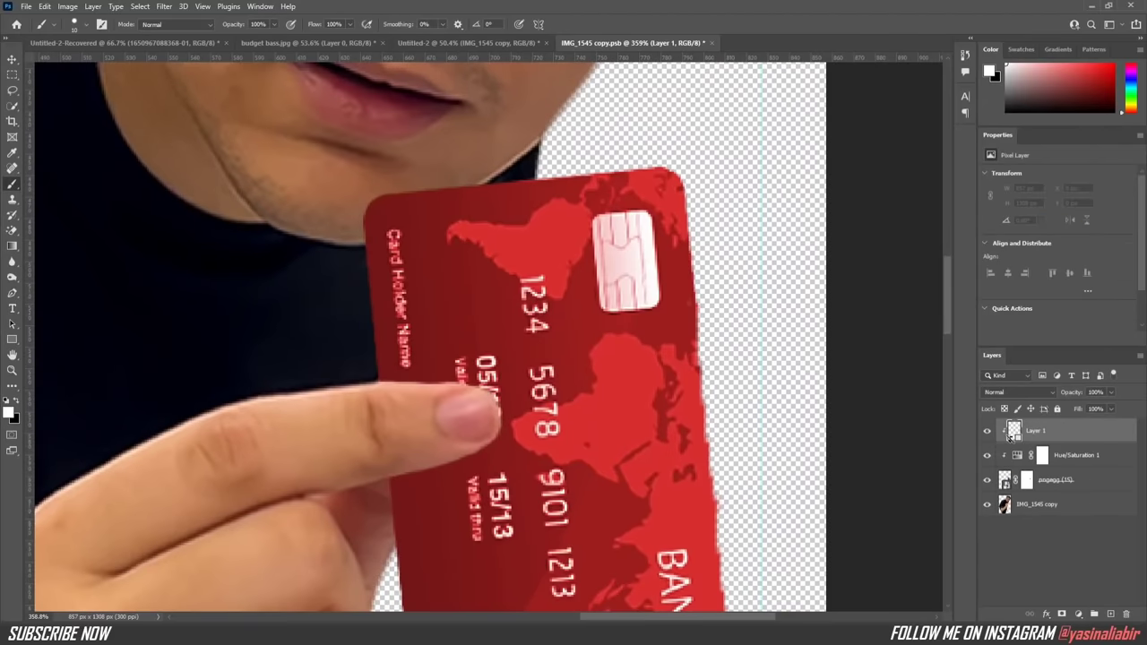
{"action": "key", "text": "ctrl+0"}
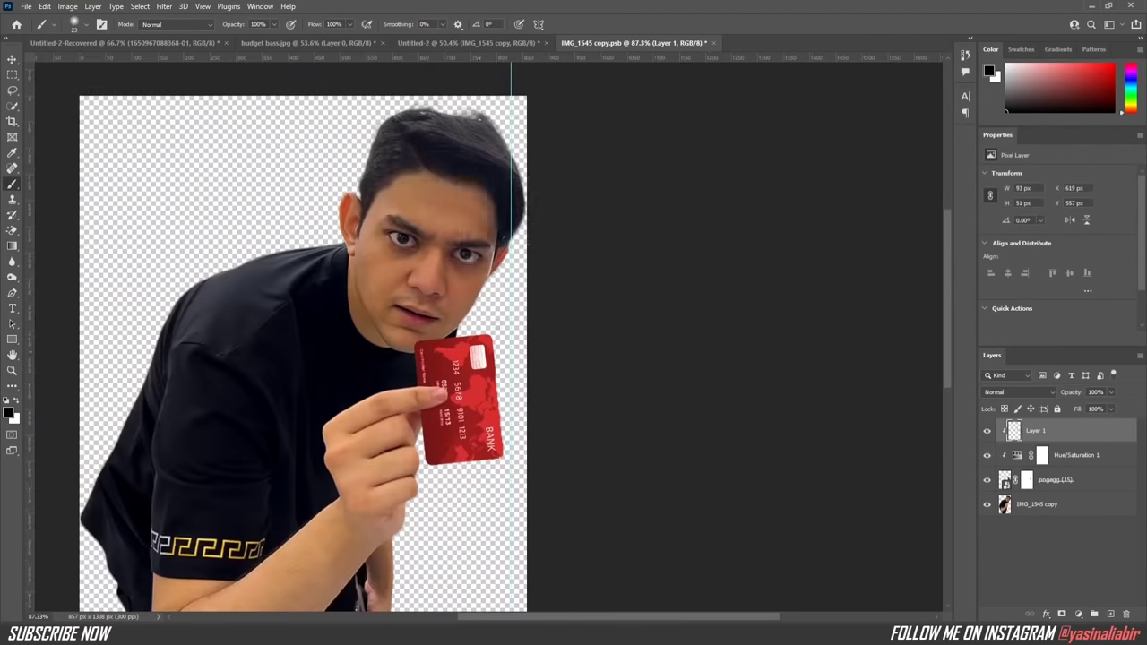
{"action": "key", "text": "ctrl+w"}
{"action": "key", "text": "Return"}
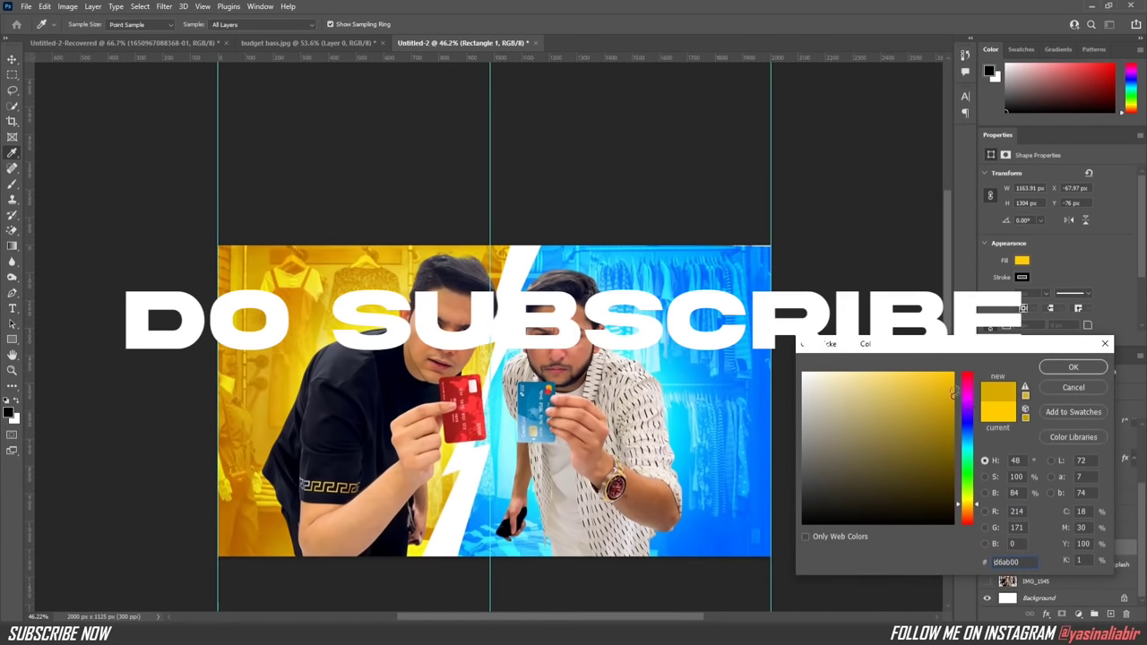
Step: Commit the smaller card size, then close and save the card document back into Untitled-2
{"action": "double_click", "coordinate": [1005, 515]}
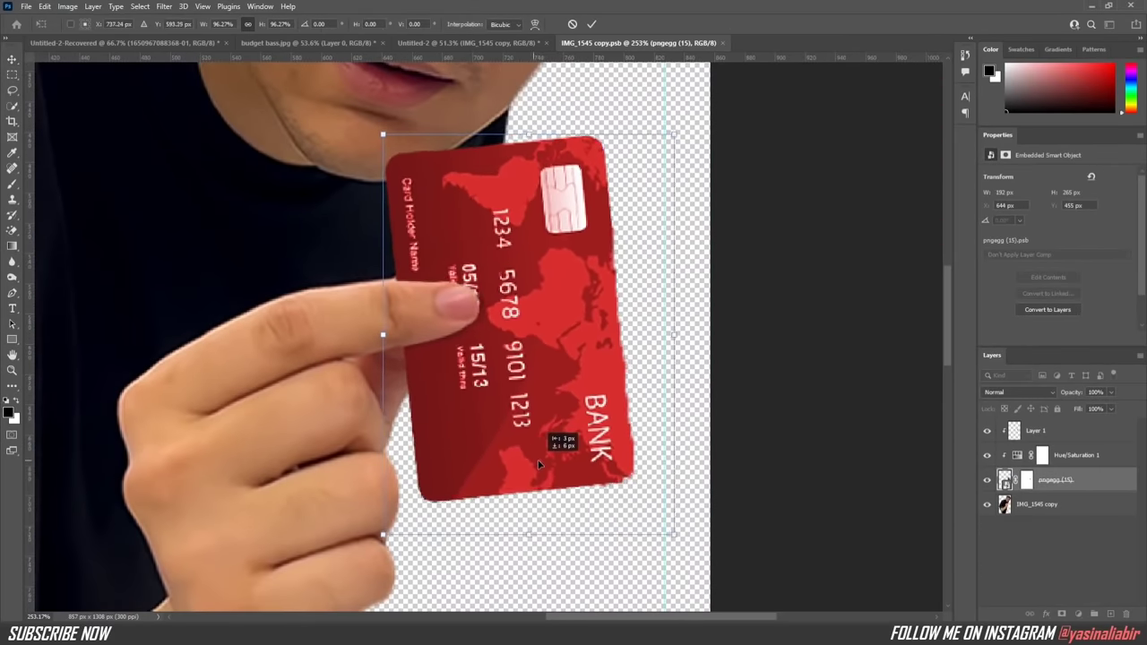
{"action": "key", "text": "Return"}
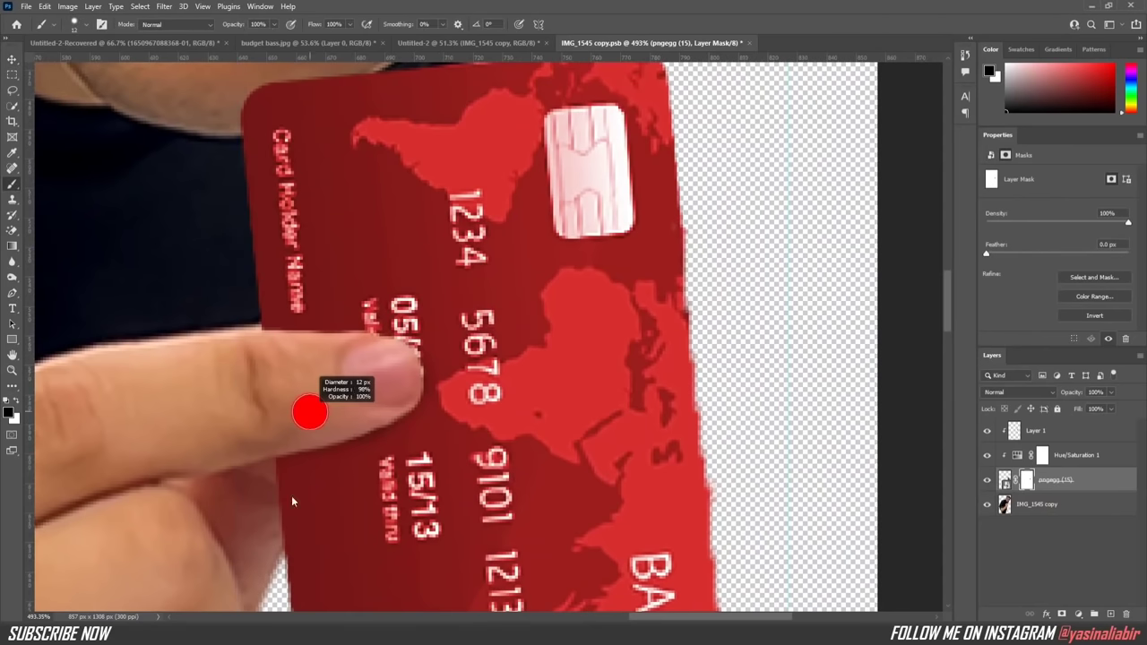
{"action": "key", "text": "ctrl+0"}
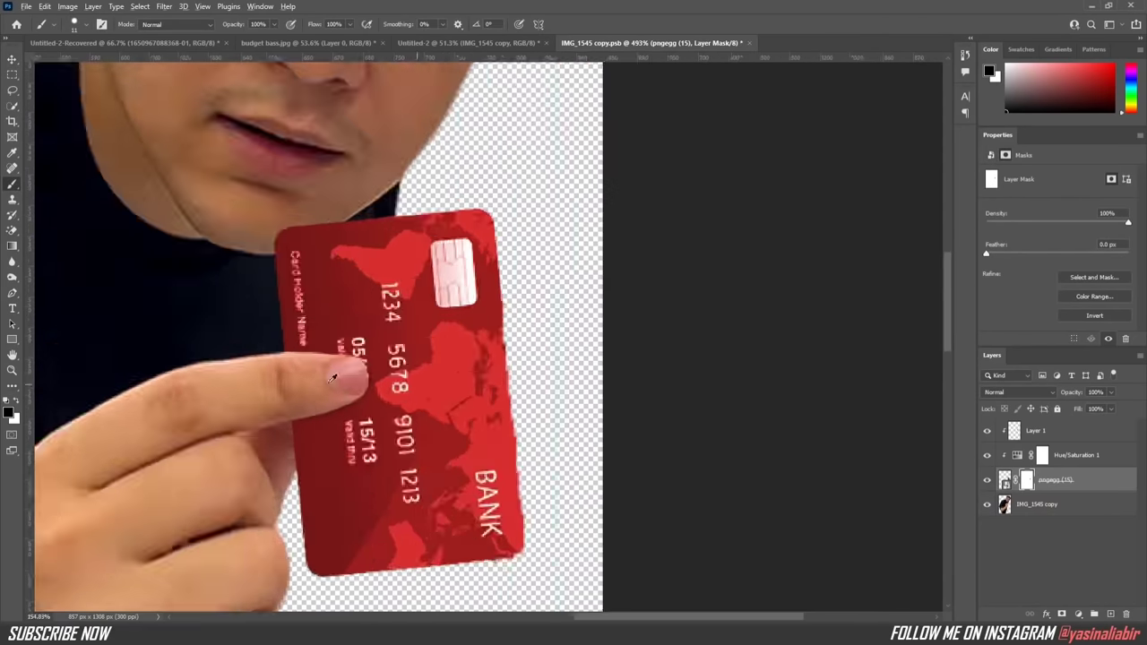
{"action": "key", "text": "ctrl+w"}
{"action": "key", "text": "Return"}
{"action": "key", "text": "Return"}
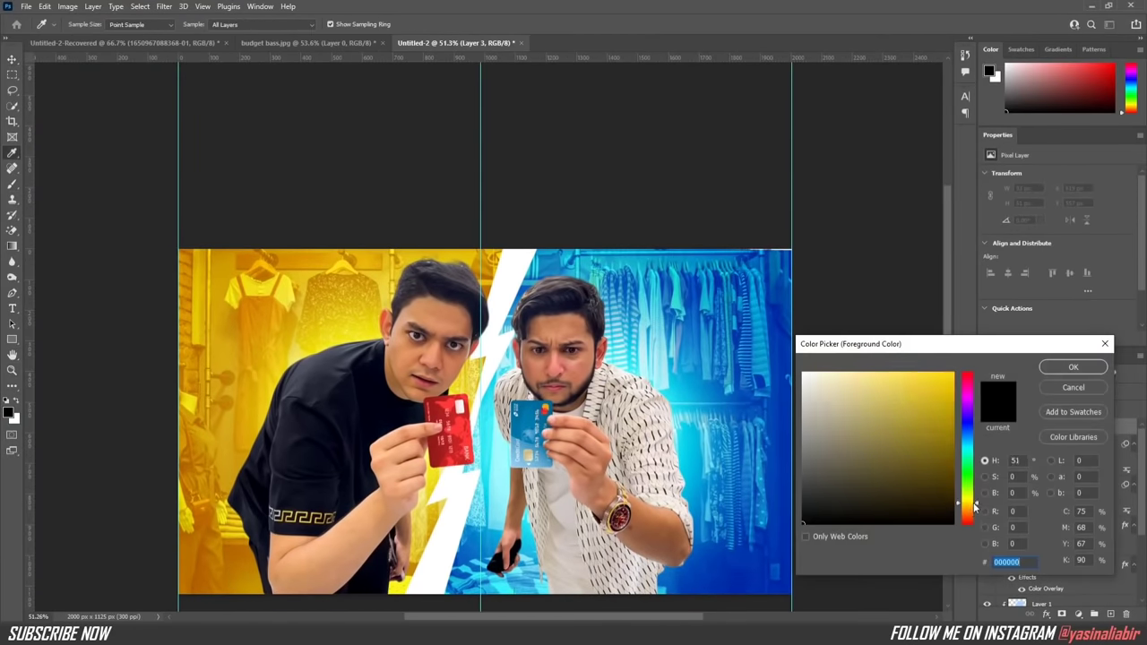
Step: Undo the stray yellow strokes and set Layer 3's blending to Color Dodge
{"action": "key", "text": "ctrl+z"}
{"action": "key", "text": "bracketleft"}
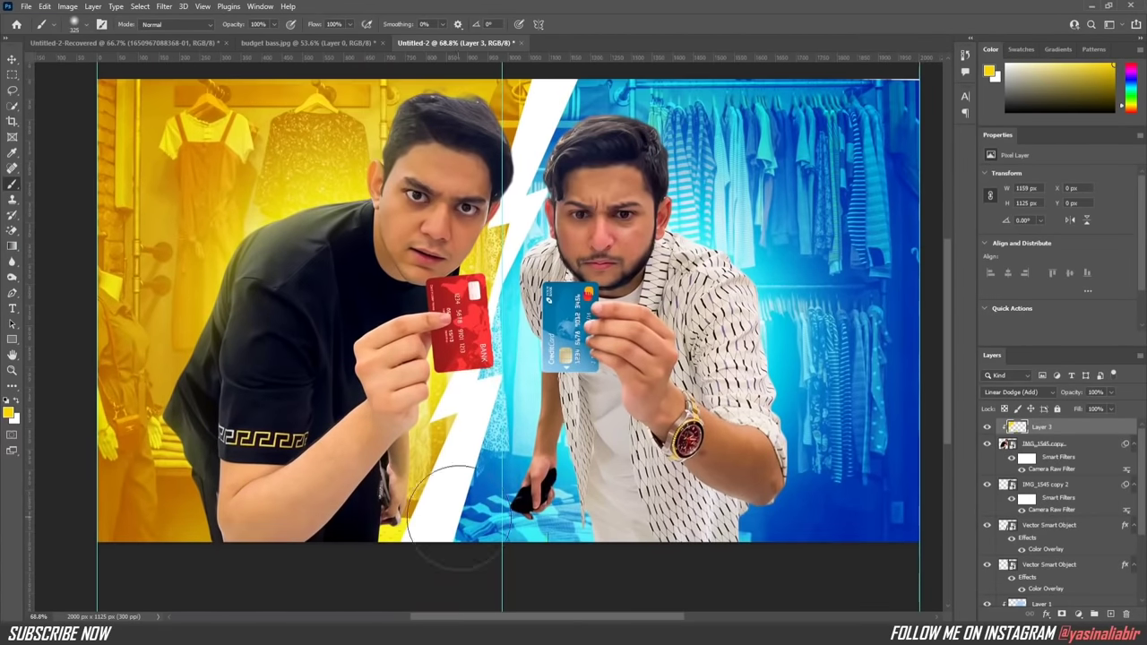
{"action": "scroll", "coordinate": [466, 222], "scroll_direction": "up", "scroll_amount": 3}
{"action": "scroll", "coordinate": [413, 217], "scroll_direction": "up", "scroll_amount": 3}
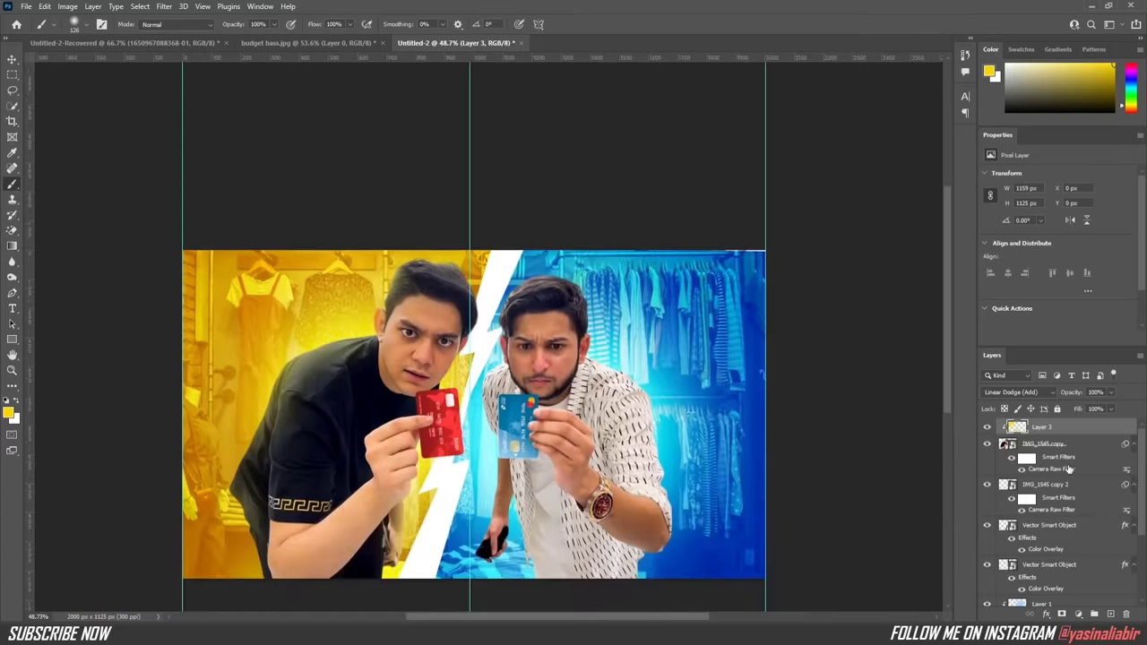
{"action": "left_click", "coordinate": [1019, 391]}
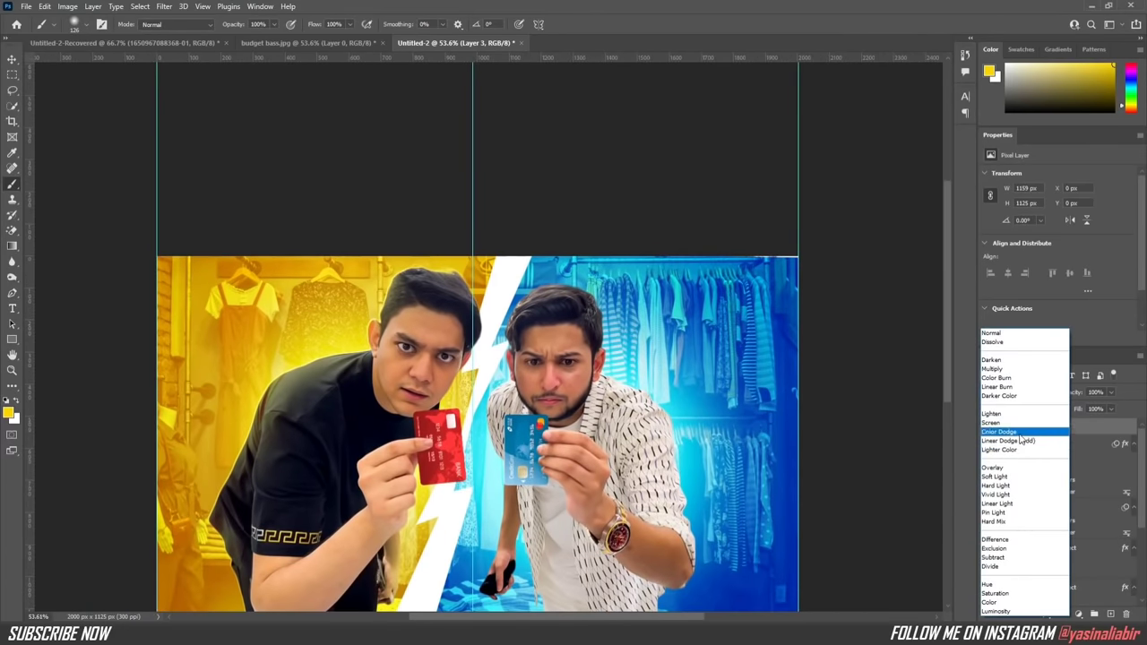
{"action": "key", "text": "Escape"}
{"action": "left_click", "coordinate": [1009, 457]}
Step: Reselect Layer 3, browse the layer stack, and select the IMG_1545 copy 2 layer
{"action": "left_click", "coordinate": [1040, 427]}
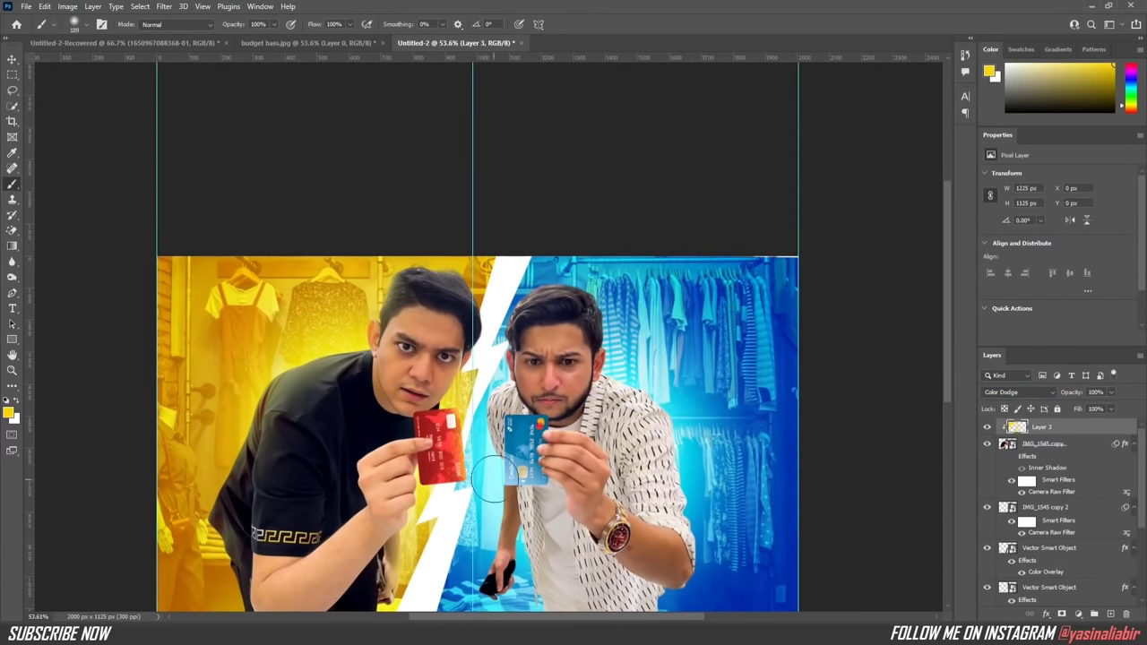
{"action": "scroll", "coordinate": [494, 427], "scroll_direction": "up", "scroll_amount": 5}
{"action": "scroll", "coordinate": [452, 384], "scroll_direction": "down", "scroll_amount": 2}
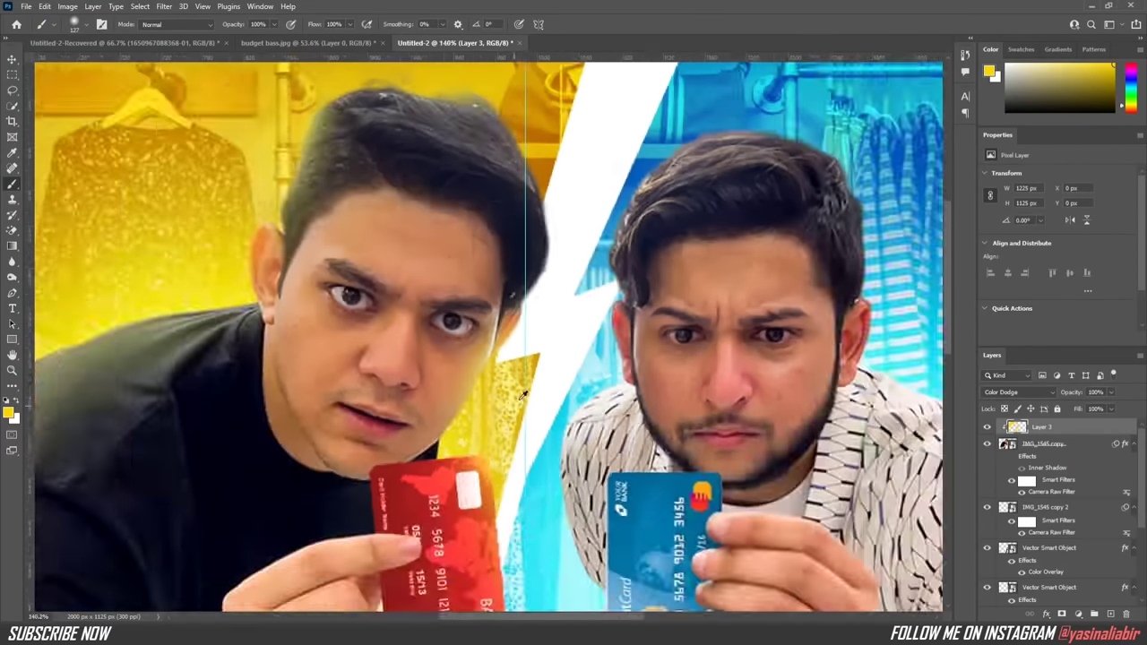
{"action": "scroll", "coordinate": [554, 186], "scroll_direction": "up", "scroll_amount": 2}
{"action": "scroll", "coordinate": [341, 184], "scroll_direction": "down", "scroll_amount": 3}
{"action": "scroll", "coordinate": [340, 184], "scroll_direction": "down", "scroll_amount": 2}
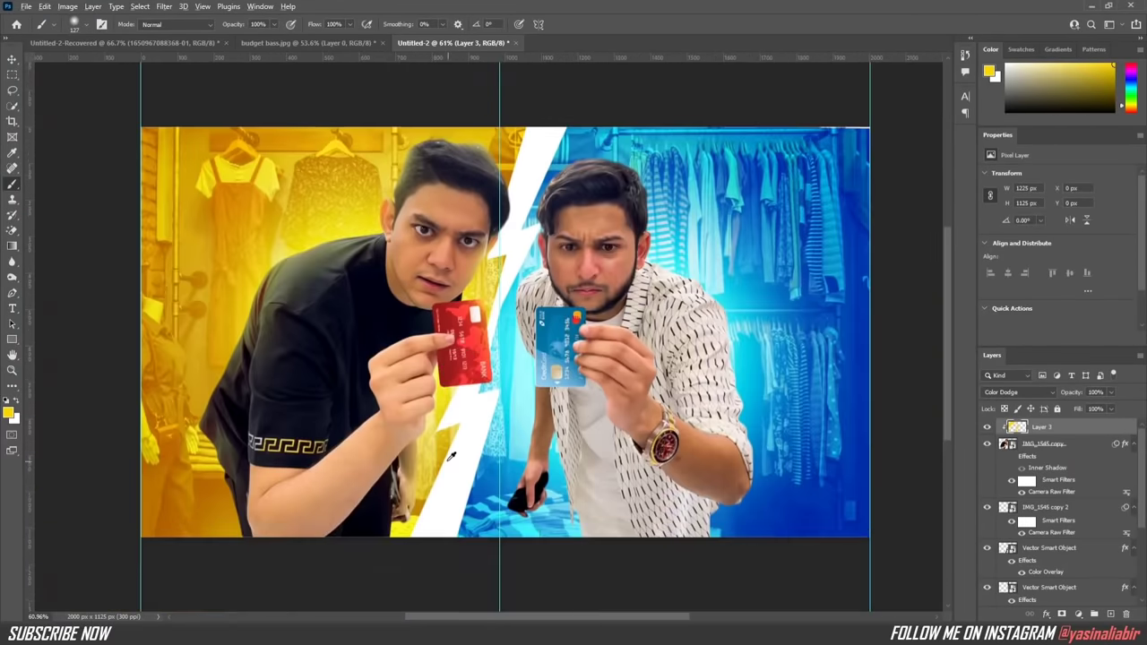
{"action": "scroll", "coordinate": [465, 338], "scroll_direction": "up", "scroll_amount": 5}
{"action": "scroll", "coordinate": [465, 337], "scroll_direction": "down", "scroll_amount": 3}
{"action": "scroll", "coordinate": [448, 336], "scroll_direction": "down", "scroll_amount": 2}
{"action": "scroll", "coordinate": [429, 333], "scroll_direction": "up", "scroll_amount": 2}
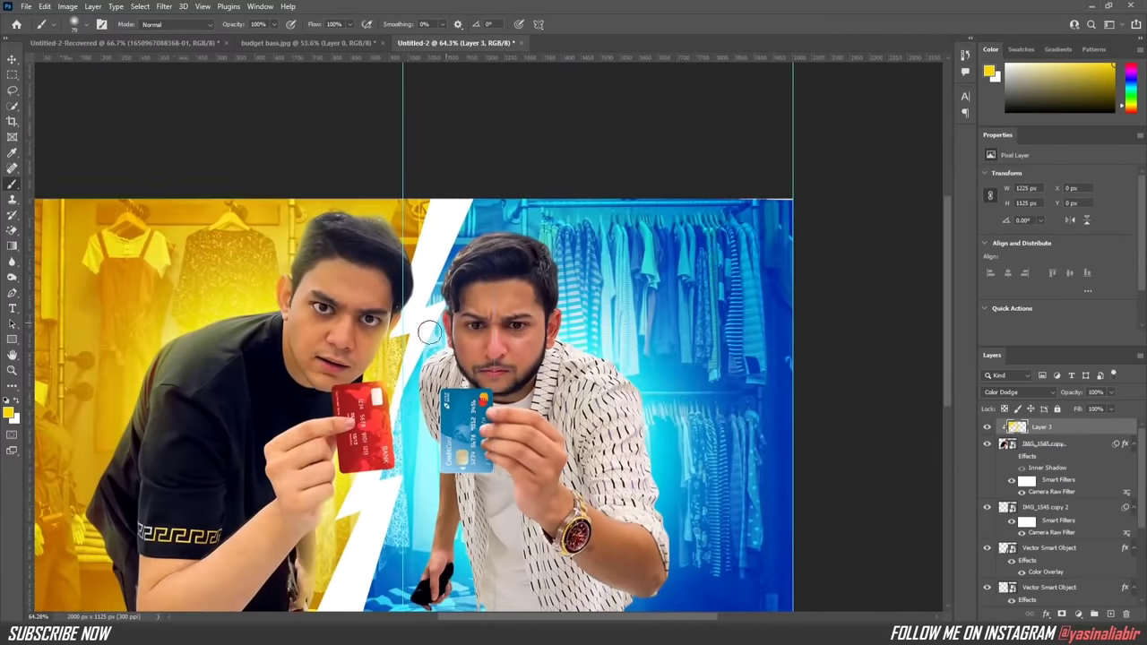
{"action": "scroll", "coordinate": [730, 269], "scroll_direction": "down", "scroll_amount": 3}
{"action": "scroll", "coordinate": [620, 392], "scroll_direction": "up", "scroll_amount": 1}
{"action": "left_click", "coordinate": [1057, 507]}
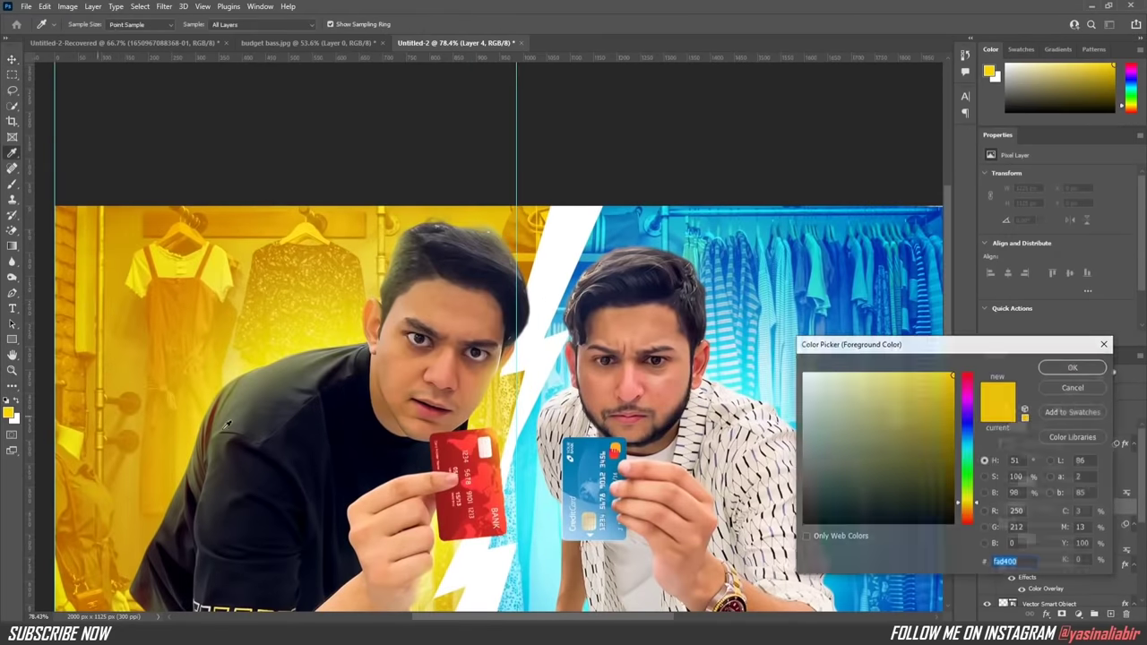
Step: Set the blue Layer 4 to Color Dodge blending
{"action": "scroll", "coordinate": [681, 378], "scroll_direction": "up", "scroll_amount": 4}
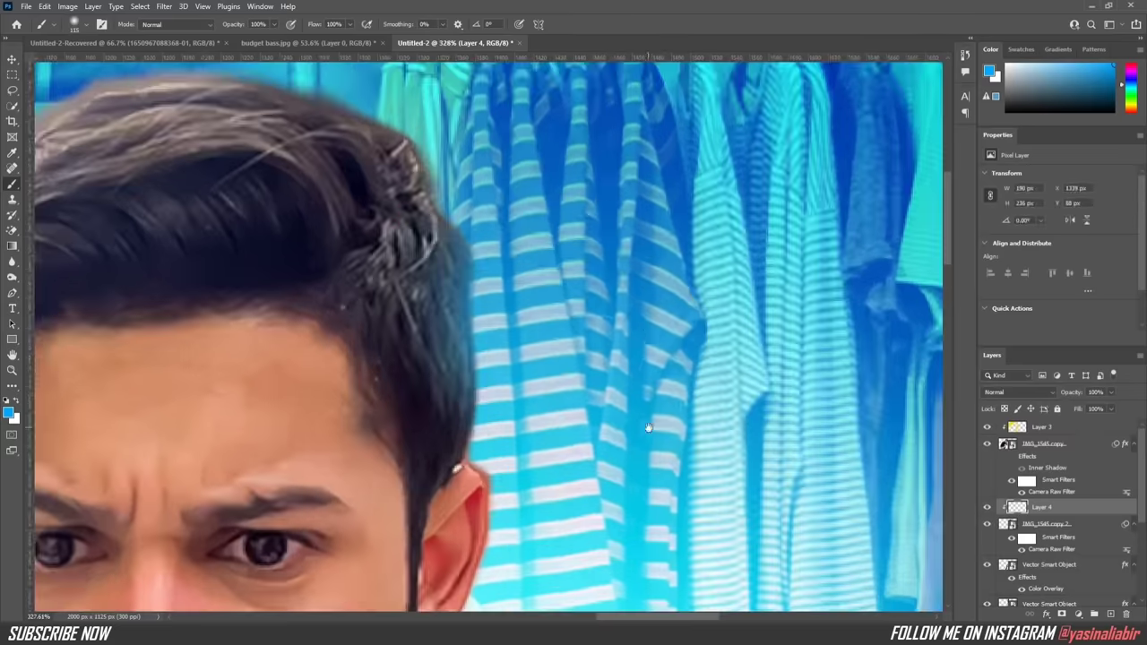
{"action": "scroll", "coordinate": [686, 403], "scroll_direction": "down", "scroll_amount": 2}
{"action": "scroll", "coordinate": [681, 386], "scroll_direction": "down", "scroll_amount": 1}
{"action": "scroll", "coordinate": [678, 379], "scroll_direction": "down", "scroll_amount": 4}
{"action": "scroll", "coordinate": [645, 304], "scroll_direction": "right", "scroll_amount": 2}
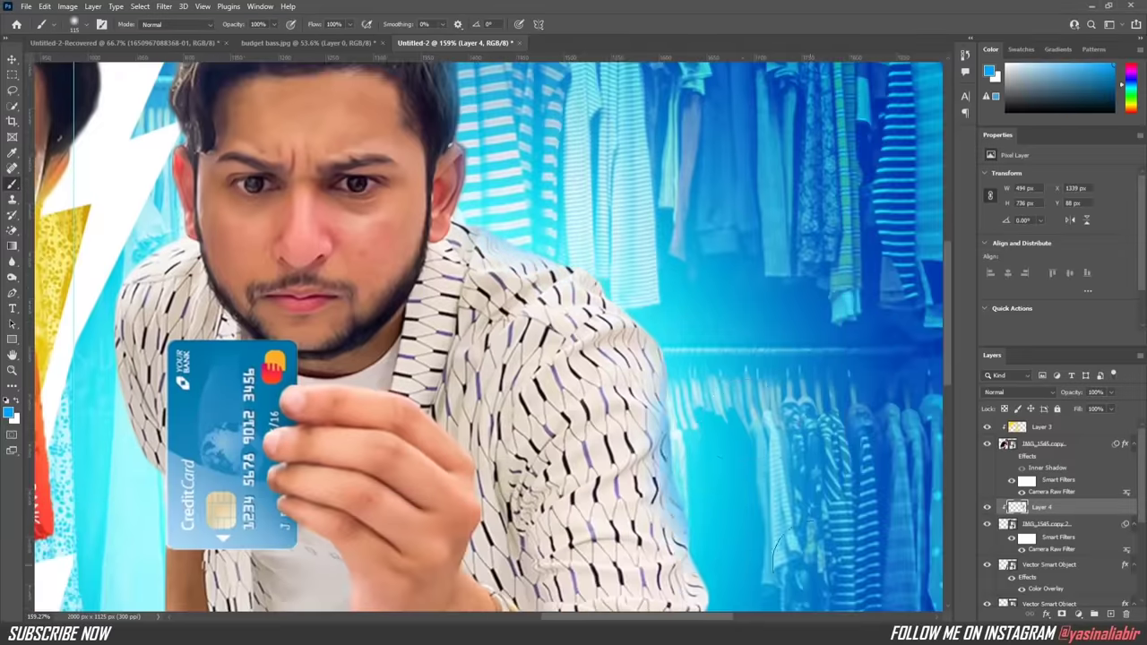
{"action": "scroll", "coordinate": [717, 403], "scroll_direction": "down", "scroll_amount": 2}
{"action": "scroll", "coordinate": [716, 403], "scroll_direction": "up", "scroll_amount": 1}
{"action": "left_click", "coordinate": [1017, 391]}
{"action": "left_click", "coordinate": [1017, 439]}
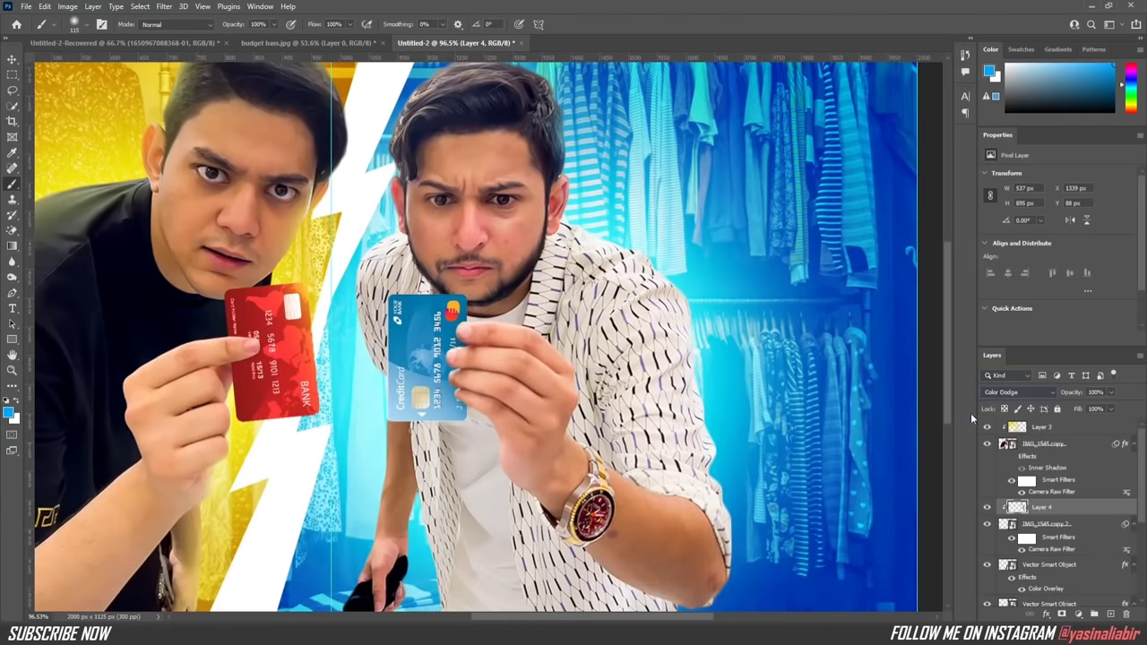
Step: Browse the Layers panel and switch to the Move tool
{"action": "scroll", "coordinate": [629, 448], "scroll_direction": "up", "scroll_amount": 2}
{"action": "scroll", "coordinate": [629, 448], "scroll_direction": "down", "scroll_amount": 2}
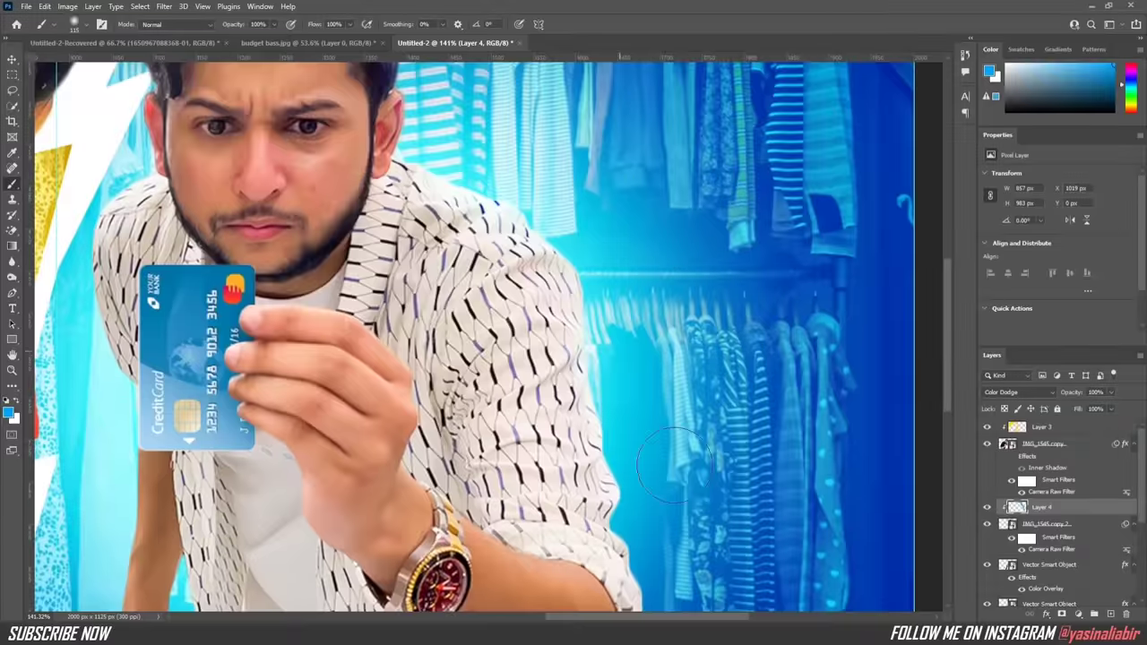
{"action": "scroll", "coordinate": [629, 448], "scroll_direction": "down", "scroll_amount": 3}
{"action": "scroll", "coordinate": [629, 534], "scroll_direction": "up", "scroll_amount": 2}
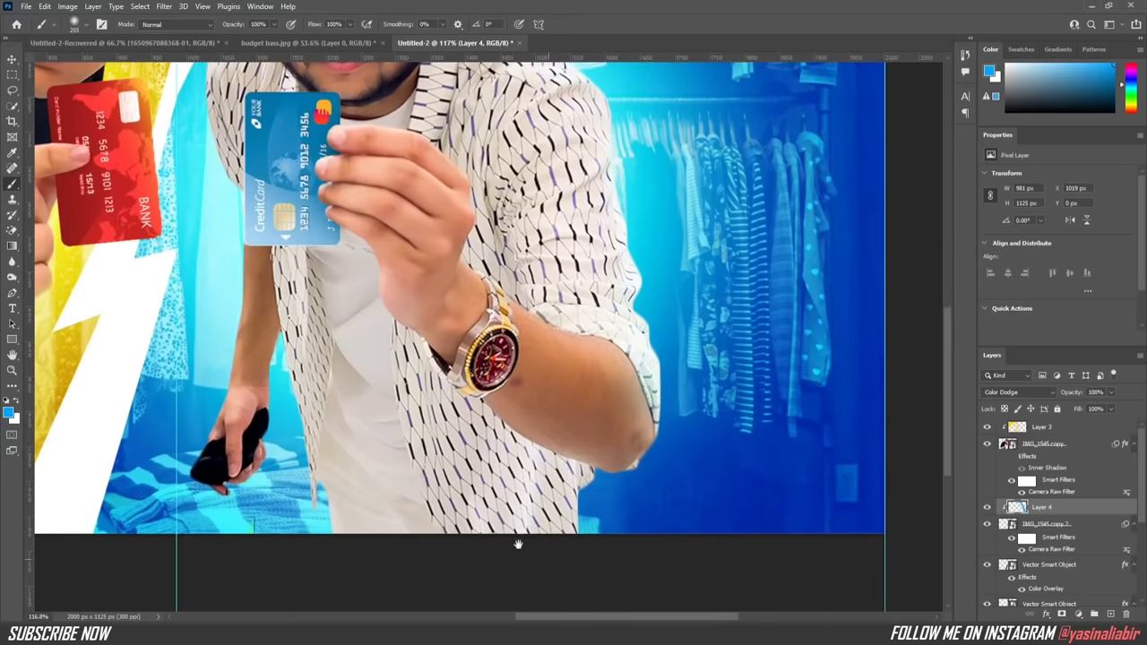
{"action": "scroll", "coordinate": [518, 544], "scroll_direction": "down", "scroll_amount": 1}
{"action": "scroll", "coordinate": [502, 403], "scroll_direction": "up", "scroll_amount": 1}
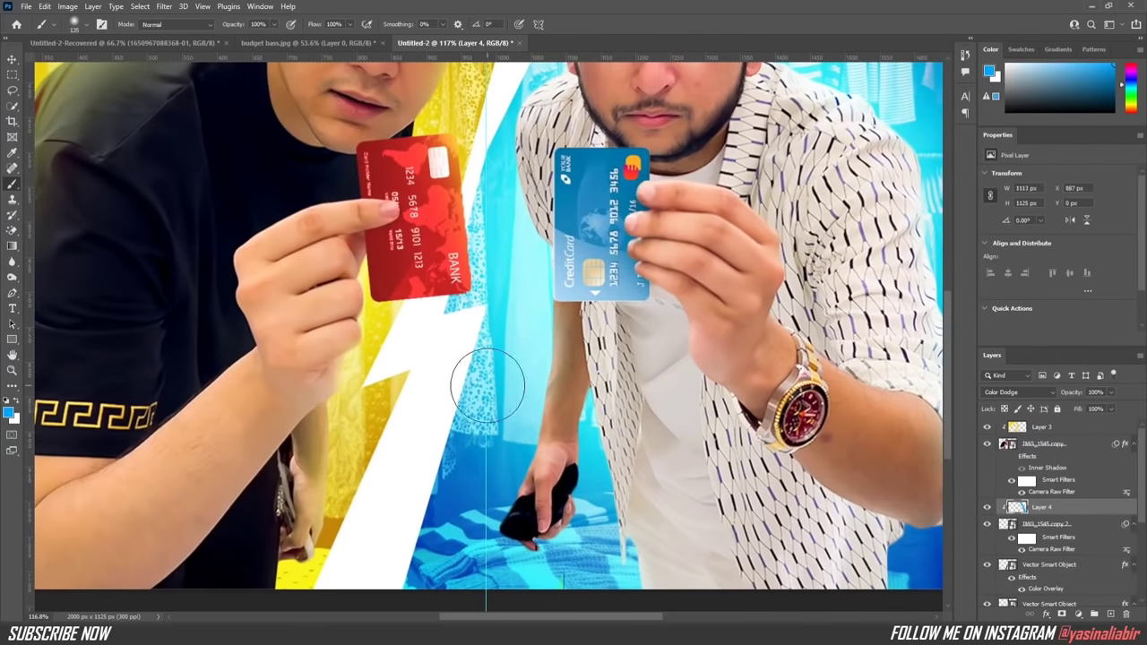
{"action": "scroll", "coordinate": [487, 383], "scroll_direction": "down", "scroll_amount": 3}
{"action": "scroll", "coordinate": [502, 404], "scroll_direction": "down", "scroll_amount": 2}
{"action": "key", "text": "v"}
{"action": "scroll", "coordinate": [517, 445], "scroll_direction": "down", "scroll_amount": 1}
Step: Finish typing the title 'WE SWAPPED'
{"action": "scroll", "coordinate": [517, 446], "scroll_direction": "up", "scroll_amount": 1}
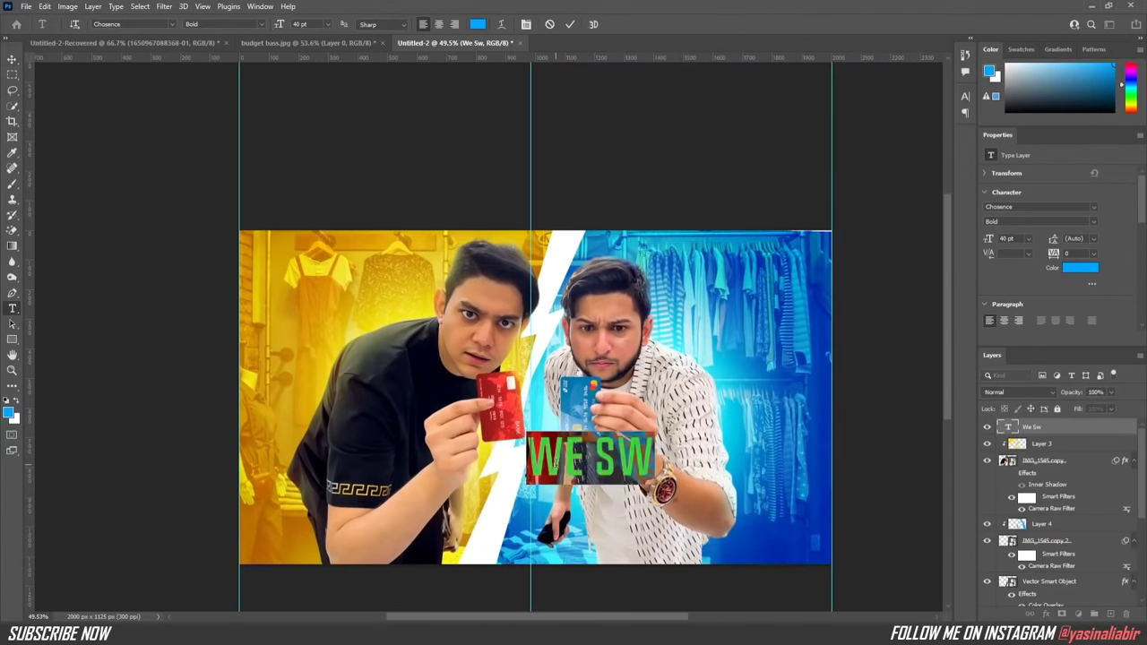
{"action": "type", "text": "APPED CREDIT CA"}
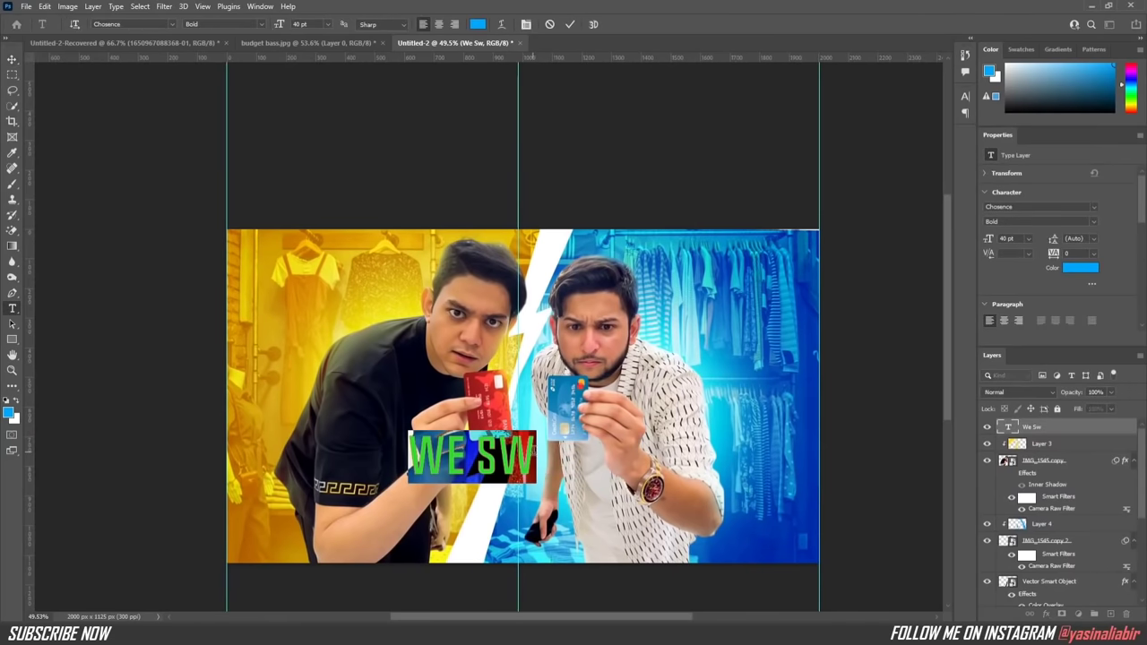
{"action": "scroll", "coordinate": [693, 548], "scroll_direction": "right", "scroll_amount": 3}
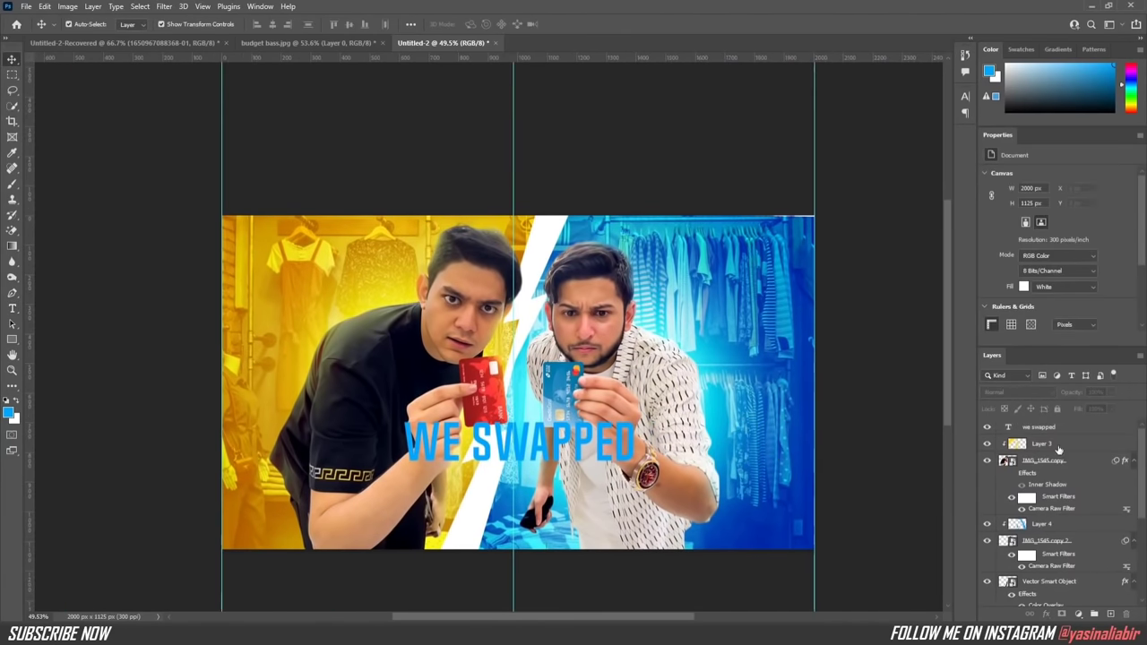
Step: Select the whole title and set its font to Luckiest Guy
{"action": "double_click", "coordinate": [1008, 428]}
{"action": "left_click", "coordinate": [1039, 206]}
{"action": "scroll", "coordinate": [1004, 510], "scroll_direction": "down", "scroll_amount": 5}
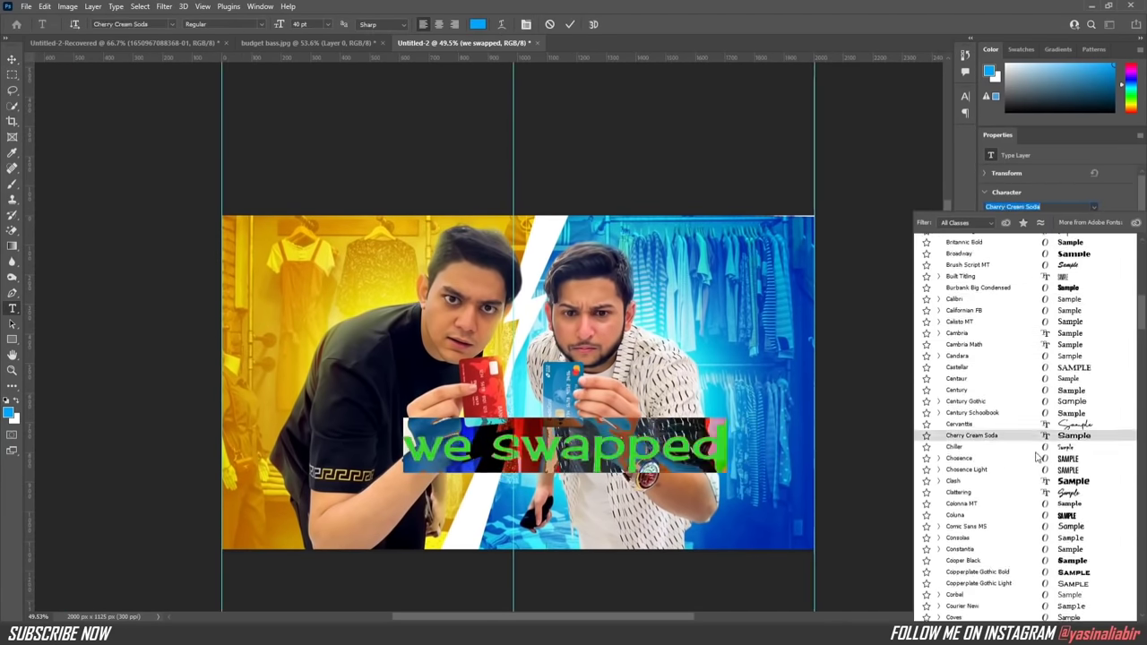
{"action": "scroll", "coordinate": [1003, 507], "scroll_direction": "down", "scroll_amount": 5}
{"action": "scroll", "coordinate": [1003, 509], "scroll_direction": "down", "scroll_amount": 5}
{"action": "scroll", "coordinate": [959, 568], "scroll_direction": "down", "scroll_amount": 5}
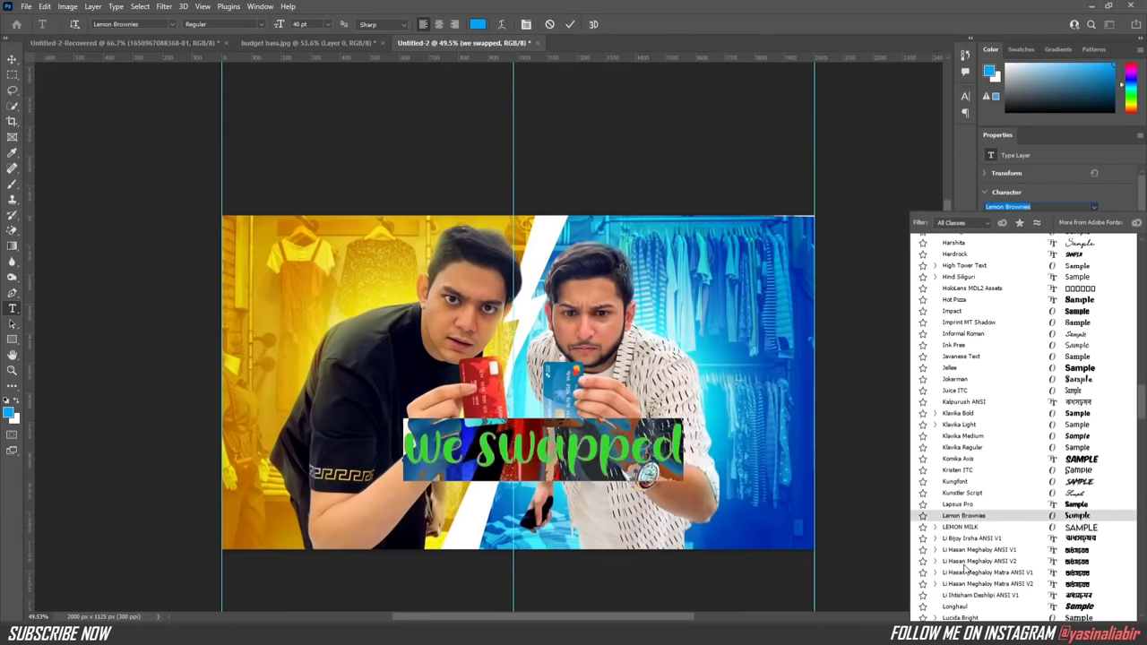
{"action": "scroll", "coordinate": [958, 565], "scroll_direction": "down", "scroll_amount": 5}
{"action": "scroll", "coordinate": [978, 528], "scroll_direction": "down", "scroll_amount": 2}
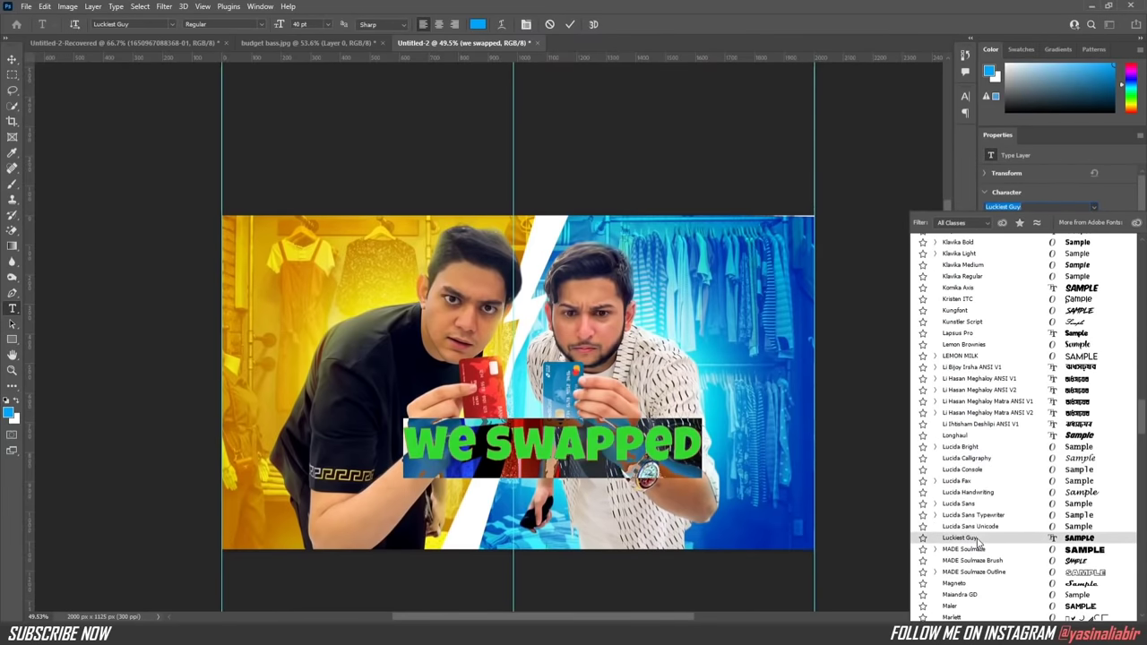
{"action": "left_click", "coordinate": [979, 539]}
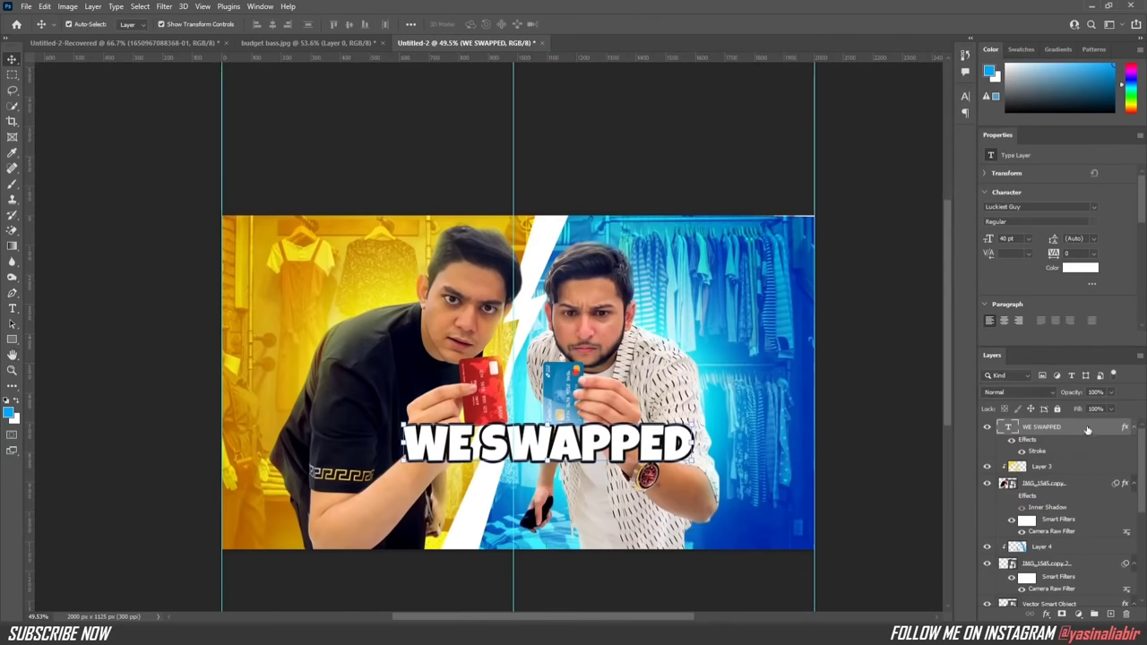
Step: Give the title a black, Normal-blend drop shadow offset about 10 px
{"action": "double_click", "coordinate": [1035, 450]}
{"action": "left_click", "coordinate": [858, 200]}
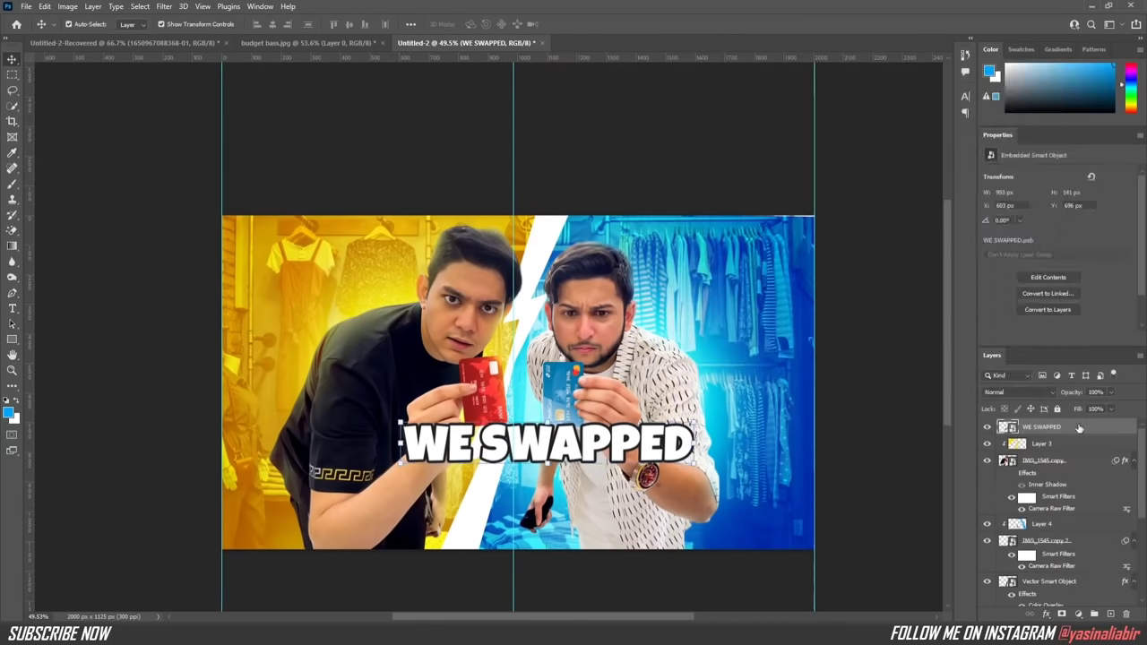
{"action": "left_click", "coordinate": [952, 116]}
{"action": "left_click", "coordinate": [1011, 384]}
{"action": "left_click", "coordinate": [907, 116]}
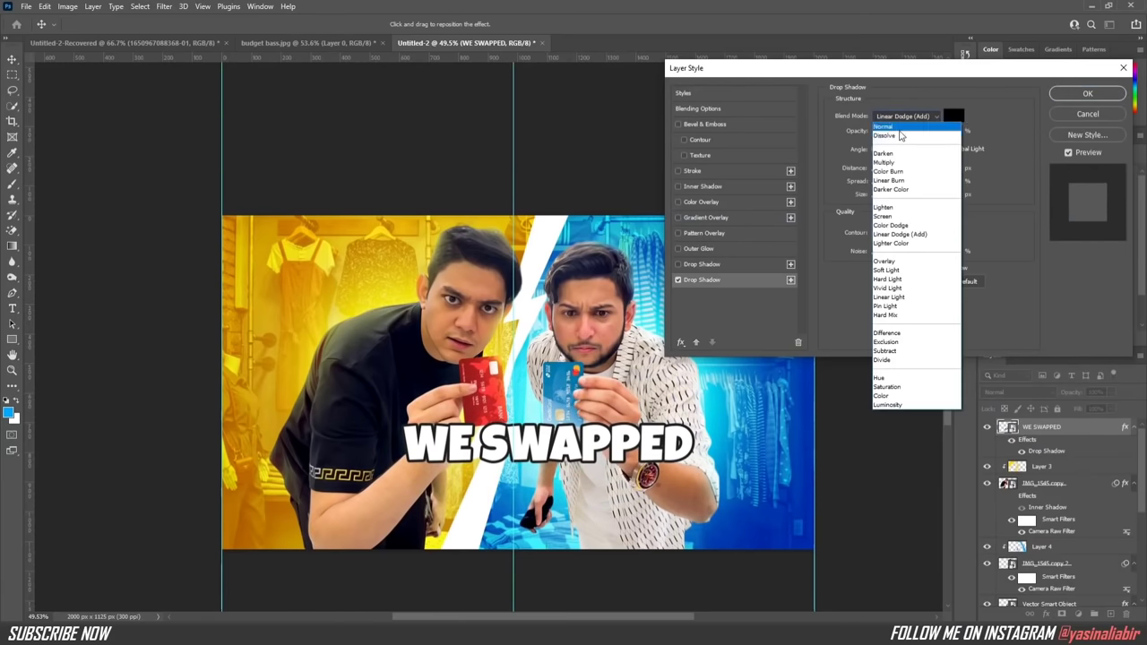
{"action": "left_click", "coordinate": [896, 131]}
{"action": "left_click_drag", "start_coordinate": [874, 168], "coordinate": [881, 170]}
{"action": "left_click", "coordinate": [1087, 93]}
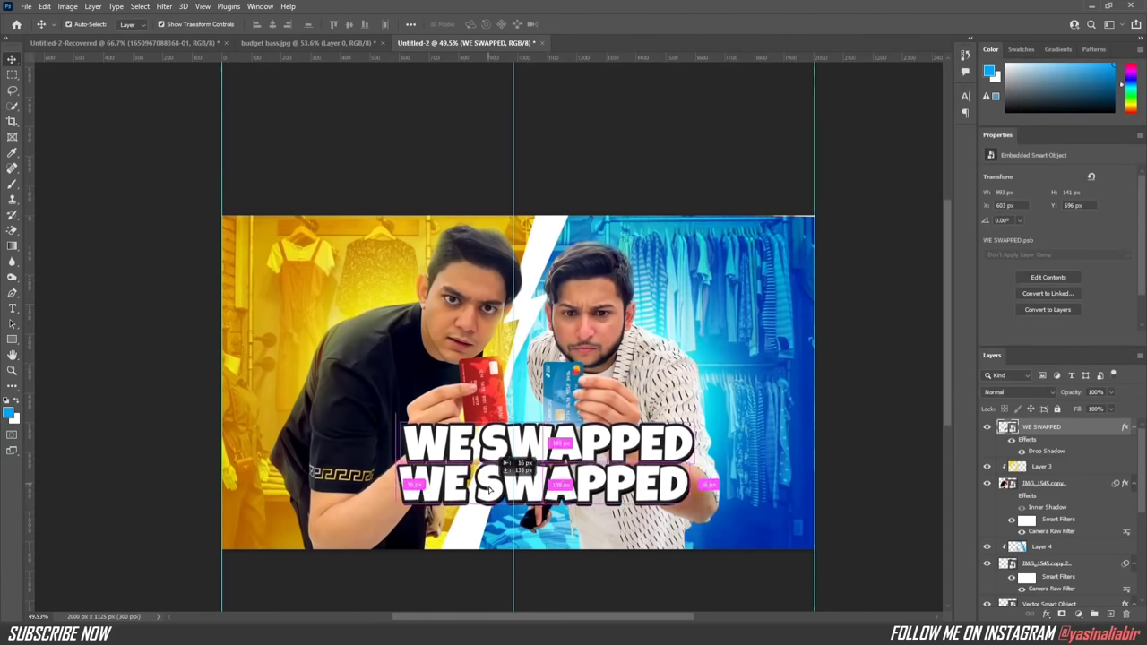
Step: Duplicate the title just below itself and open the copy's smart object contents
{"action": "left_click_drag", "start_coordinate": [547, 443], "coordinate": [546, 491]}
{"action": "right_click", "coordinate": [1028, 426]}
{"action": "left_click", "coordinate": [941, 235]}
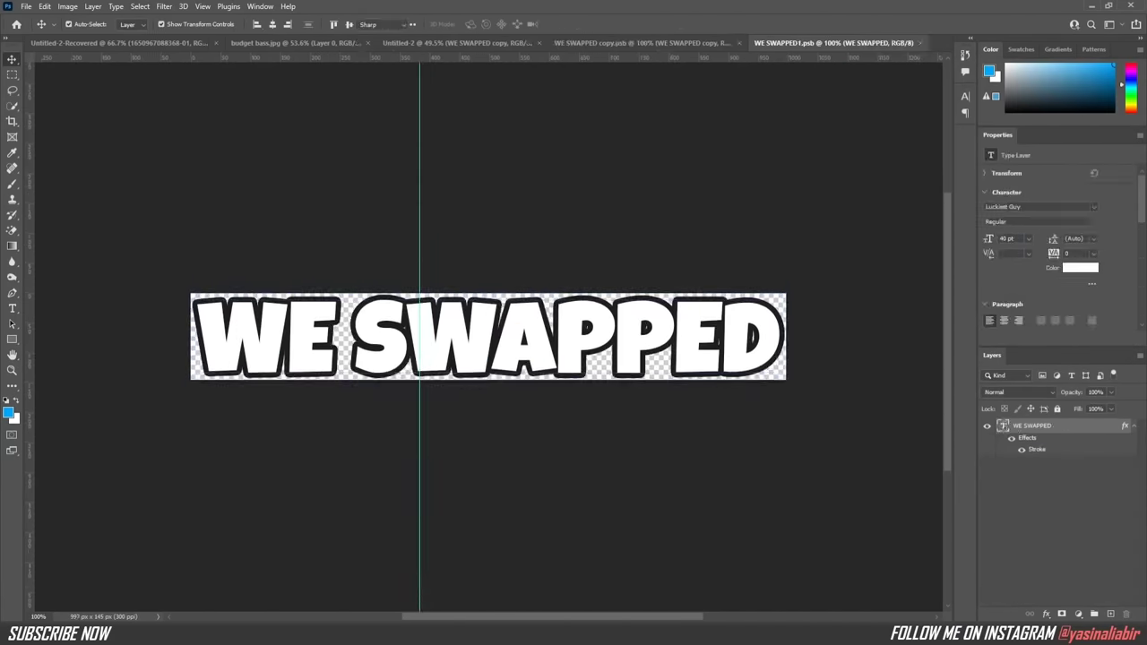
Step: Replace the copied title's words with 'CREDIT CARDS'
{"action": "type", "text": "S"}
{"action": "key", "text": "ctrl+a"}
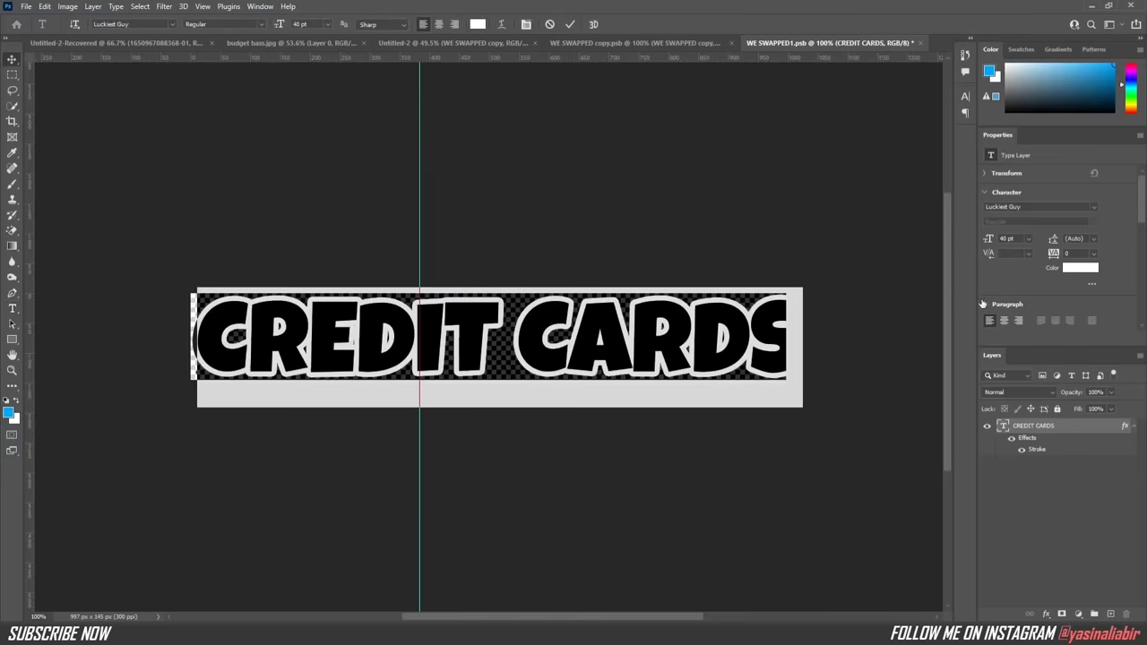
{"action": "key", "text": "ctrl+Return"}
Step: Add a yellow-to-orange gradient overlay to the CREDIT CARDS text
{"action": "left_click", "coordinate": [707, 218]}
{"action": "left_click", "coordinate": [905, 141]}
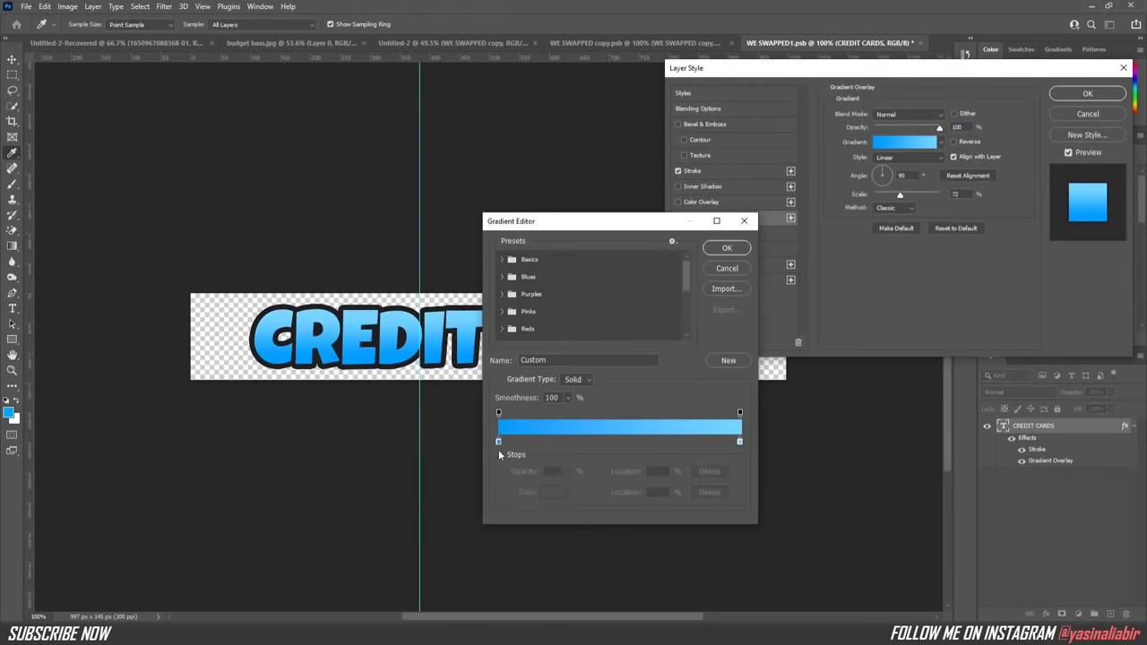
{"action": "double_click", "coordinate": [498, 440]}
{"action": "left_click", "coordinate": [1073, 366]}
{"action": "double_click", "coordinate": [739, 441]}
{"action": "left_click", "coordinate": [882, 372]}
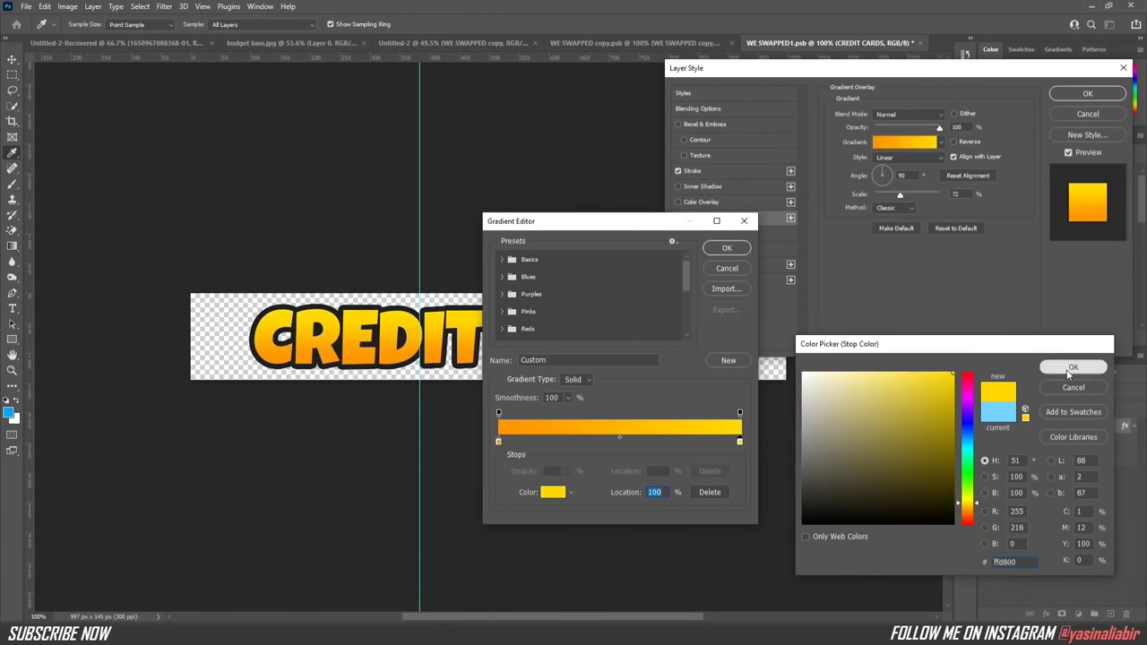
{"action": "left_click", "coordinate": [1073, 366]}
{"action": "double_click", "coordinate": [498, 441]}
{"action": "key", "text": "Return"}
{"action": "key", "text": "Return"}
{"action": "key", "text": "Return"}
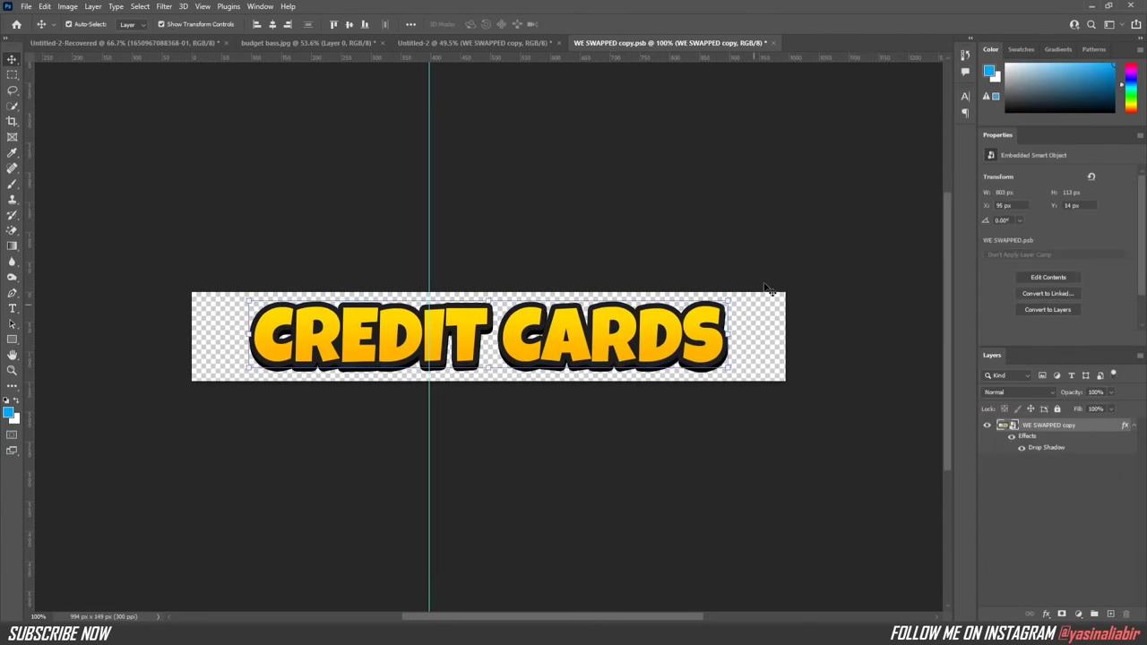
Step: Save the contents back, then enlarge CREDIT CARDS and shift it left
{"action": "key", "text": "ctrl+s"}
{"action": "key", "text": "ctrl+w"}
{"action": "key", "text": "ctrl+t"}
{"action": "left_click_drag", "start_coordinate": [723, 495], "coordinate": [752, 534]}
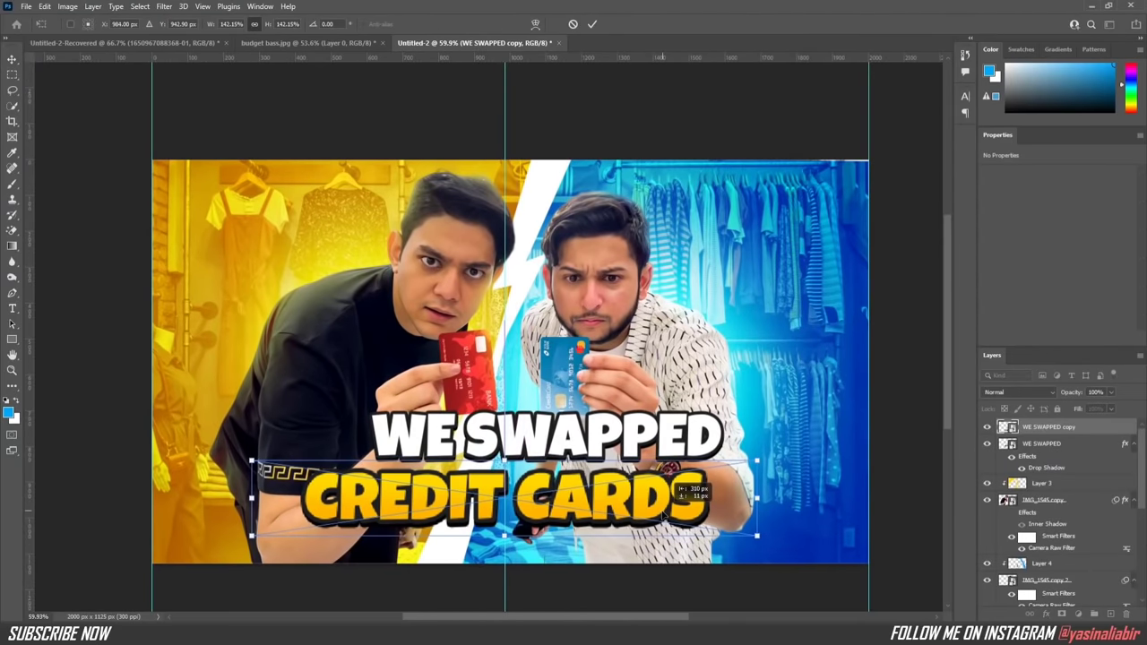
{"action": "key", "text": "Return"}
Step: Shrink WE SWAPPED and centre it just above CREDIT CARDS
{"action": "left_click", "coordinate": [1041, 443]}
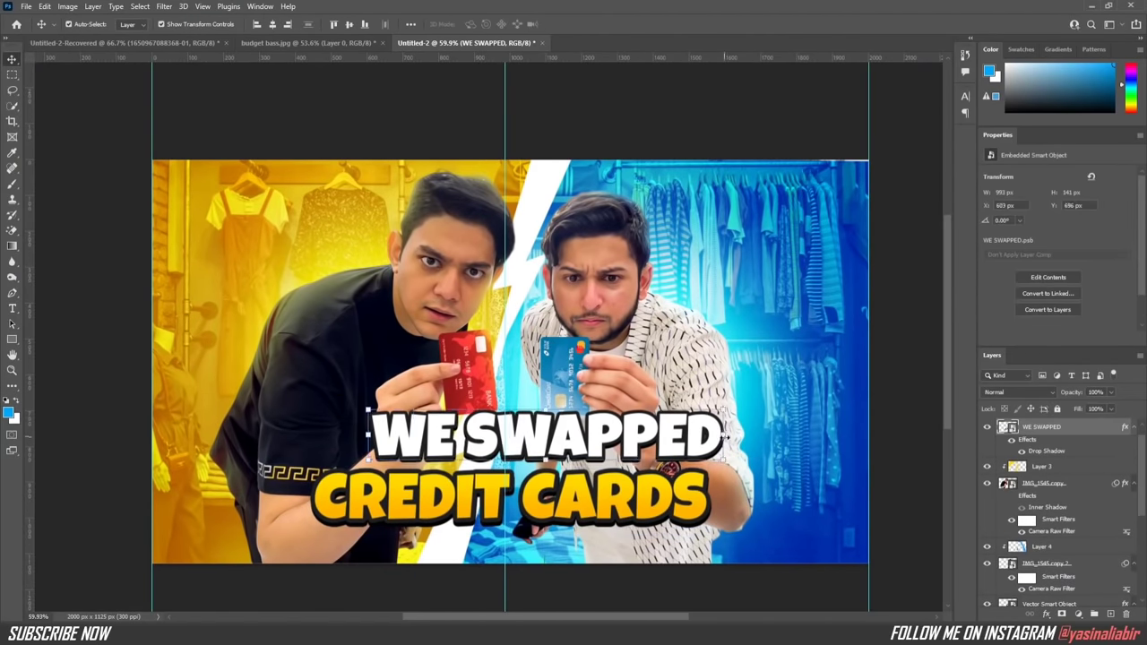
{"action": "key", "text": "ctrl+t"}
{"action": "left_click_drag", "start_coordinate": [532, 418], "coordinate": [618, 448]}
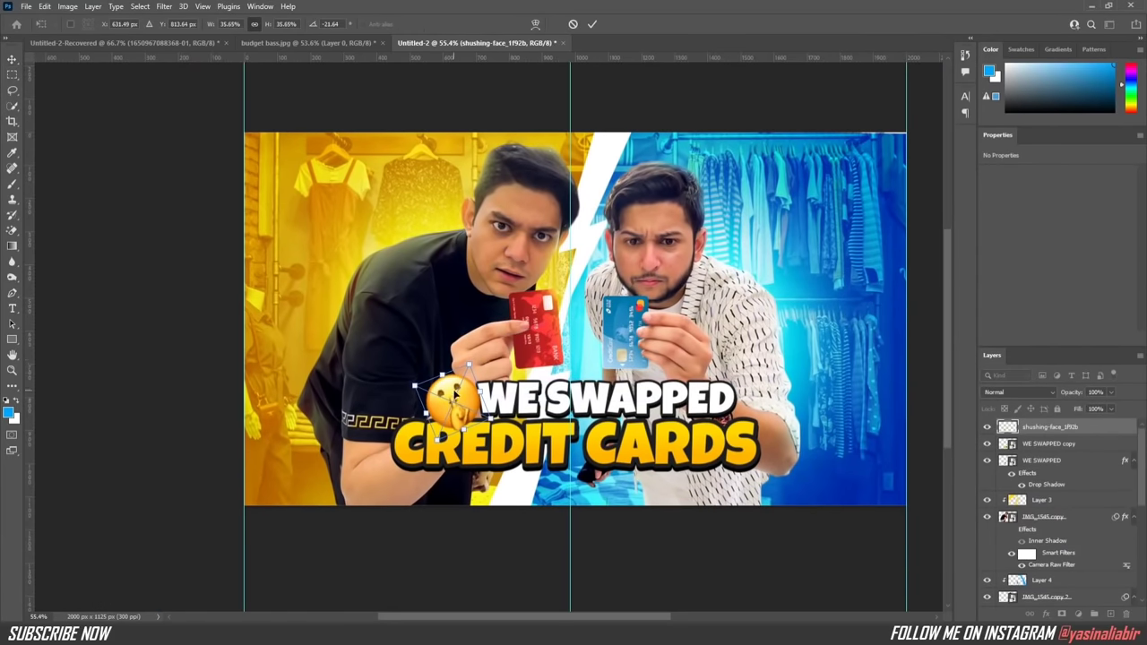
Step: Place the shushing-face emoji just left of WE SWAPPED
{"action": "left_click_drag", "start_coordinate": [454, 393], "coordinate": [459, 418]}
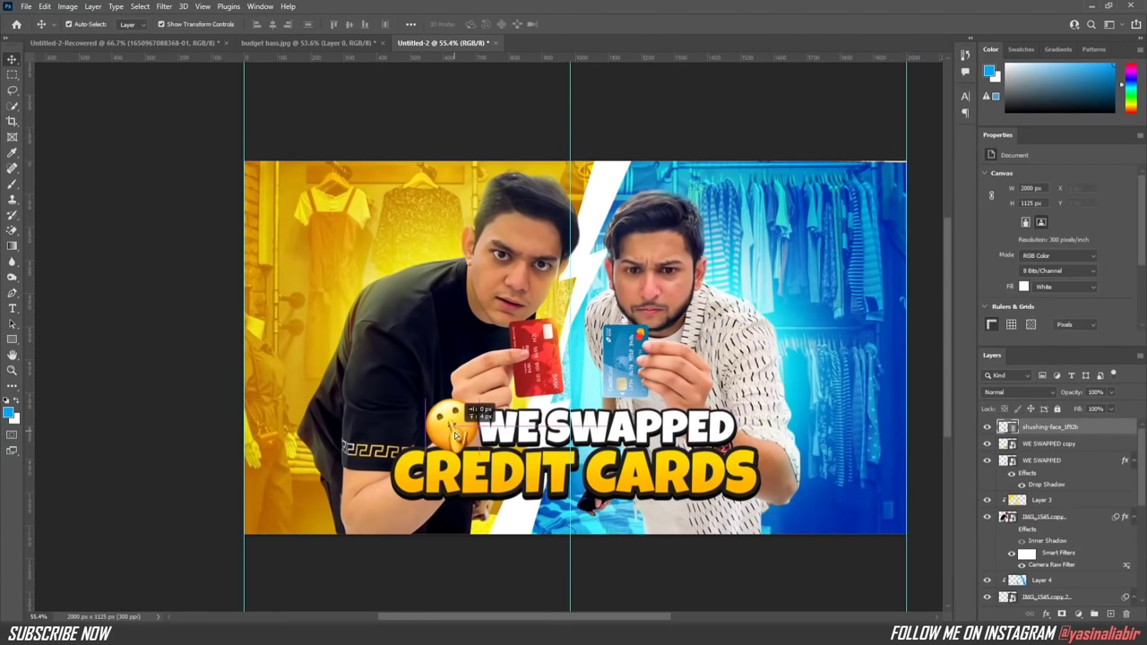
{"action": "key", "text": "Return"}
{"action": "scroll", "coordinate": [460, 433], "scroll_direction": "up", "scroll_amount": 2, "text": "alt"}
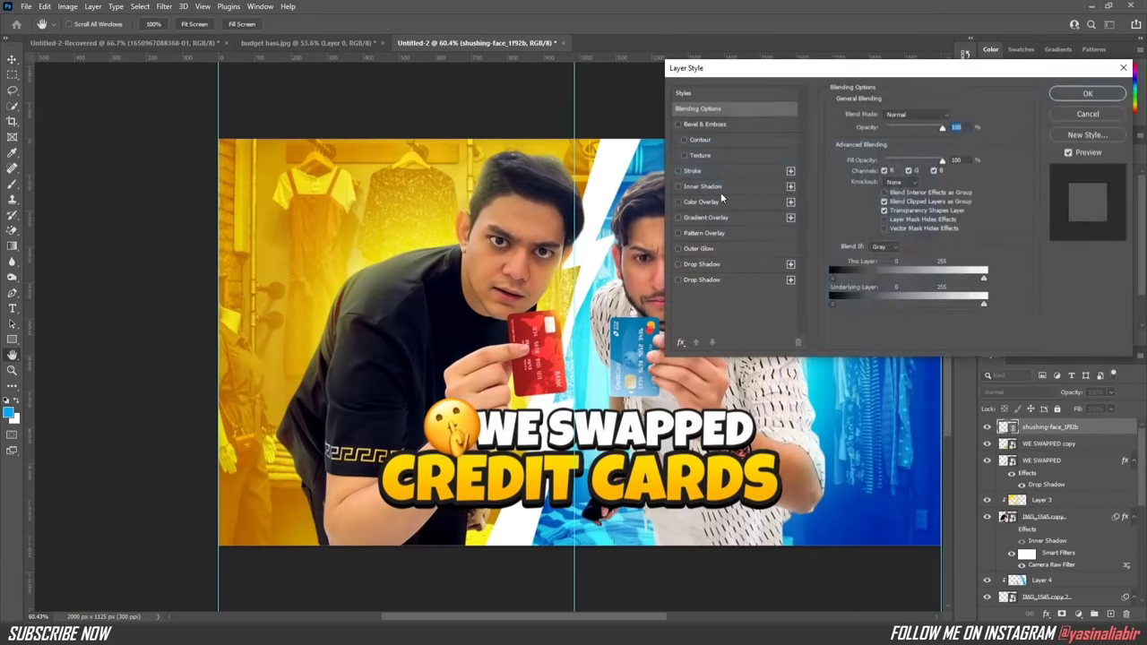
Step: Give the emoji a black Normal drop shadow and move its layer below WE SWAPPED copy
{"action": "double_click", "coordinate": [1087, 427]}
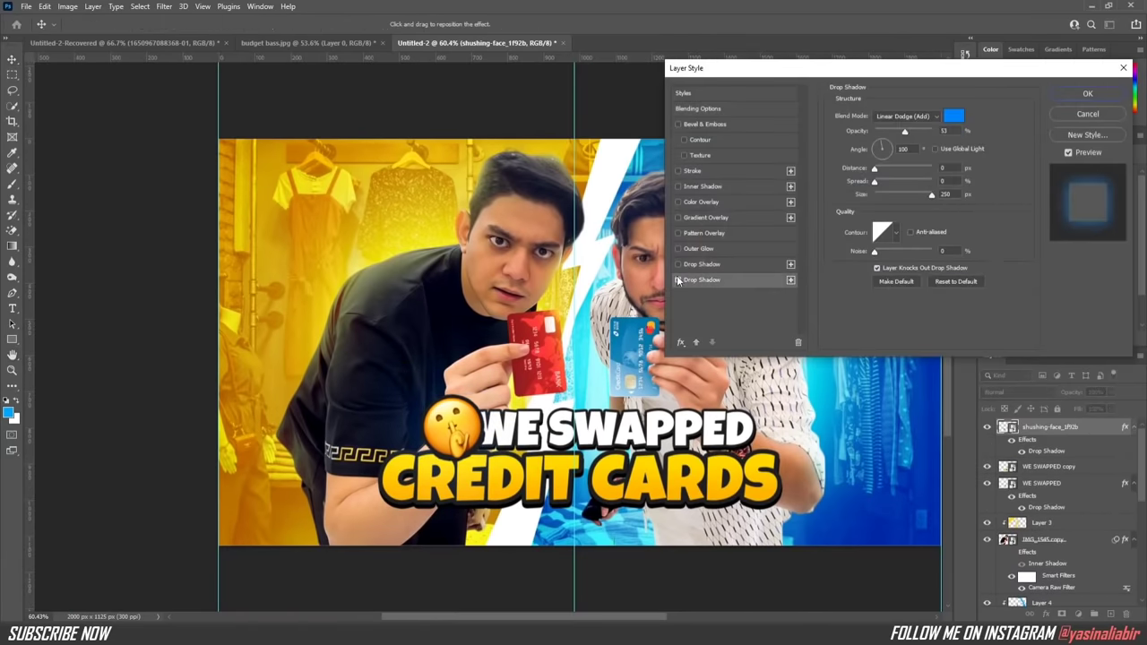
{"action": "left_click", "coordinate": [907, 115]}
{"action": "left_click", "coordinate": [896, 123]}
{"action": "left_click", "coordinate": [952, 115]}
{"action": "key", "text": "Return"}
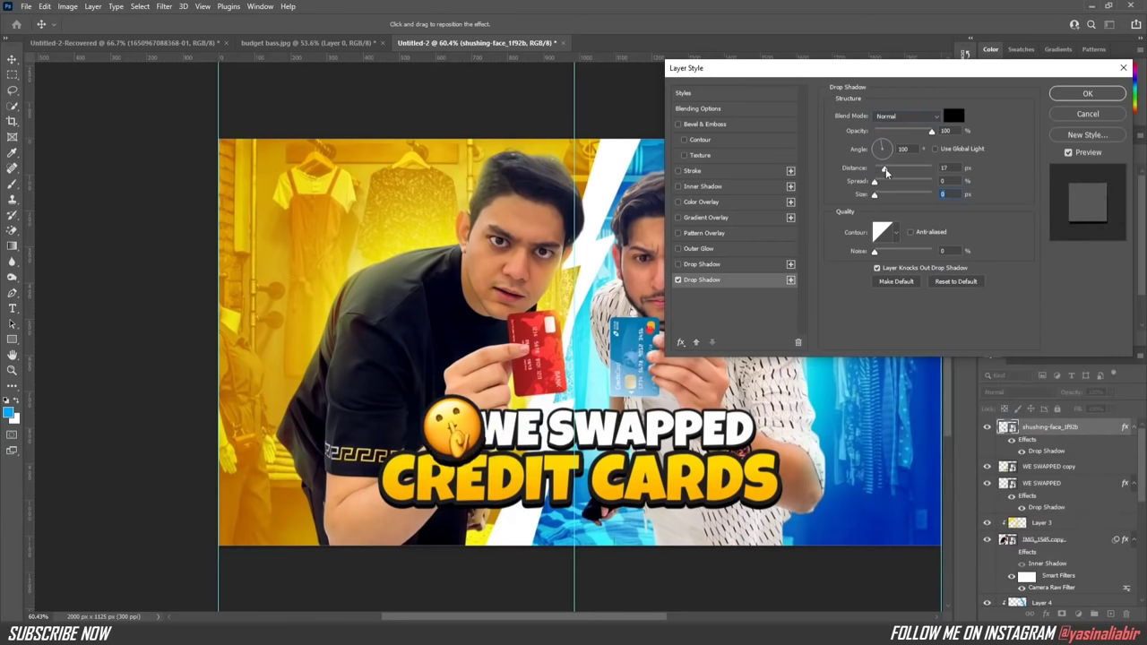
{"action": "left_click", "coordinate": [1087, 93]}
{"action": "left_click_drag", "start_coordinate": [1048, 428], "coordinate": [1081, 460]}
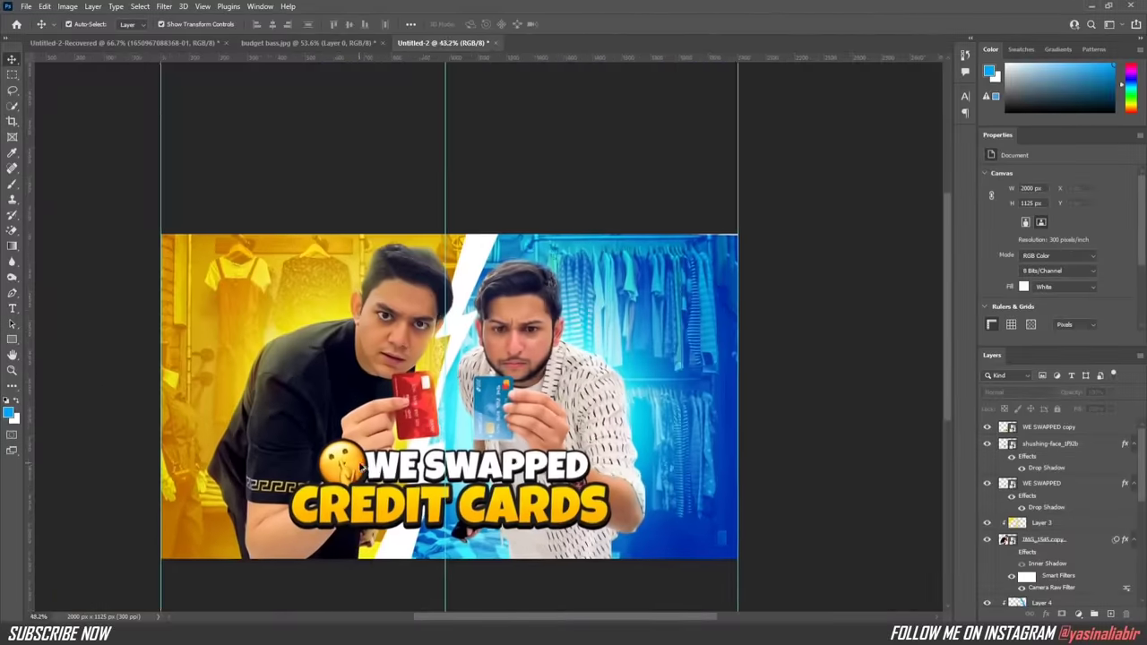
{"action": "left_click", "coordinate": [789, 508]}
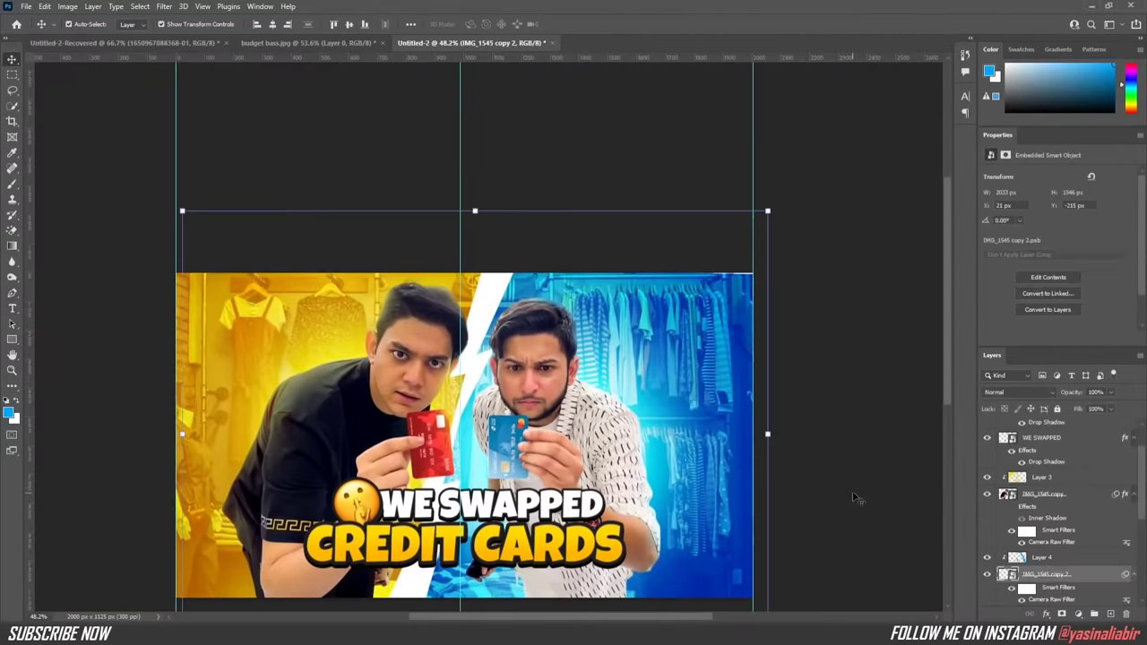
Step: Nudge WE SWAPPED into place and convert it with the emoji into one smart object
{"action": "left_click", "coordinate": [465, 509]}
{"action": "scroll", "coordinate": [465, 508], "scroll_direction": "up", "scroll_amount": 5}
{"action": "key", "text": "ctrl+t"}
{"action": "left_click_drag", "start_coordinate": [521, 498], "coordinate": [541, 502]}
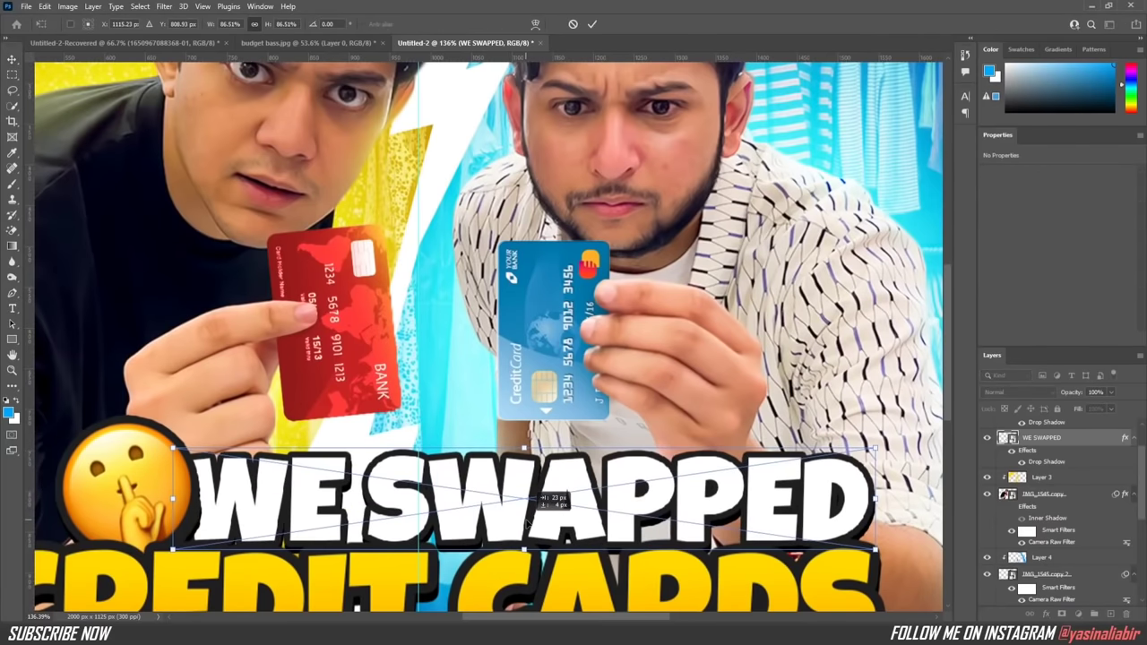
{"action": "scroll", "coordinate": [1058, 466], "scroll_direction": "up", "scroll_amount": 2}
{"action": "right_click", "coordinate": [1066, 443]}
{"action": "left_click", "coordinate": [981, 327]}
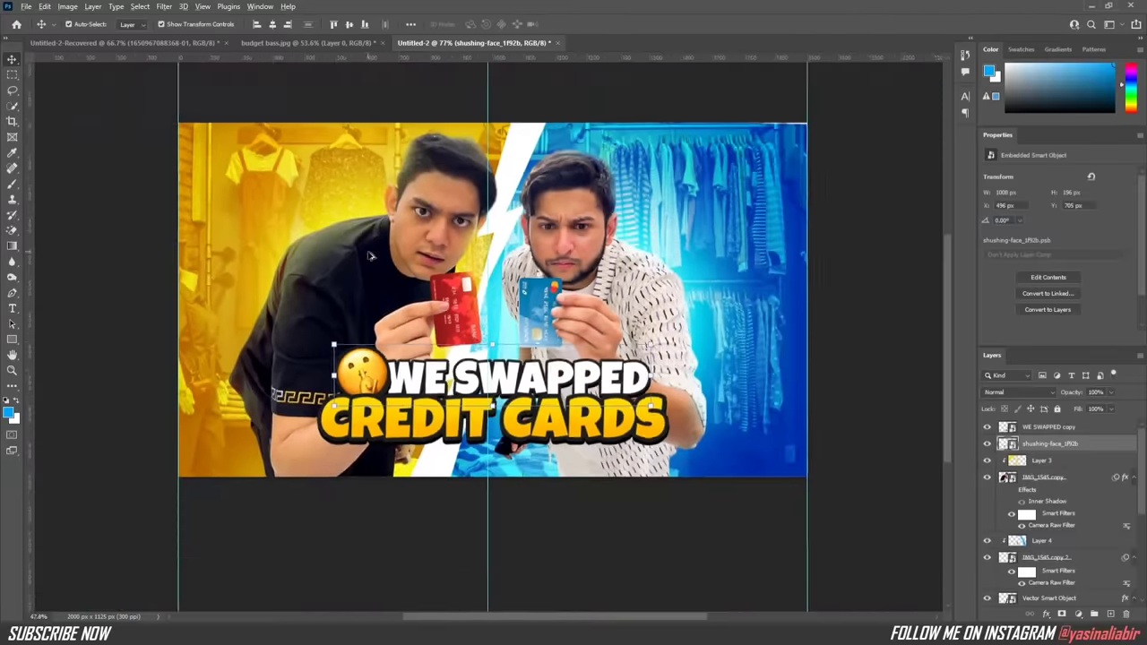
Step: Add WE SWAPPED copy to the selection, then create empty Layer 5 and switch to the Lasso
{"action": "scroll", "coordinate": [507, 342], "scroll_direction": "up", "scroll_amount": 3}
{"action": "left_click", "coordinate": [1031, 428], "text": "ctrl"}
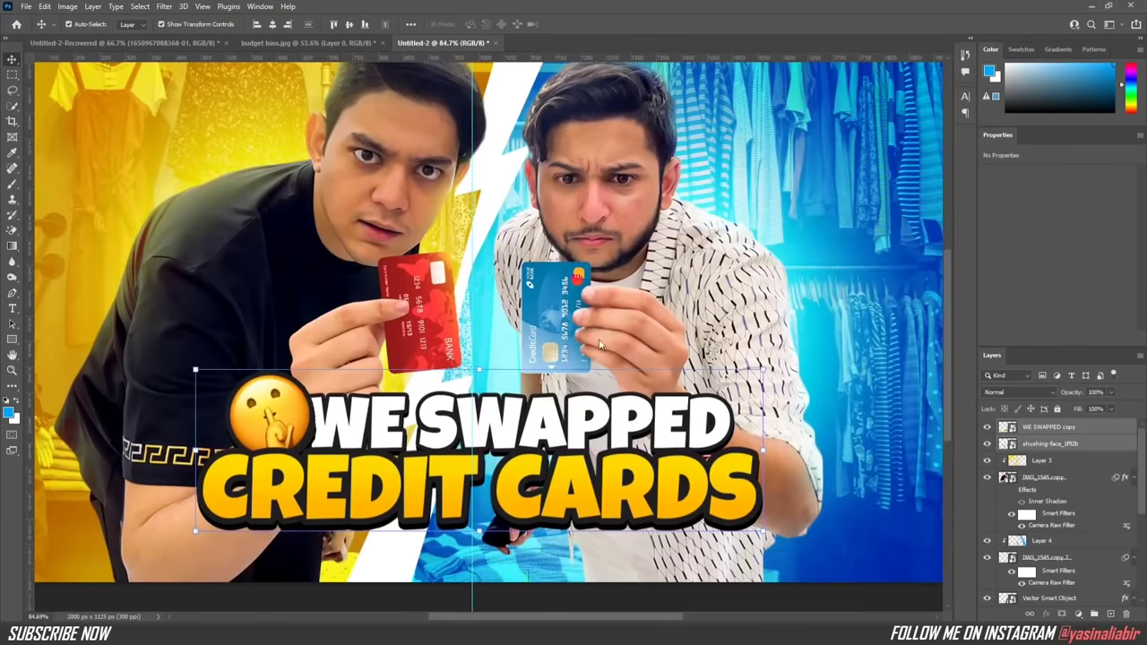
{"action": "scroll", "coordinate": [600, 345], "scroll_direction": "down", "scroll_amount": 4}
{"action": "scroll", "coordinate": [600, 345], "scroll_direction": "up", "scroll_amount": 1}
{"action": "right_click", "coordinate": [1066, 444]}
{"action": "left_click", "coordinate": [1077, 468]}
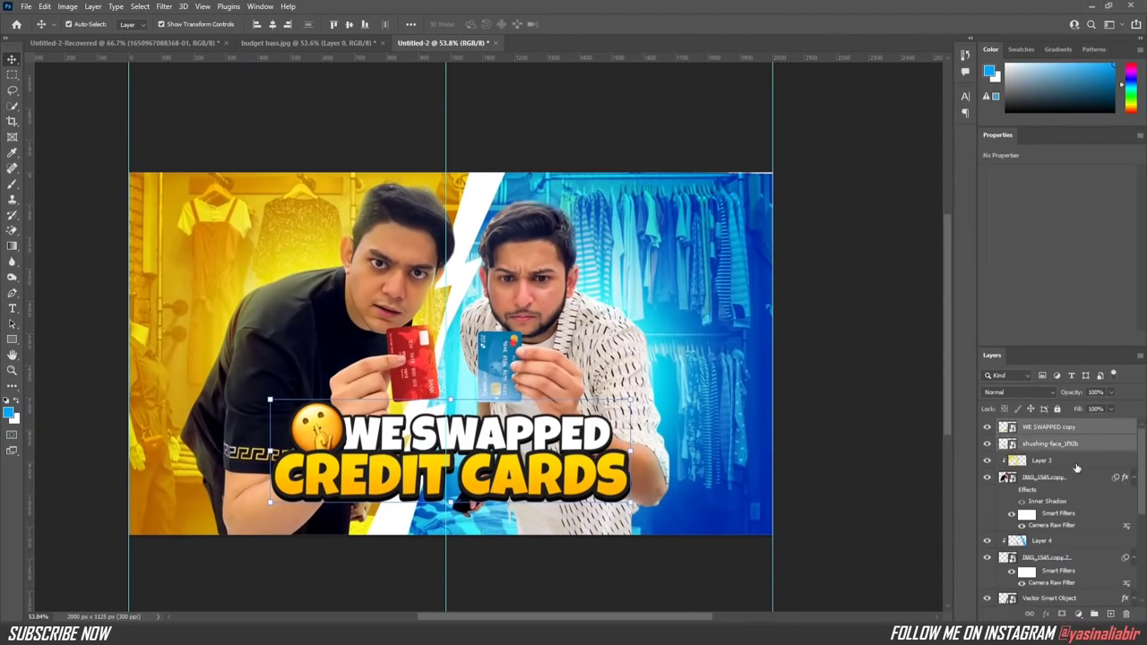
{"action": "key", "text": "ctrl+shift+alt+n"}
{"action": "key", "text": "l"}
{"action": "scroll", "coordinate": [353, 375], "scroll_direction": "up", "scroll_amount": 2}
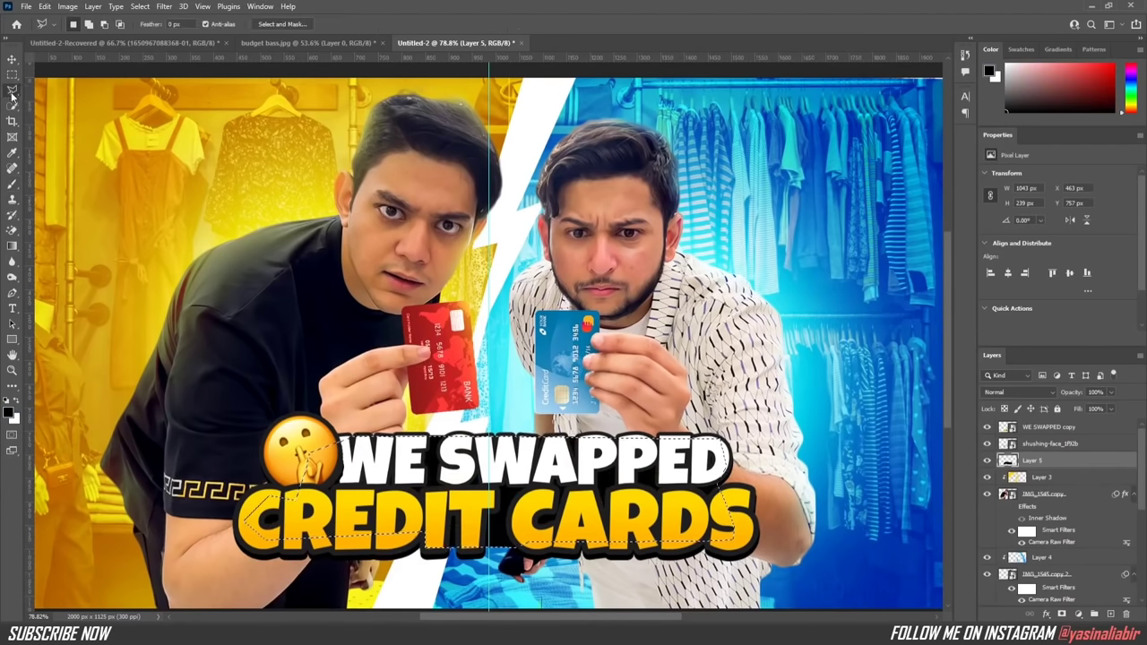
Step: Merge the emoji, Layer 5 and full headline into the 'WE SWAPPED copy' smart object
{"action": "scroll", "coordinate": [277, 224], "scroll_direction": "down", "scroll_amount": 3}
{"action": "key", "text": "v"}
{"action": "key", "text": "ctrl+z"}
{"action": "key", "text": "ctrl+z"}
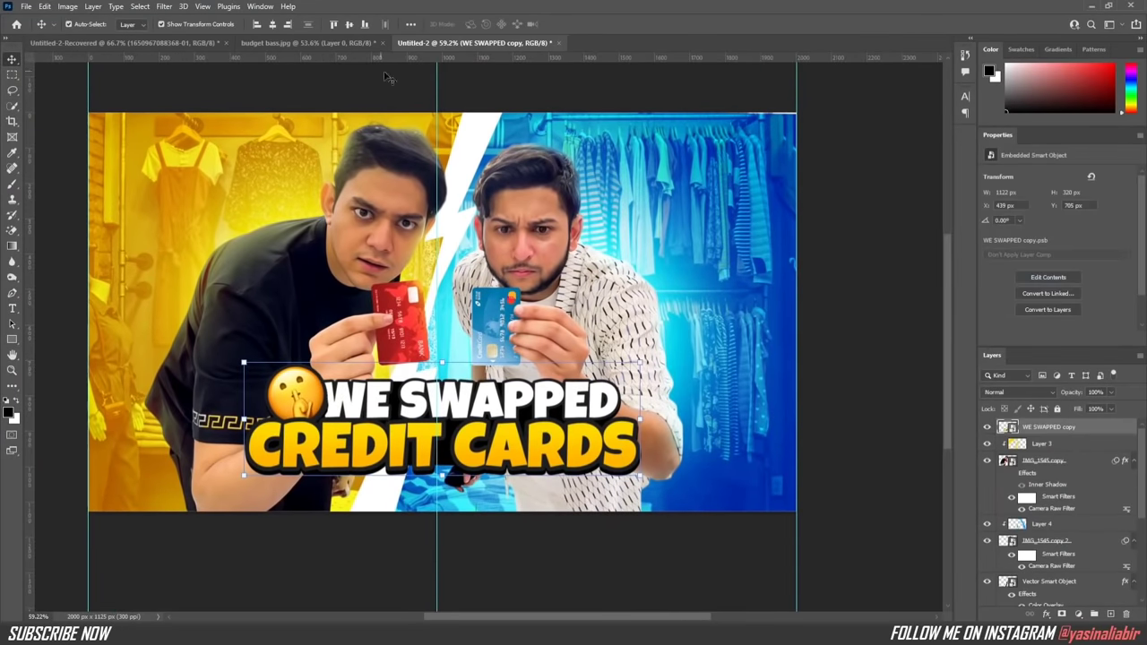
Step: Bend the title with a slight warp and scale it up to about 107%
{"action": "left_click", "coordinate": [535, 24]}
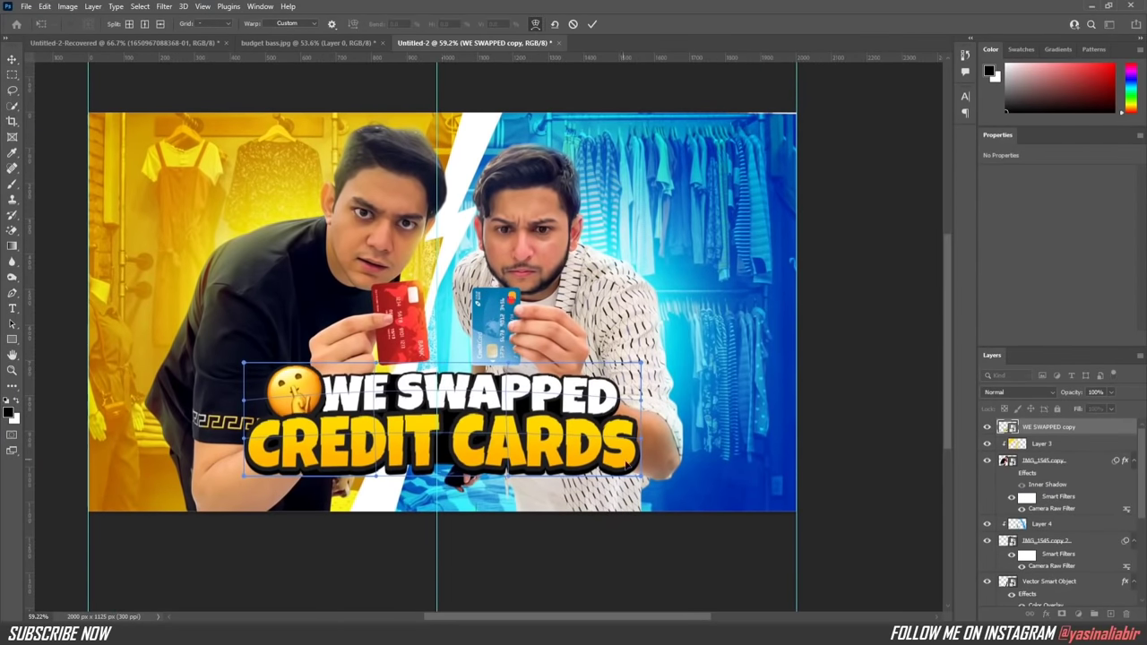
{"action": "left_click_drag", "start_coordinate": [627, 463], "coordinate": [640, 443]}
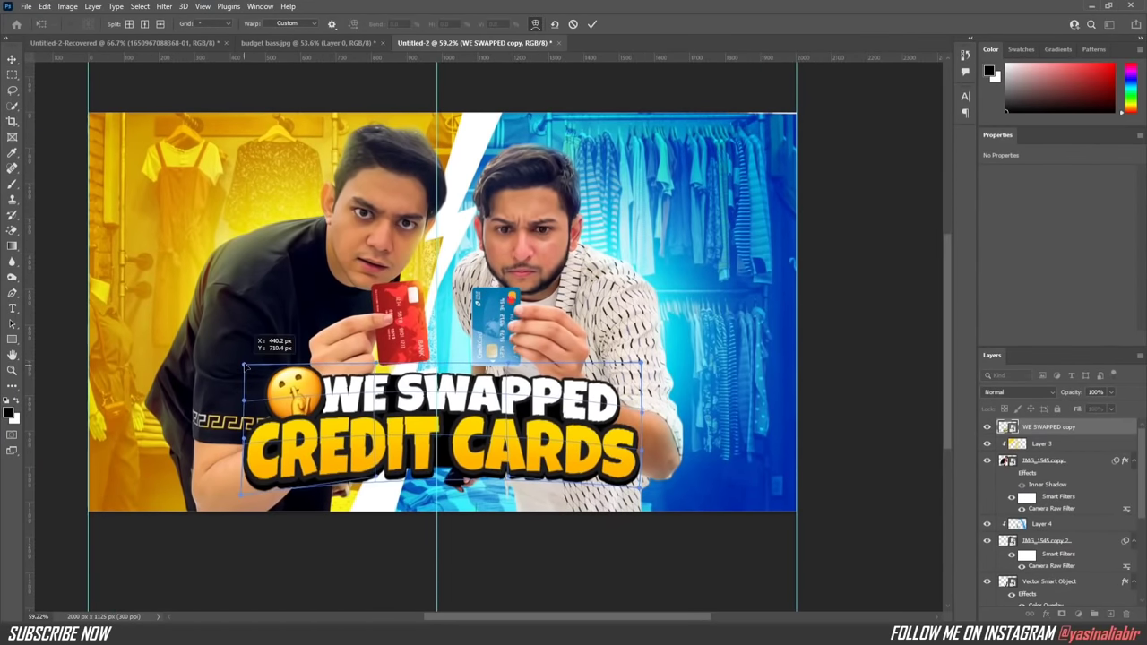
{"action": "left_click", "coordinate": [591, 25]}
{"action": "key", "text": "ctrl+t"}
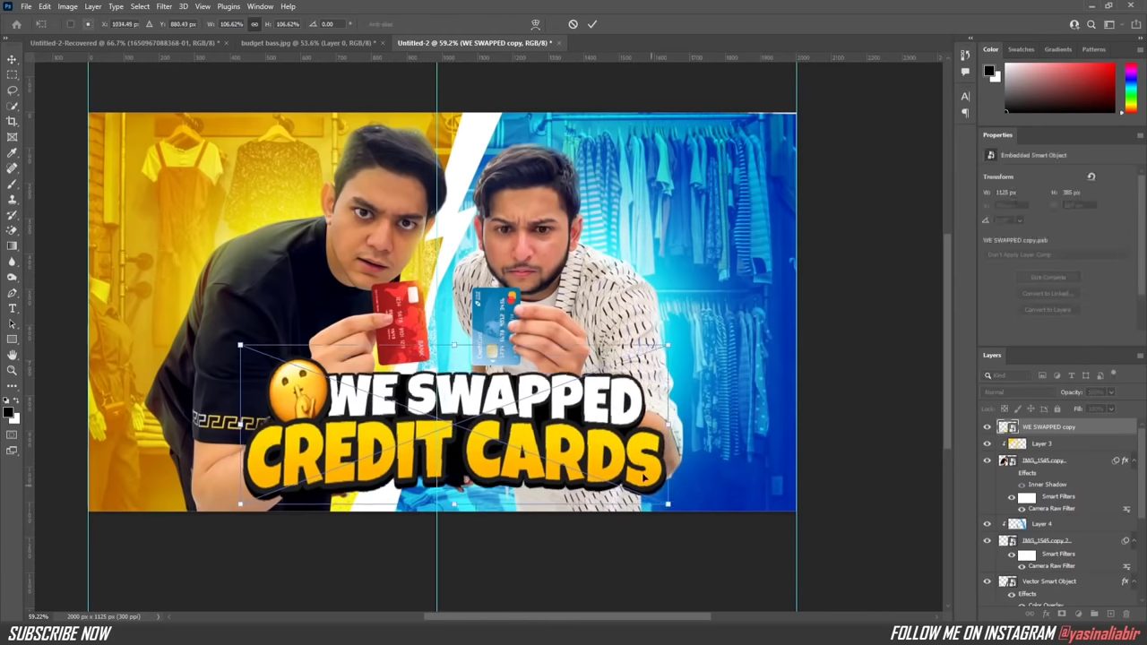
{"action": "left_click_drag", "start_coordinate": [618, 434], "coordinate": [631, 448]}
{"action": "left_click", "coordinate": [590, 25]}
Step: Fit the whole thumbnail in view and apply a second warp to the title
{"action": "key", "text": "ctrl+0"}
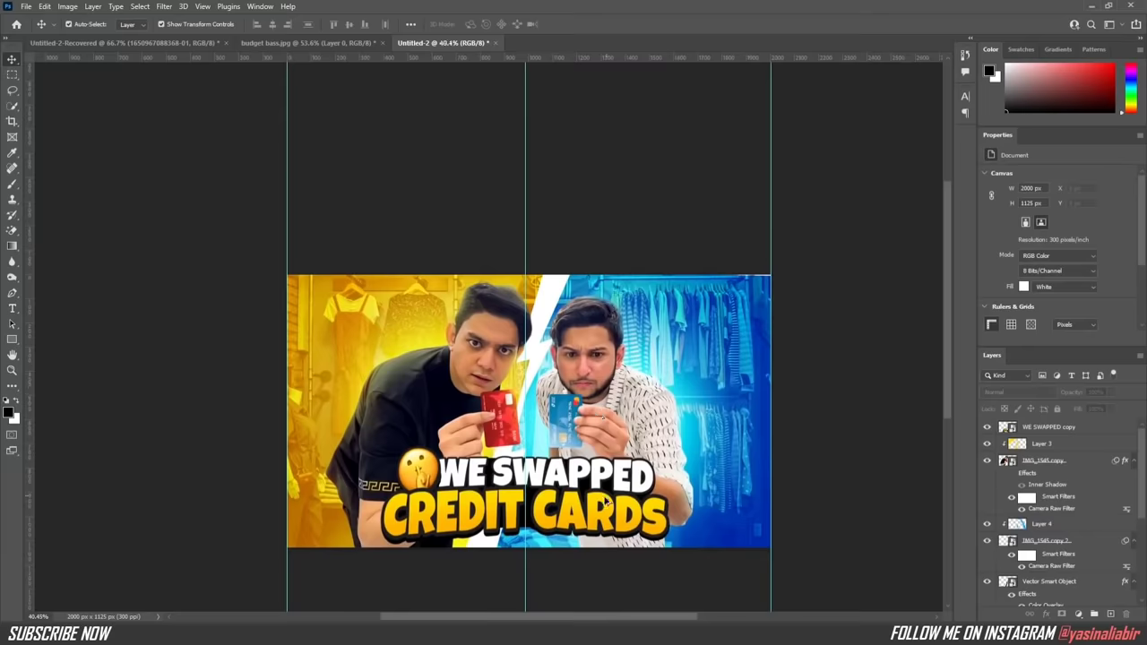
{"action": "key", "text": "ctrl+alt+w"}
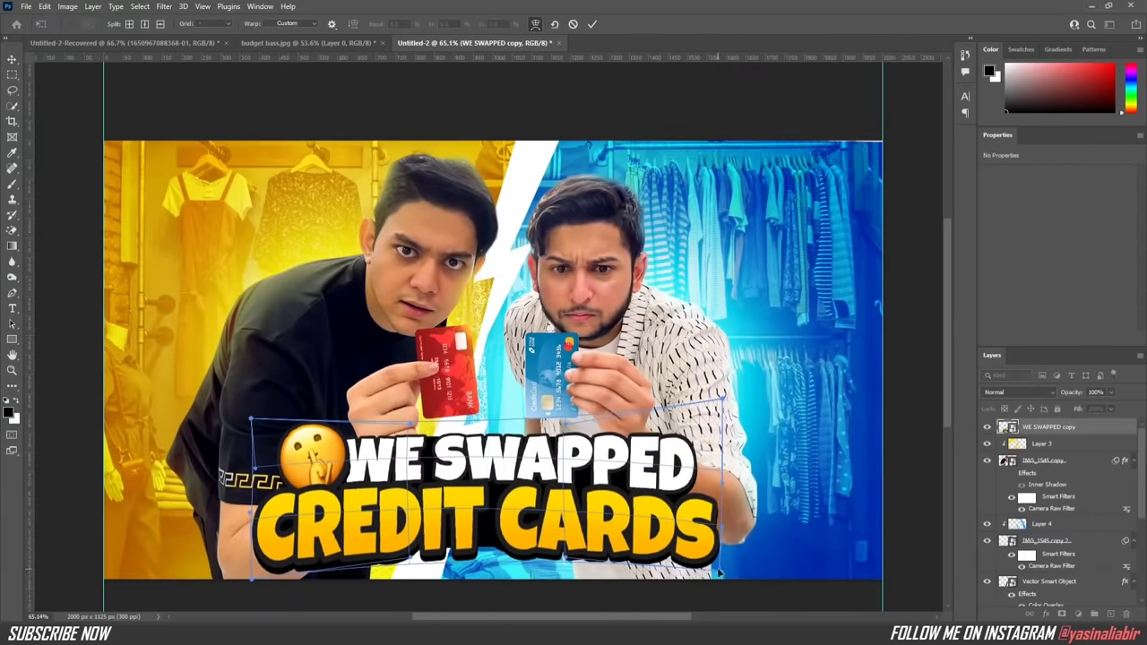
{"action": "key", "text": "Return"}
{"action": "key", "text": "ctrl+0"}
Step: Clip an Exposure adjustment at -0.90 to the title, then duplicate it at +0.28
{"action": "key", "text": "ctrl+shift+alt+n"}
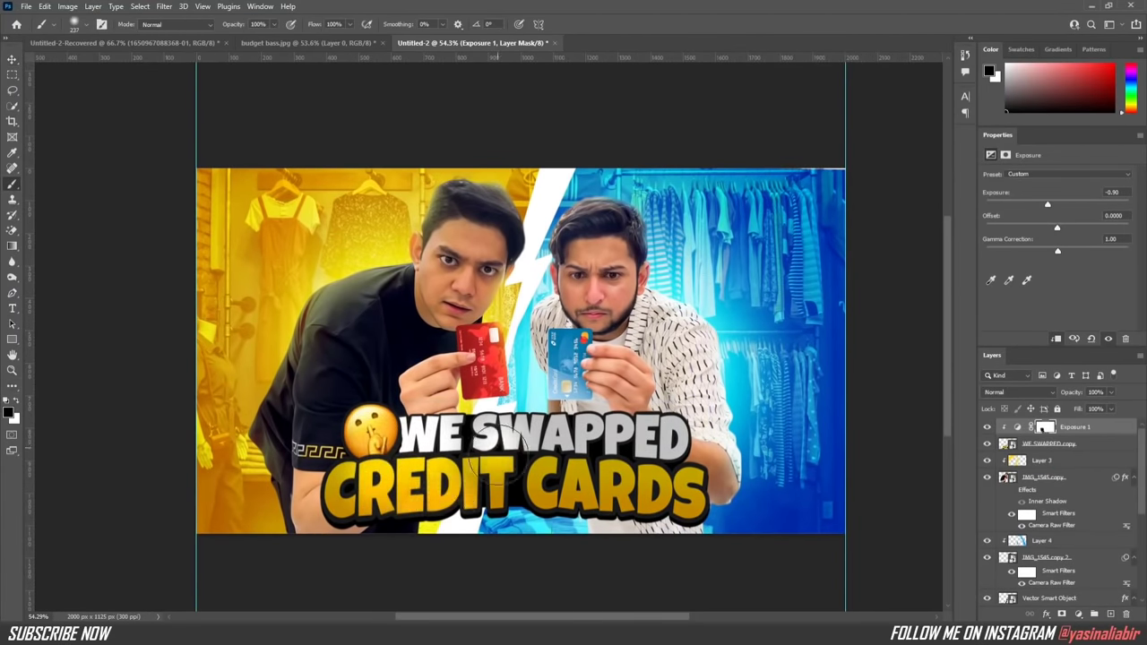
{"action": "scroll", "coordinate": [500, 471], "scroll_direction": "up", "scroll_amount": 1}
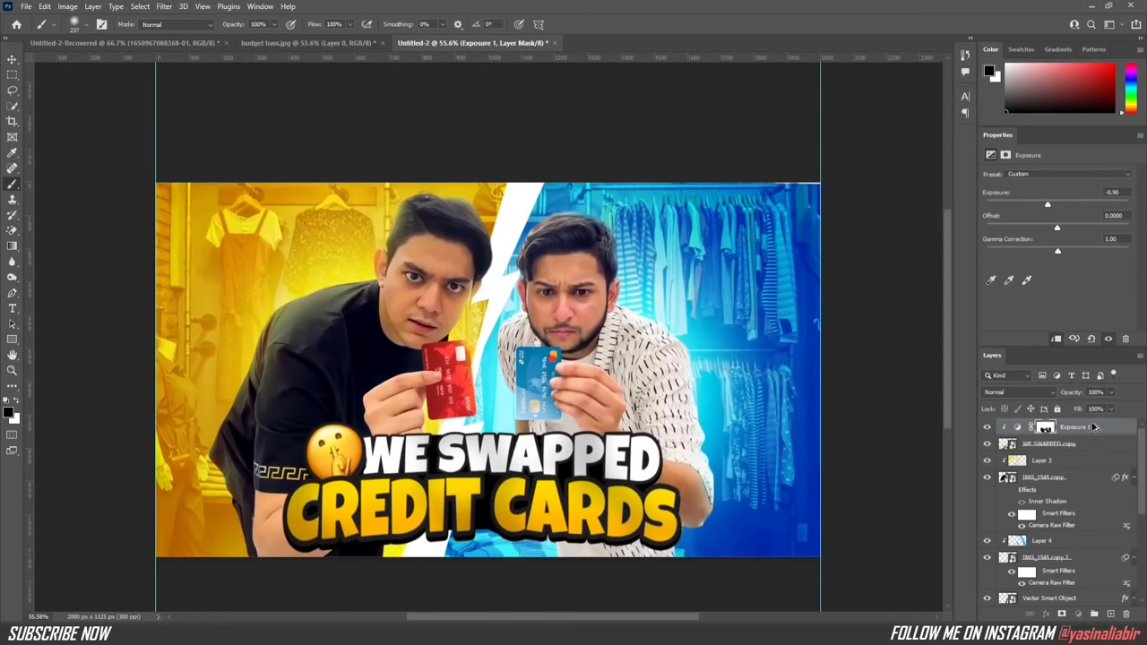
{"action": "key", "text": "ctrl+j"}
{"action": "mouse_move", "coordinate": [1047, 205]}
{"action": "left_mouse_down"}
{"action": "mouse_move", "coordinate": [1072, 213]}
{"action": "mouse_move", "coordinate": [1058, 240]}
{"action": "left_mouse_up"}
{"action": "scroll", "coordinate": [584, 291], "scroll_direction": "down", "scroll_amount": 3}
{"action": "scroll", "coordinate": [546, 304], "scroll_direction": "up", "scroll_amount": 2}
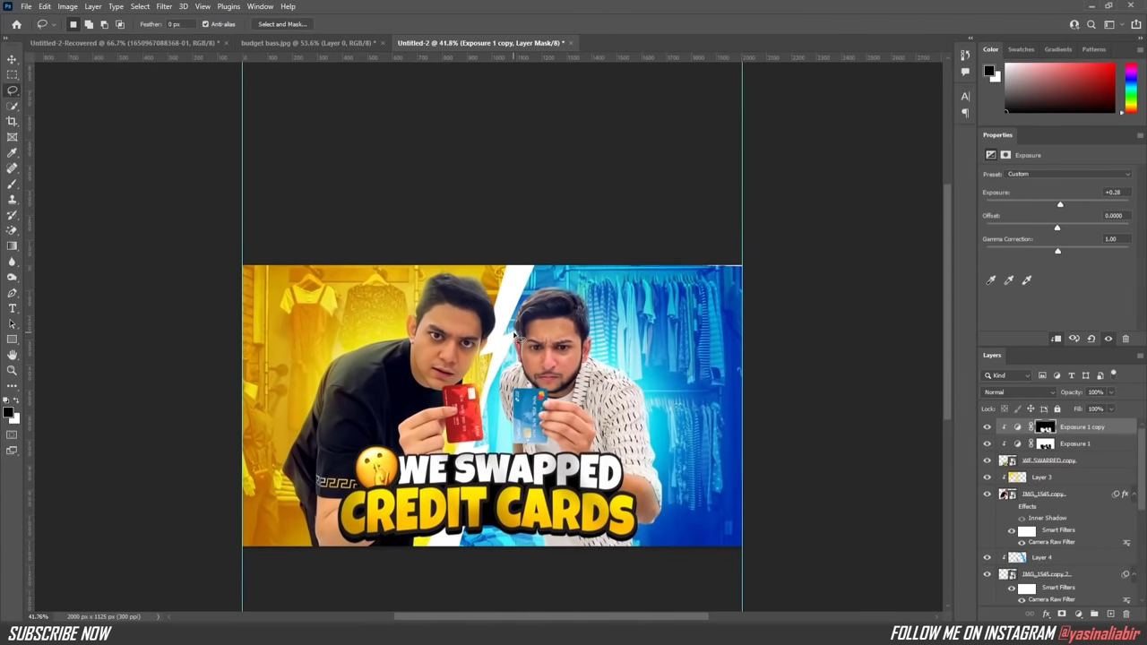
{"action": "scroll", "coordinate": [453, 351], "scroll_direction": "down", "scroll_amount": 2}
{"action": "scroll", "coordinate": [443, 351], "scroll_direction": "down", "scroll_amount": 1}
{"action": "scroll", "coordinate": [502, 351], "scroll_direction": "up", "scroll_amount": 3}
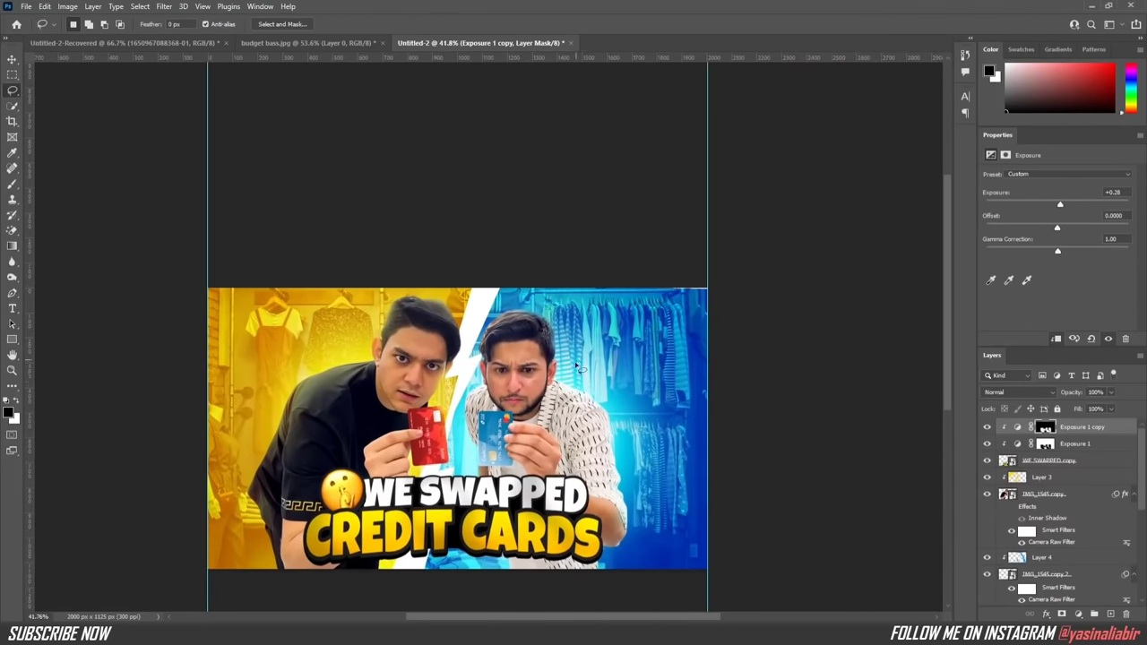
{"action": "scroll", "coordinate": [533, 351], "scroll_direction": "down", "scroll_amount": 1}
Step: Place the money image bottom-left, then duplicate it and enlarge the copy
{"action": "left_click_drag", "start_coordinate": [513, 295], "coordinate": [296, 483]}
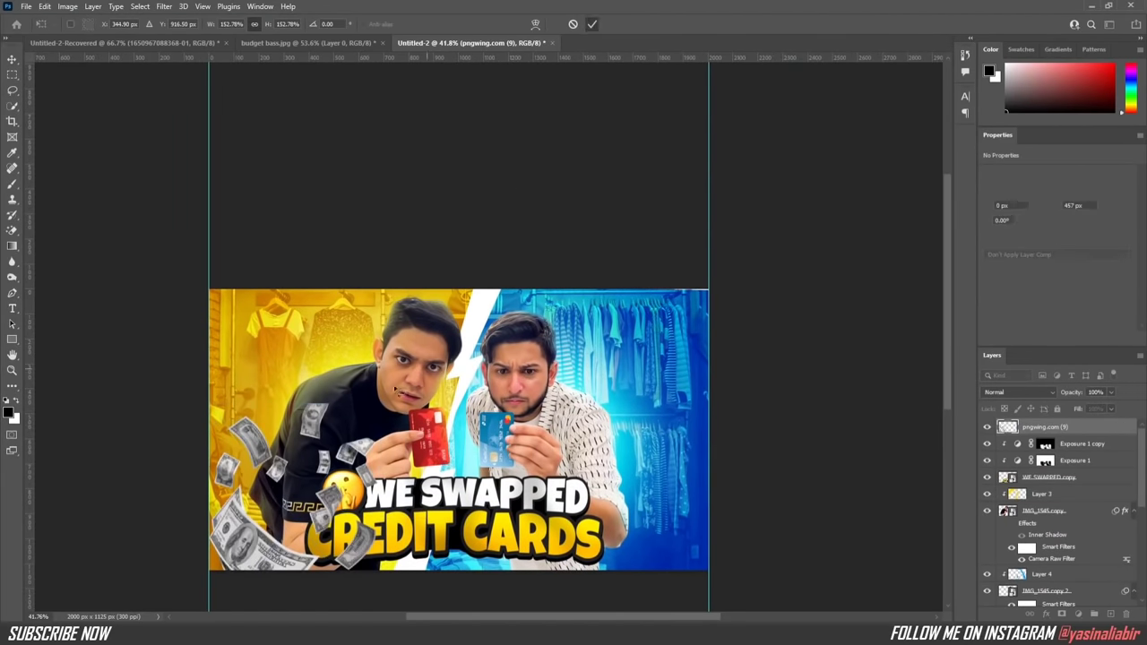
{"action": "key", "text": "Return"}
{"action": "key", "text": "ctrl+j"}
{"action": "key", "text": "ctrl+t"}
{"action": "scroll", "coordinate": [459, 403], "scroll_direction": "down", "scroll_amount": 2}
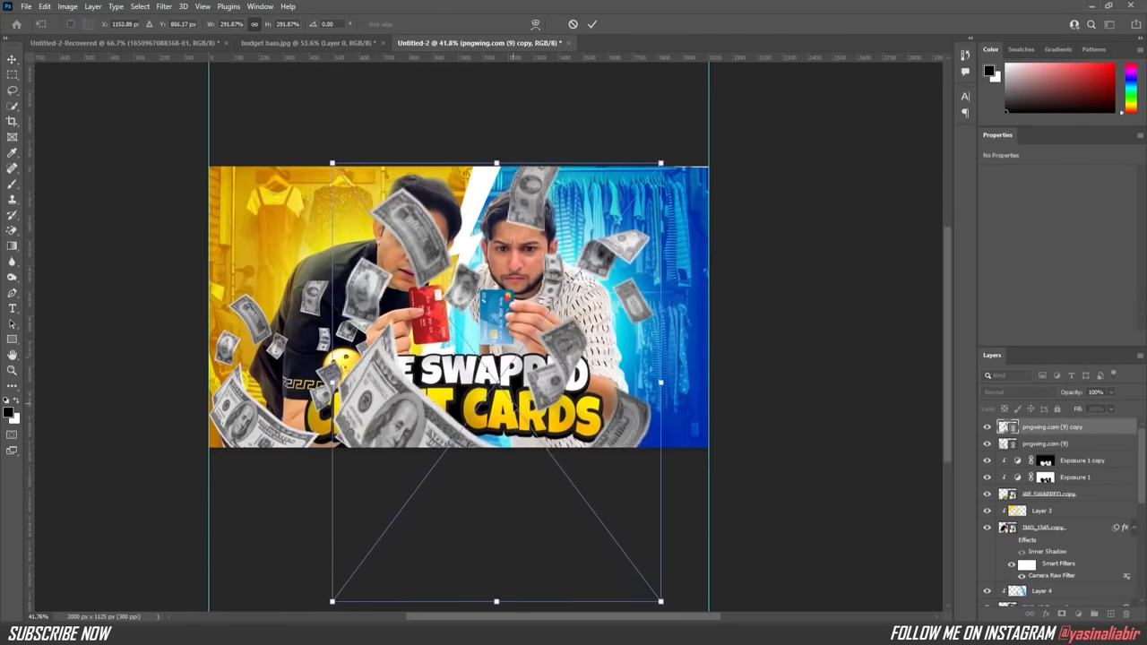
{"action": "mouse_move", "coordinate": [660, 412]}
{"action": "left_mouse_down"}
{"action": "mouse_move", "coordinate": [663, 378]}
{"action": "mouse_move", "coordinate": [708, 394]}
{"action": "left_mouse_up"}
{"action": "key", "text": "Return"}
{"action": "scroll", "coordinate": [502, 351], "scroll_direction": "up", "scroll_amount": 1}
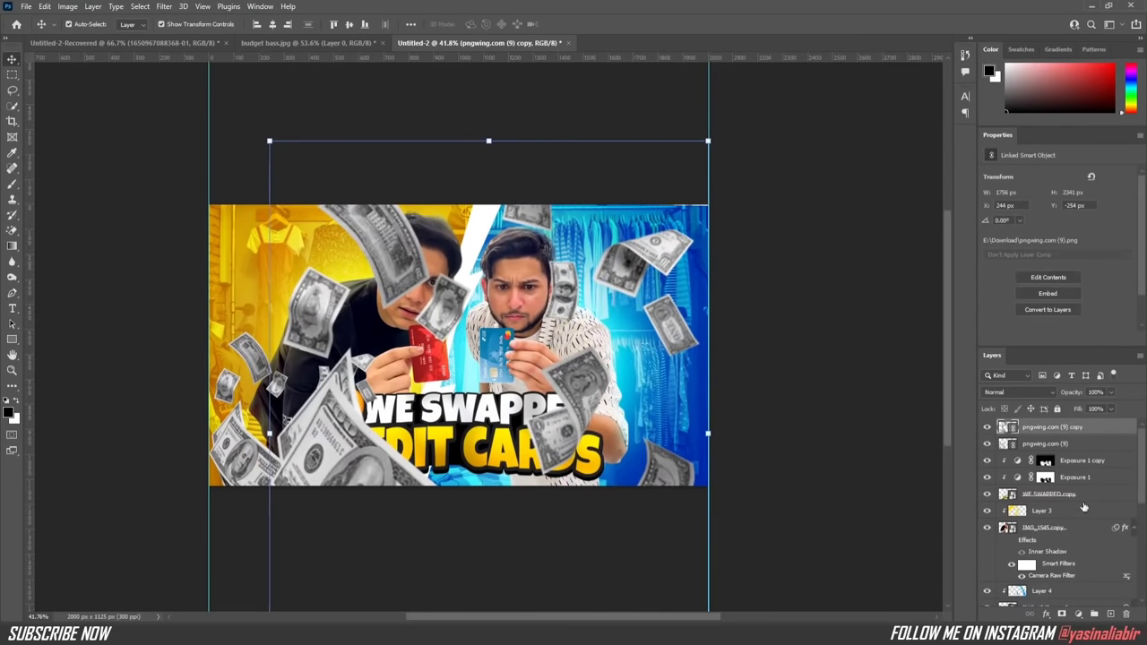
Step: Paint the money mask off the title letters and emoji, and mask pngwing.com (9)
{"action": "left_click", "coordinate": [12, 185]}
{"action": "scroll", "coordinate": [314, 385], "scroll_direction": "up", "scroll_amount": 1}
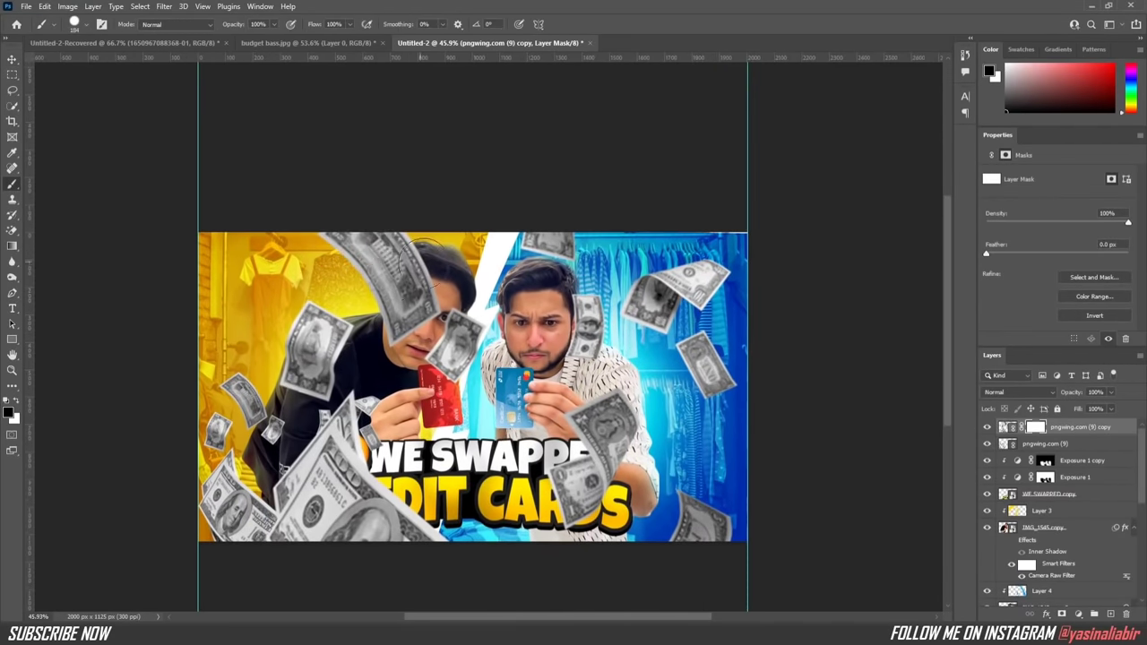
{"action": "left_click_drag", "start_coordinate": [638, 475], "coordinate": [583, 439]}
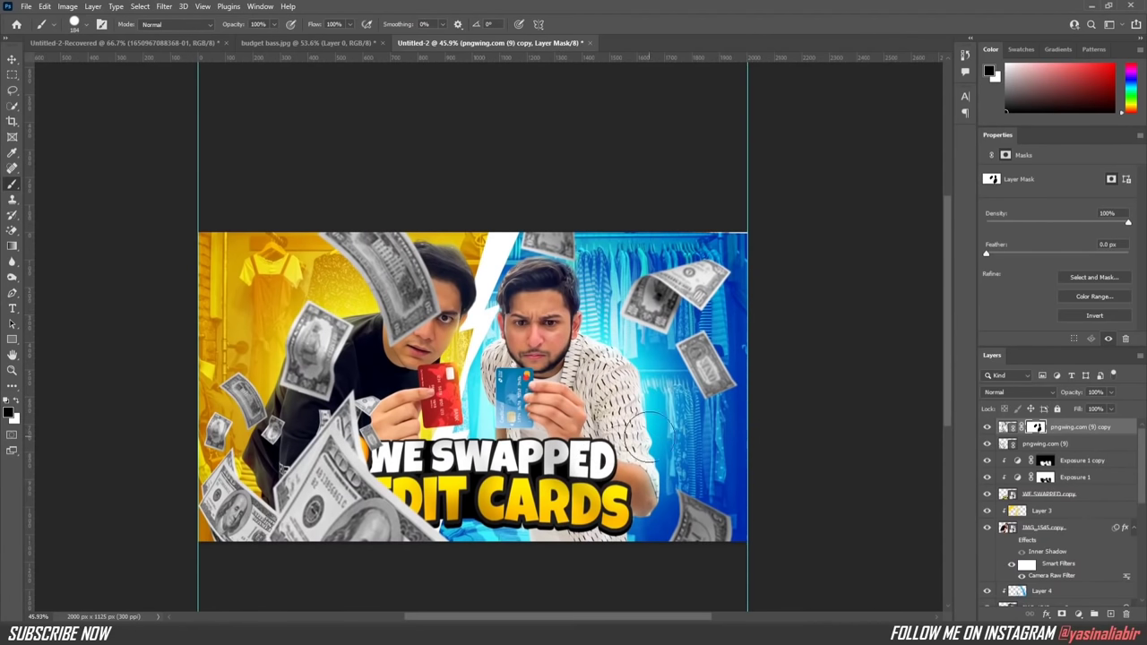
{"action": "key", "text": "ctrl+z"}
{"action": "mouse_move", "coordinate": [359, 430]}
{"action": "left_mouse_down"}
{"action": "mouse_move", "coordinate": [296, 501]}
{"action": "mouse_move", "coordinate": [389, 467]}
{"action": "left_mouse_up"}
{"action": "left_click", "coordinate": [1073, 444]}
{"action": "left_click", "coordinate": [1062, 614]}
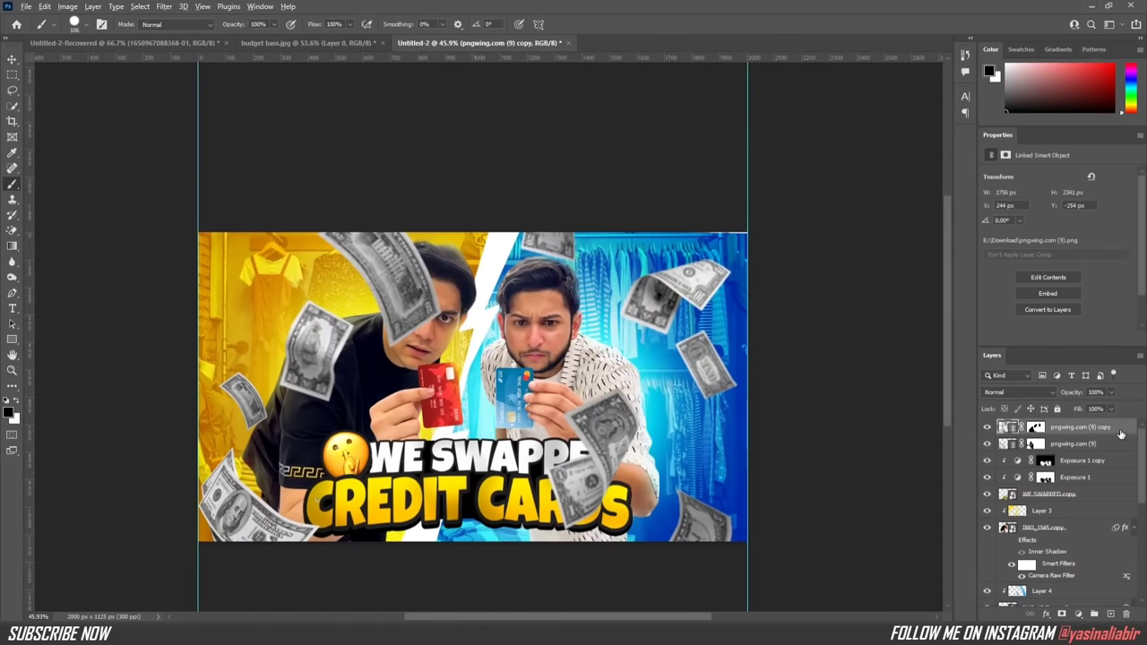
Step: Duplicate the money lower in the stack as copy 2 and shrink it
{"action": "left_click_drag", "start_coordinate": [1080, 427], "coordinate": [1080, 587]}
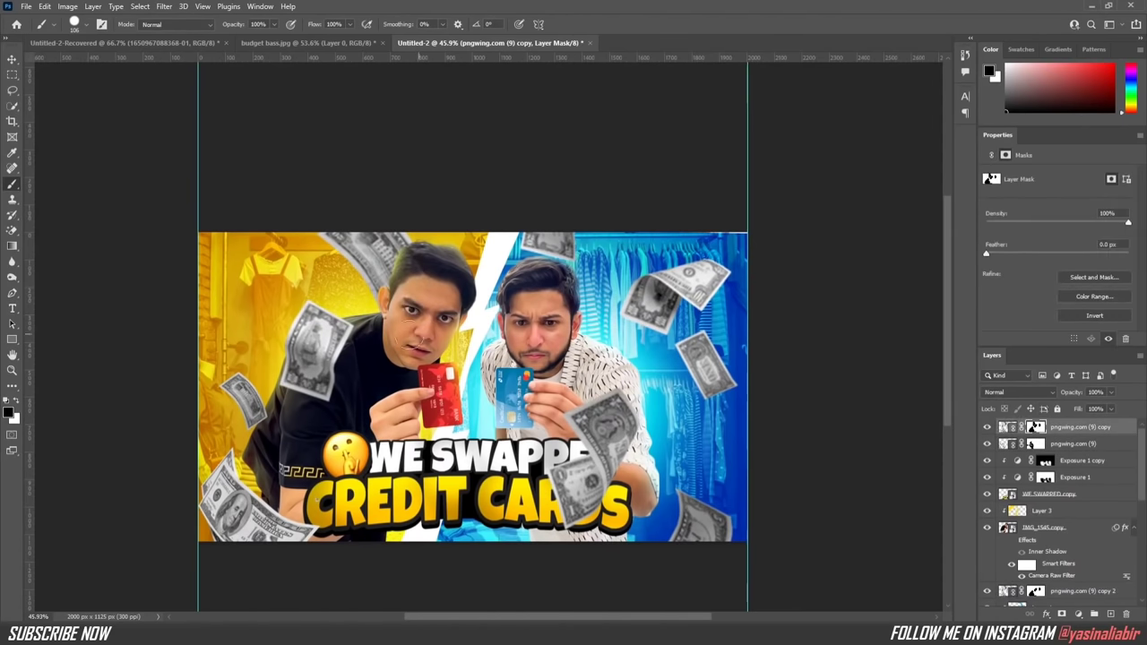
{"action": "left_click", "coordinate": [1075, 590]}
{"action": "key", "text": "ctrl+t"}
{"action": "key", "text": "ctrl+minus"}
{"action": "left_click_drag", "start_coordinate": [635, 524], "coordinate": [562, 428]}
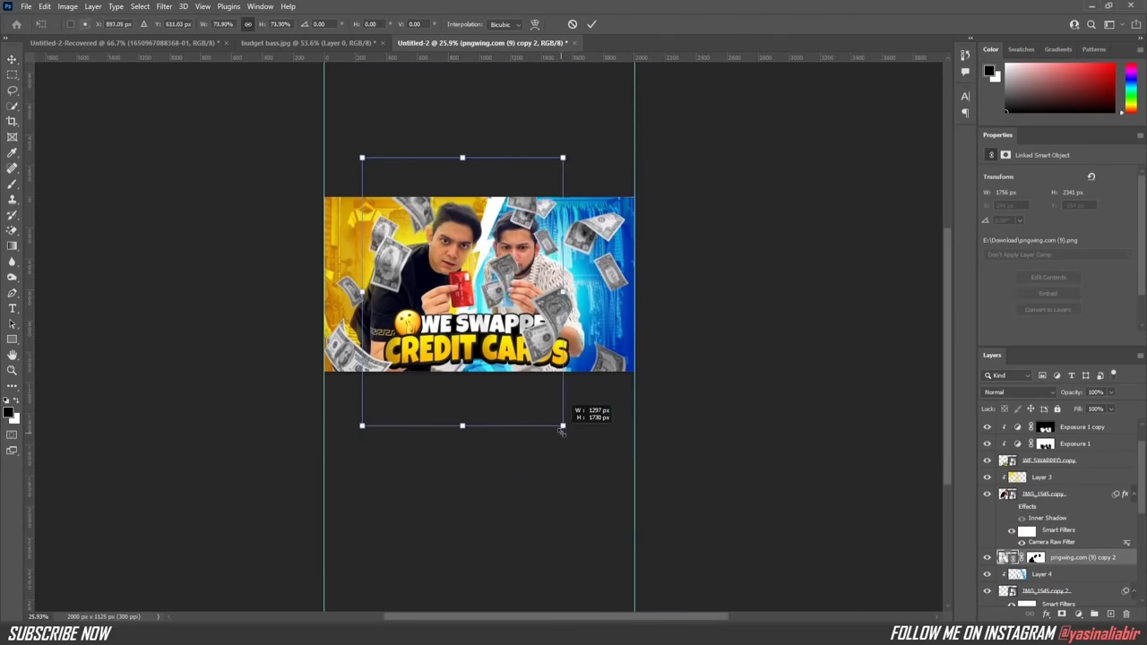
{"action": "left_click", "coordinate": [592, 25]}
{"action": "scroll", "coordinate": [413, 223], "scroll_direction": "up", "scroll_amount": 2}
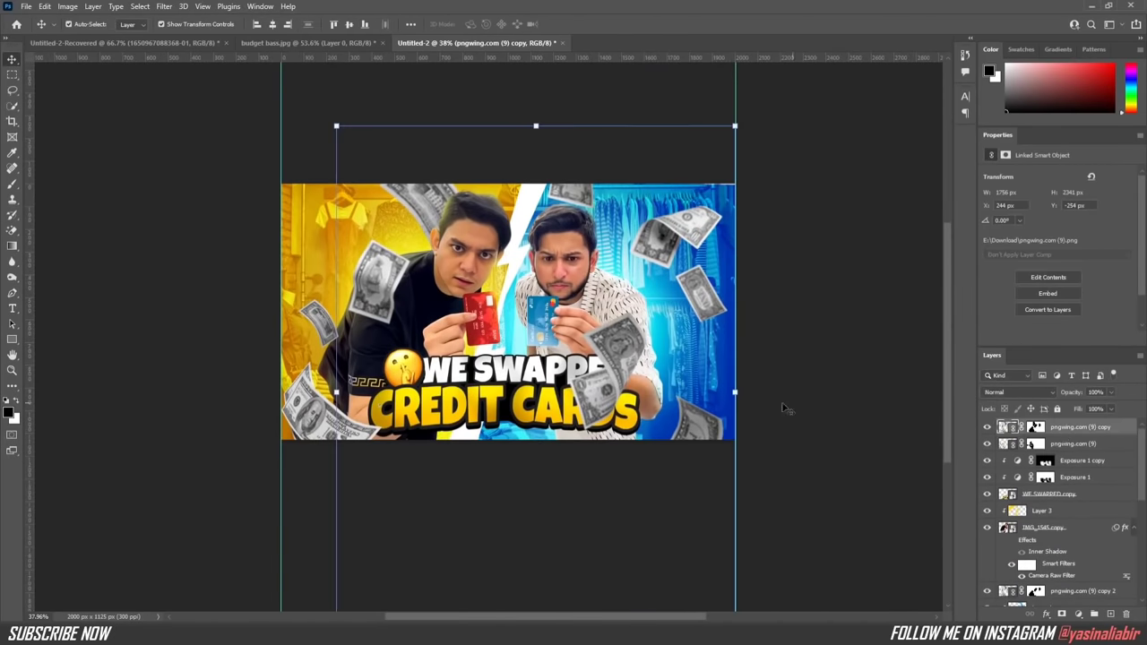
{"action": "scroll", "coordinate": [589, 420], "scroll_direction": "down", "scroll_amount": 2}
Step: Scale copy 2 money to about 73%, place it behind the right man, and mask it
{"action": "left_click", "coordinate": [589, 421]}
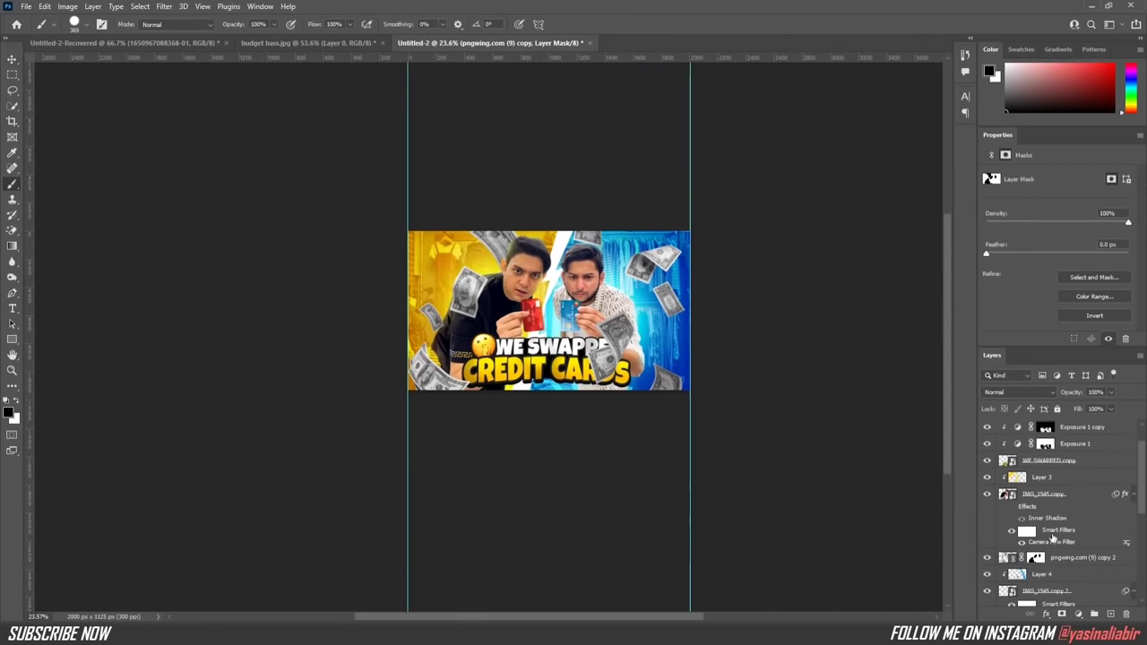
{"action": "key", "text": "ctrl+t"}
{"action": "left_click_drag", "start_coordinate": [689, 525], "coordinate": [622, 435]}
{"action": "scroll", "coordinate": [517, 244], "scroll_direction": "up", "scroll_amount": 2}
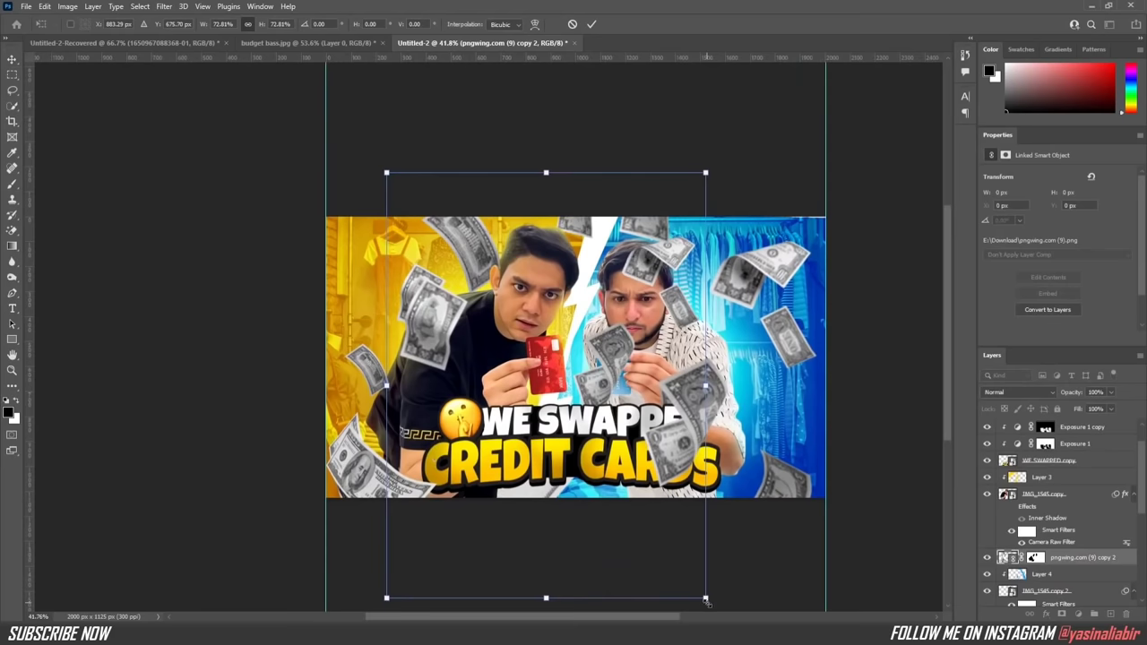
{"action": "left_click_drag", "start_coordinate": [707, 602], "coordinate": [681, 538]}
{"action": "key", "text": "Return"}
{"action": "left_click", "coordinate": [1078, 614]}
{"action": "key", "text": "b"}
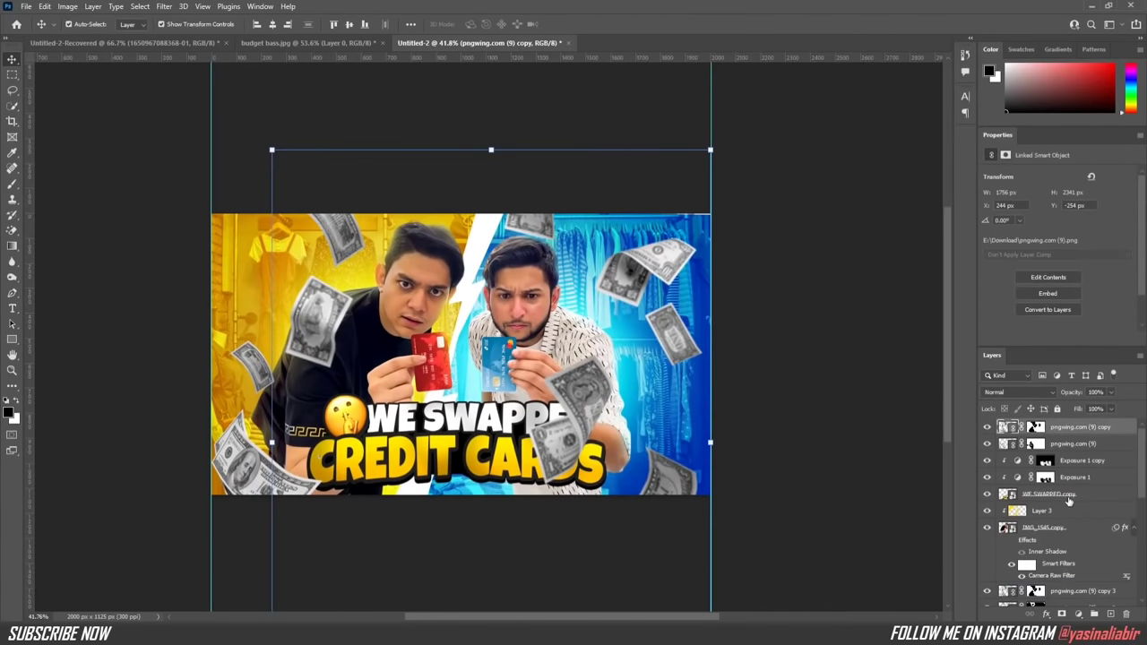
Step: Duplicate the money as copy 3 and move it to a new background spot
{"action": "left_click_drag", "start_coordinate": [1076, 571], "coordinate": [1072, 452]}
{"action": "left_click", "coordinate": [12, 186]}
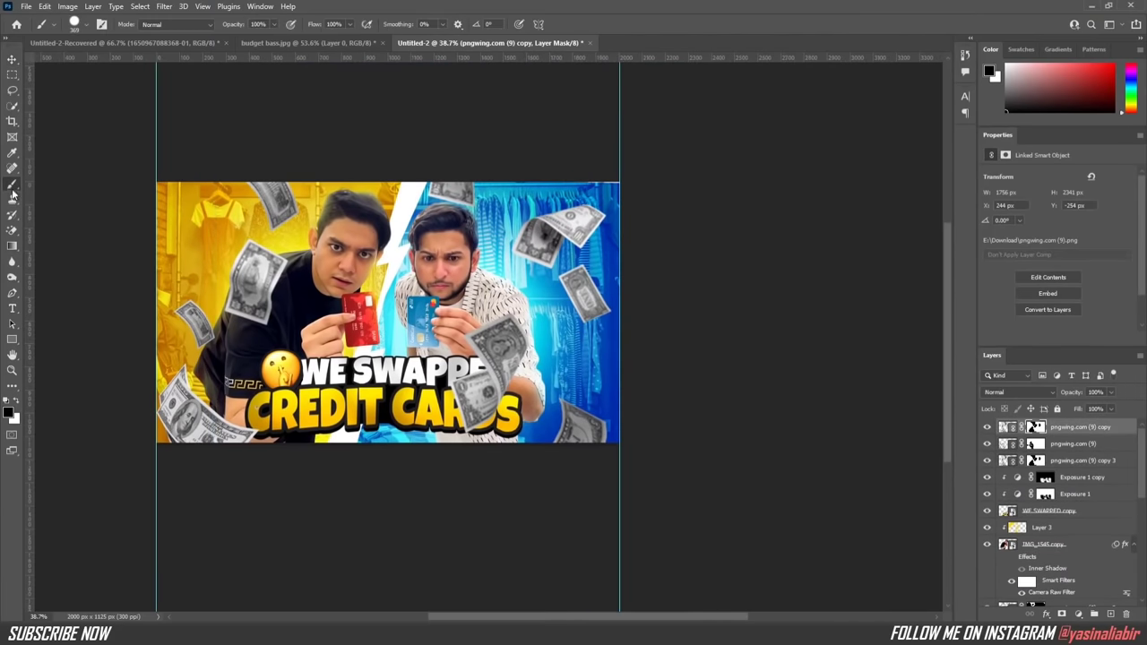
{"action": "left_click", "coordinate": [1035, 445]}
{"action": "left_click", "coordinate": [986, 459]}
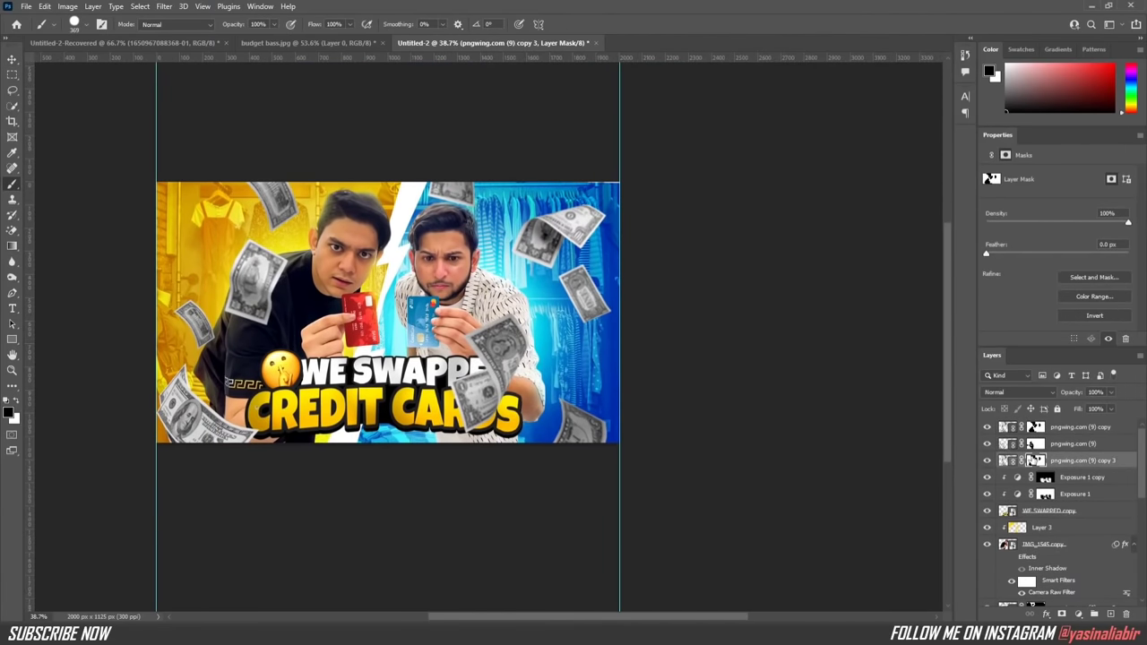
{"action": "left_click", "coordinate": [1034, 427]}
{"action": "left_click", "coordinate": [986, 460]}
{"action": "left_click", "coordinate": [1035, 460]}
{"action": "key", "text": "ctrl+t"}
{"action": "left_click_drag", "start_coordinate": [353, 182], "coordinate": [542, 354]}
{"action": "left_click", "coordinate": [13, 183]}
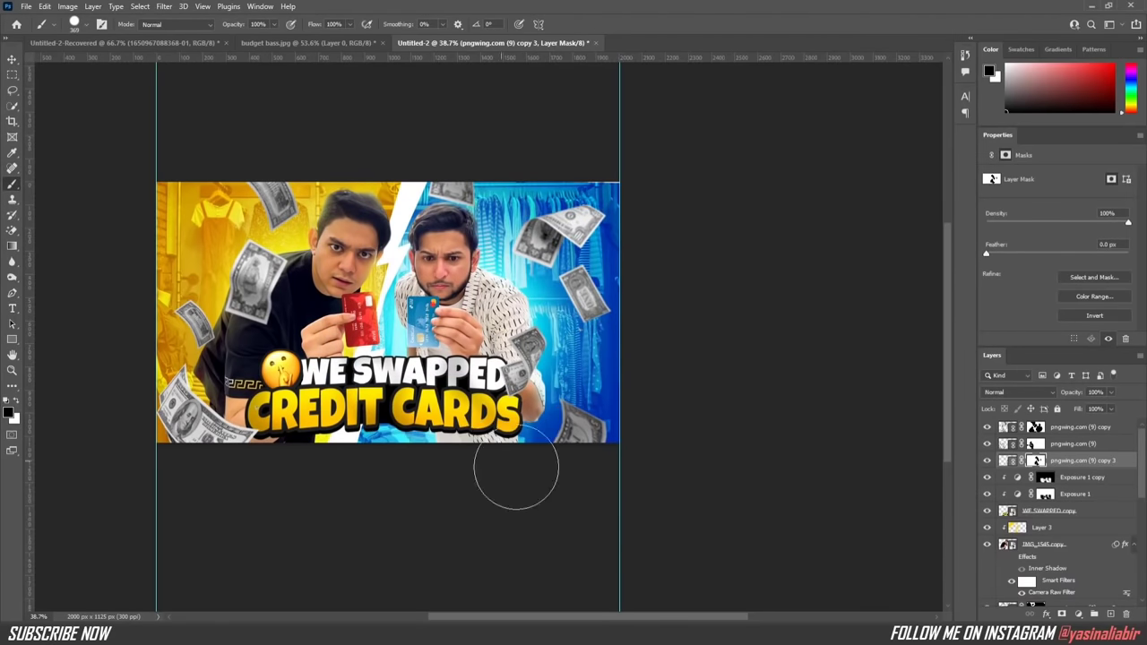
Step: Combine all the money layers into one smart object
{"action": "key", "text": "v"}
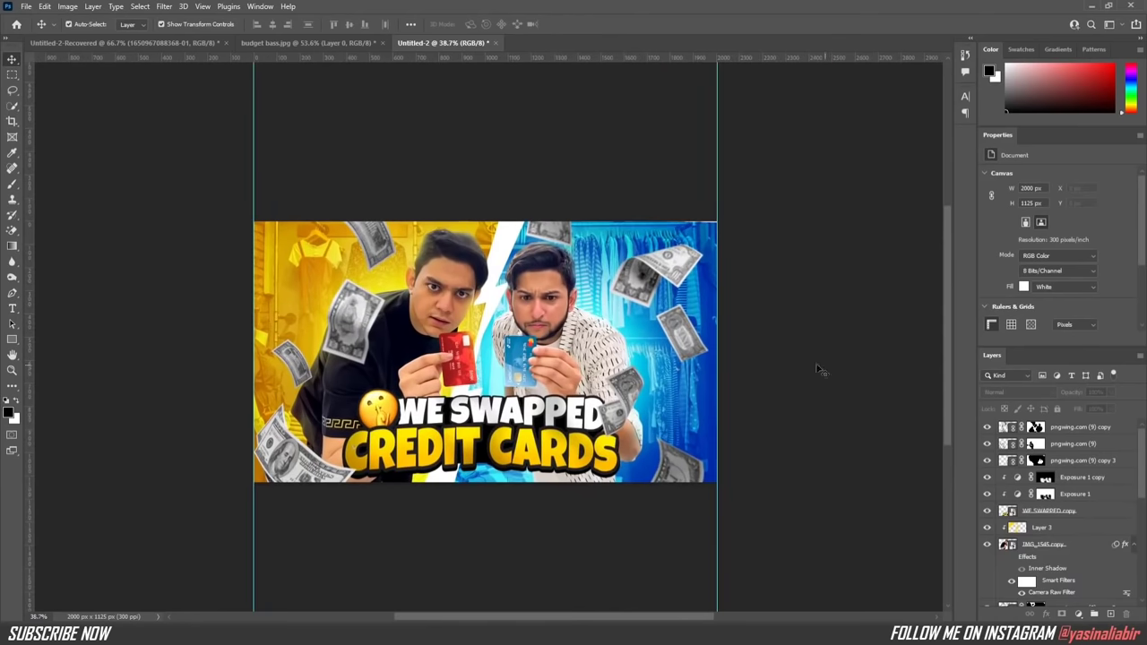
{"action": "left_click", "coordinate": [1079, 427], "text": "shift"}
{"action": "right_click", "coordinate": [1071, 472]}
{"action": "left_click", "coordinate": [985, 269]}
{"action": "left_click", "coordinate": [164, 7]}
Step: Apply a zoom Radial Blur to the money smart object and fine-tune its Amount
{"action": "left_click", "coordinate": [336, 240]}
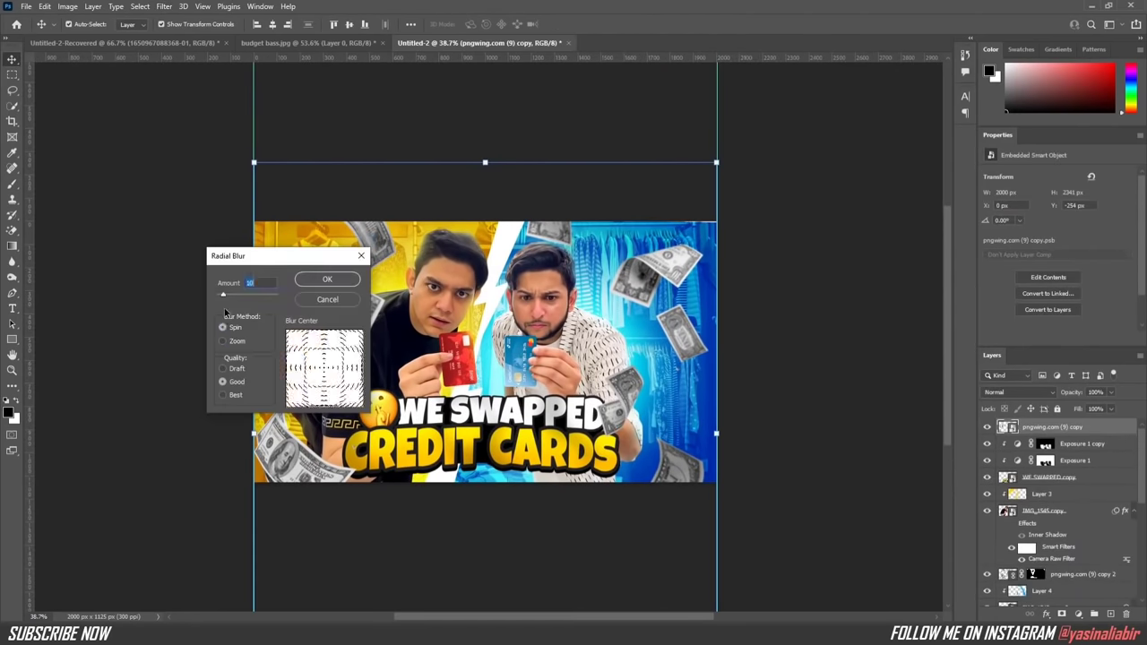
{"action": "left_click", "coordinate": [350, 279]}
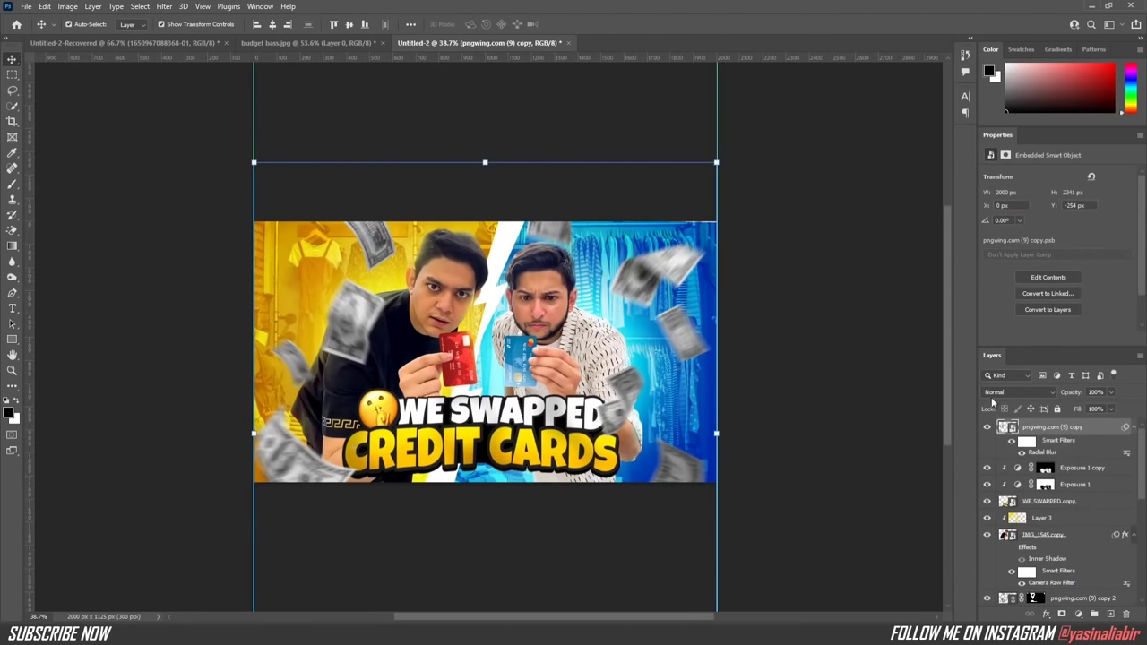
{"action": "double_click", "coordinate": [1042, 452]}
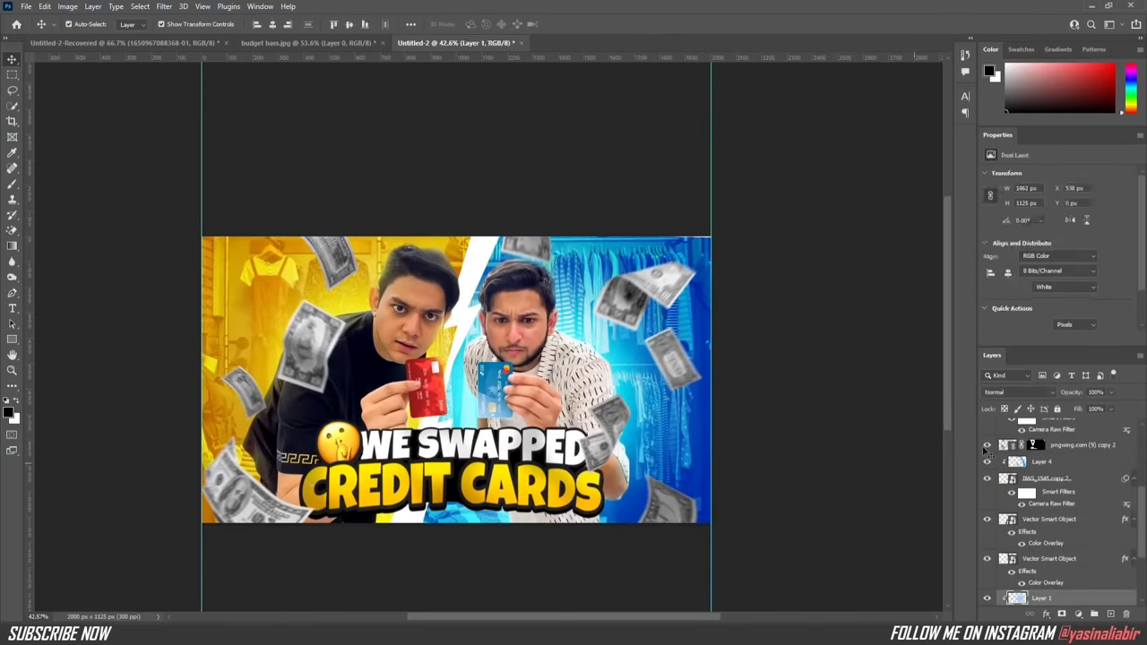
{"action": "right_click", "coordinate": [1088, 426]}
Step: Give the blurred money a Color Dodge inner shadow with adjusted distance, size and opacity
{"action": "key", "text": "Escape"}
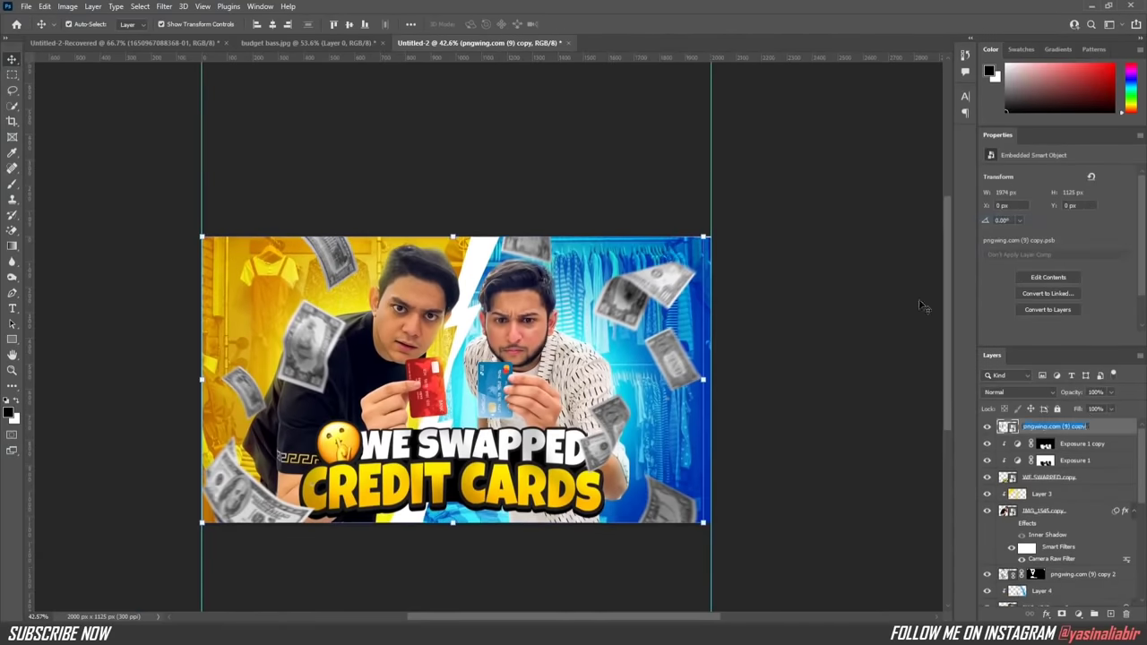
{"action": "double_click", "coordinate": [1047, 450]}
{"action": "mouse_move", "coordinate": [876, 169]}
{"action": "left_mouse_down"}
{"action": "mouse_move", "coordinate": [879, 195]}
{"action": "mouse_move", "coordinate": [891, 194]}
{"action": "mouse_move", "coordinate": [880, 168]}
{"action": "left_mouse_up"}
{"action": "left_click", "coordinate": [875, 151]}
{"action": "left_click_drag", "start_coordinate": [932, 131], "coordinate": [892, 132]}
{"action": "left_click", "coordinate": [906, 115]}
{"action": "left_click", "coordinate": [905, 224]}
{"action": "left_click_drag", "start_coordinate": [890, 195], "coordinate": [913, 195]}
{"action": "left_click", "coordinate": [1087, 93]}
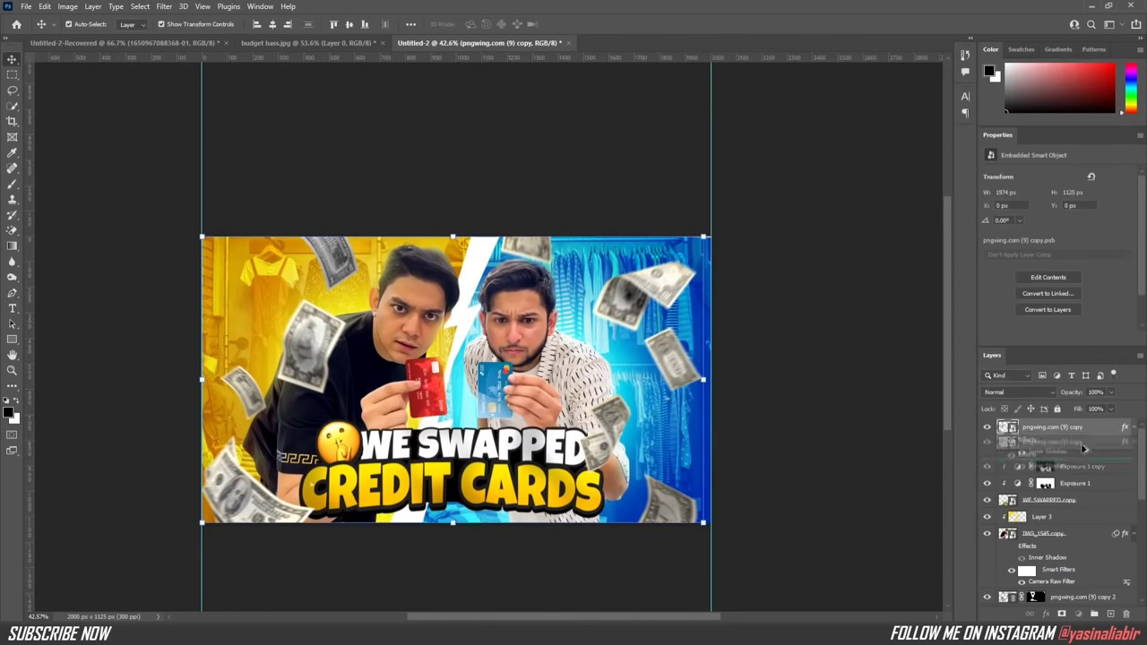
Step: Duplicate the styled money layer and add masks to the top and copy 3 layers
{"action": "left_click_drag", "start_coordinate": [1048, 426], "coordinate": [1053, 486]}
{"action": "left_click", "coordinate": [1049, 427]}
{"action": "left_click", "coordinate": [1061, 614]}
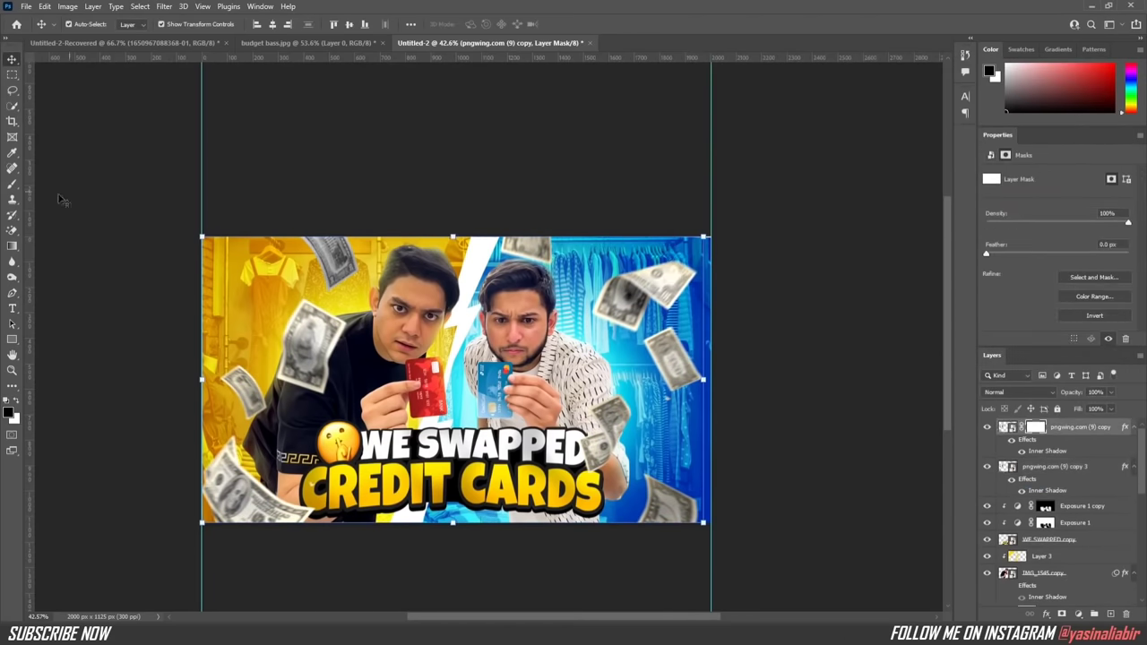
{"action": "key", "text": "b"}
{"action": "left_click", "coordinate": [1075, 467]}
{"action": "left_click", "coordinate": [1062, 614]}
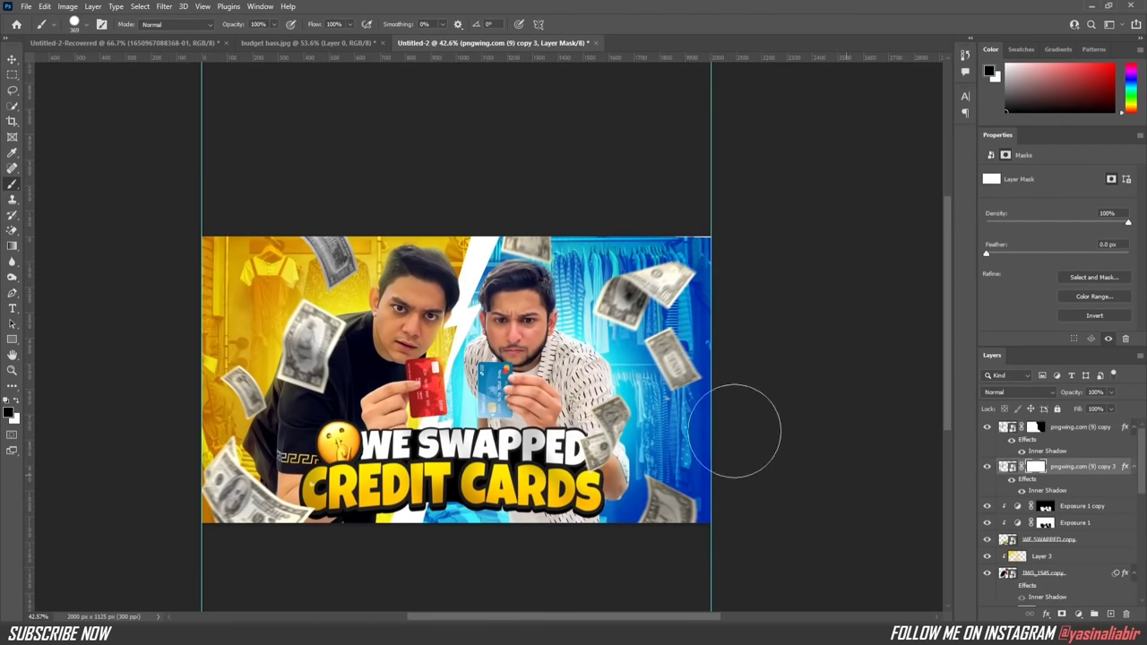
Step: Set copy 3's inner shadow to light blue and the top layer's to yellow
{"action": "double_click", "coordinate": [1053, 491]}
{"action": "left_click", "coordinate": [952, 113]}
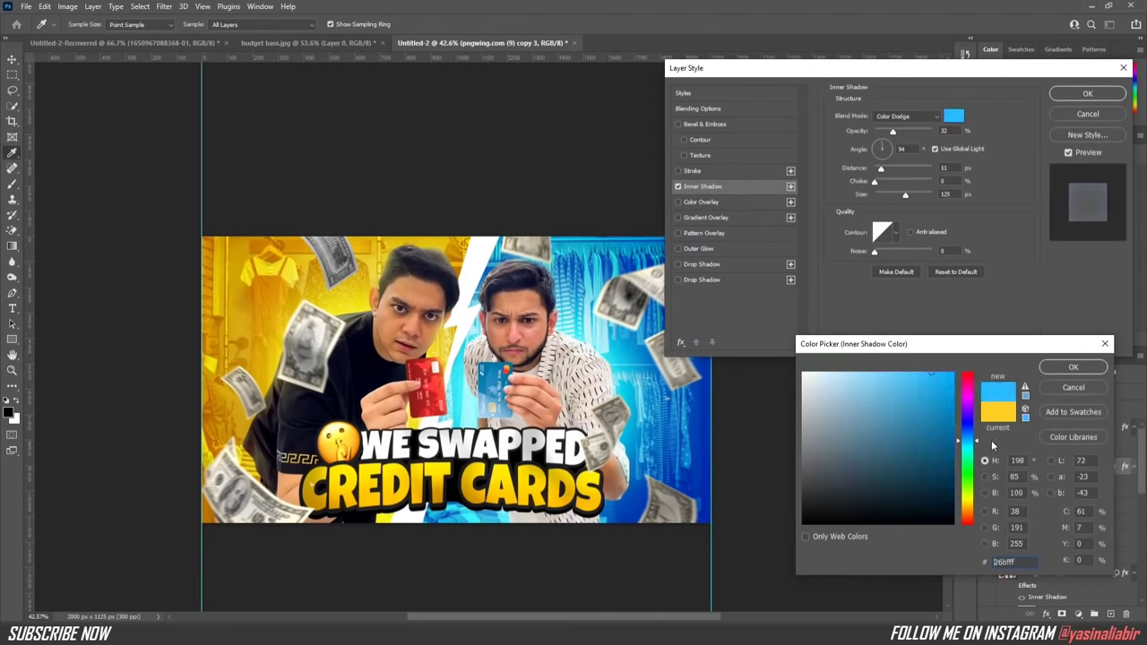
{"action": "key", "text": "Return"}
{"action": "key", "text": "Return"}
{"action": "left_click", "coordinate": [1075, 427]}
{"action": "double_click", "coordinate": [1046, 451]}
{"action": "left_click", "coordinate": [953, 115]}
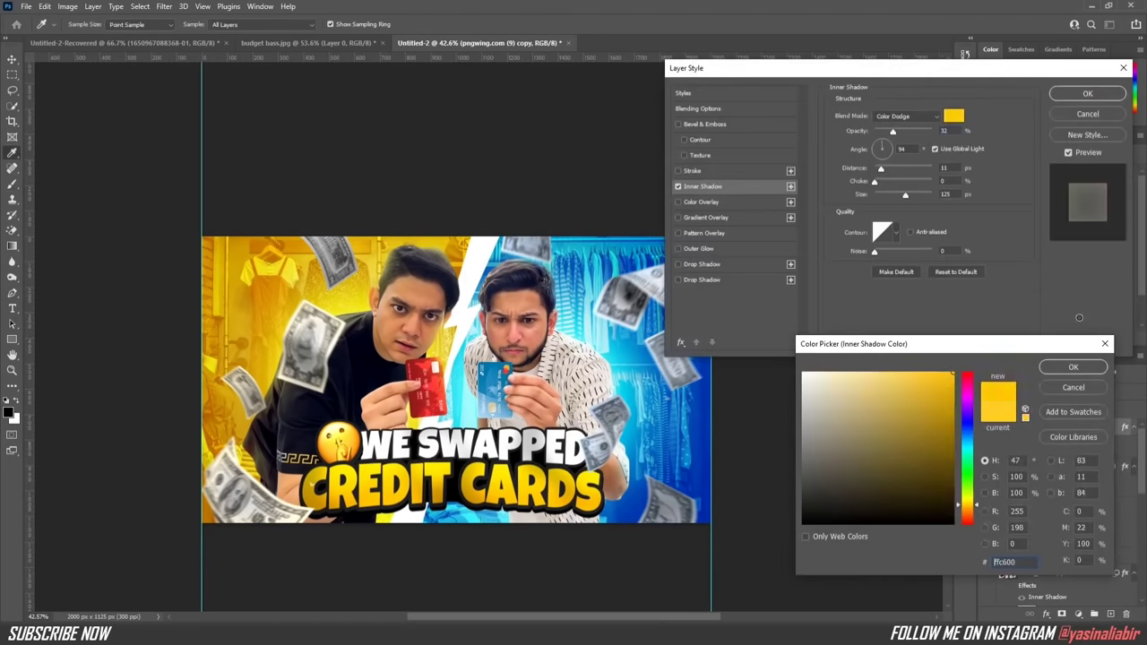
{"action": "left_click_drag", "start_coordinate": [967, 483], "coordinate": [979, 511]}
{"action": "key", "text": "Return"}
{"action": "key", "text": "Return"}
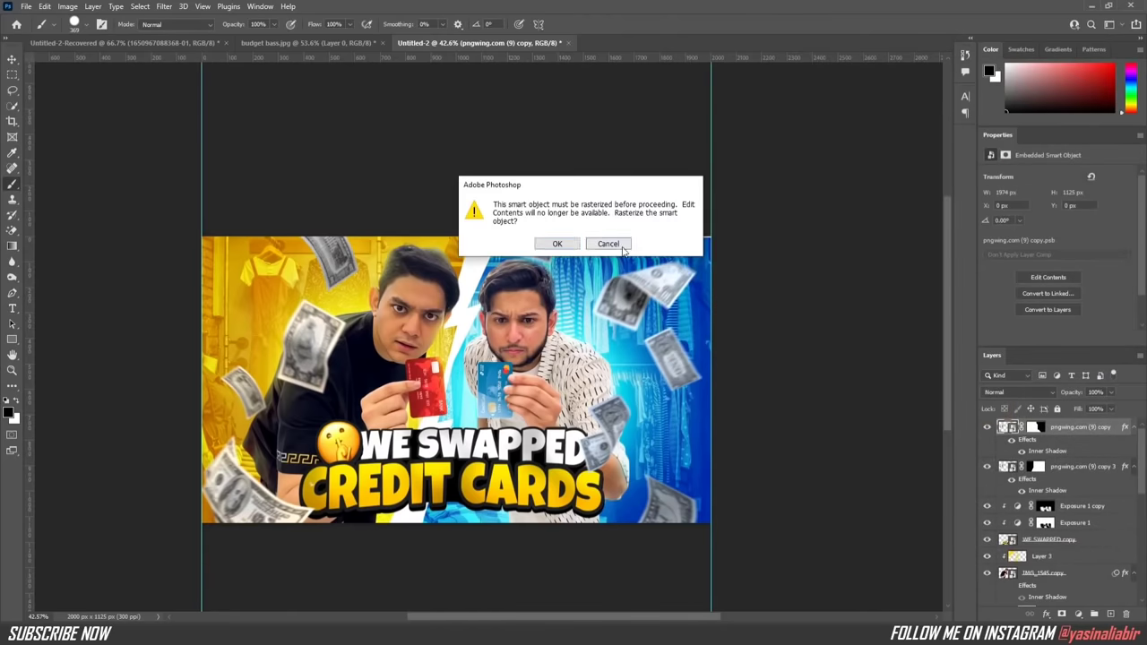
{"action": "key", "text": "Escape"}
Step: Return to the Move tool and select the IMG_1545 copy photo layer
{"action": "key", "text": "v"}
{"action": "scroll", "coordinate": [508, 285], "scroll_direction": "down", "scroll_amount": 2}
{"action": "scroll", "coordinate": [508, 284], "scroll_direction": "up", "scroll_amount": 3}
{"action": "scroll", "coordinate": [508, 285], "scroll_direction": "down", "scroll_amount": 2}
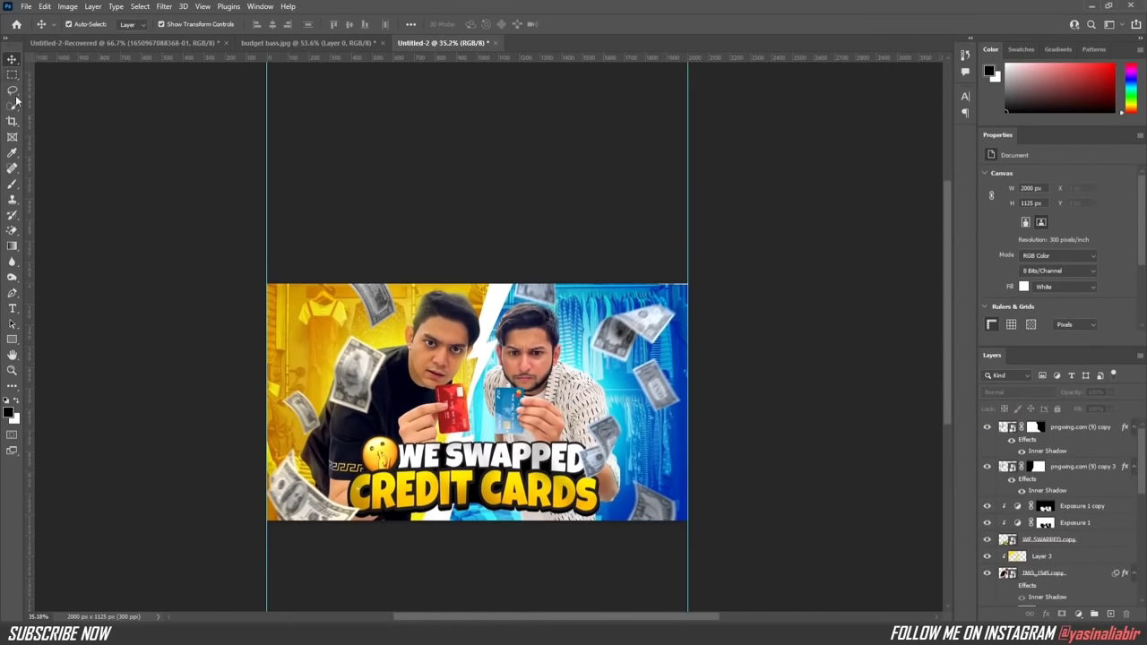
{"action": "scroll", "coordinate": [538, 269], "scroll_direction": "down", "scroll_amount": 2}
{"action": "scroll", "coordinate": [551, 264], "scroll_direction": "up", "scroll_amount": 2}
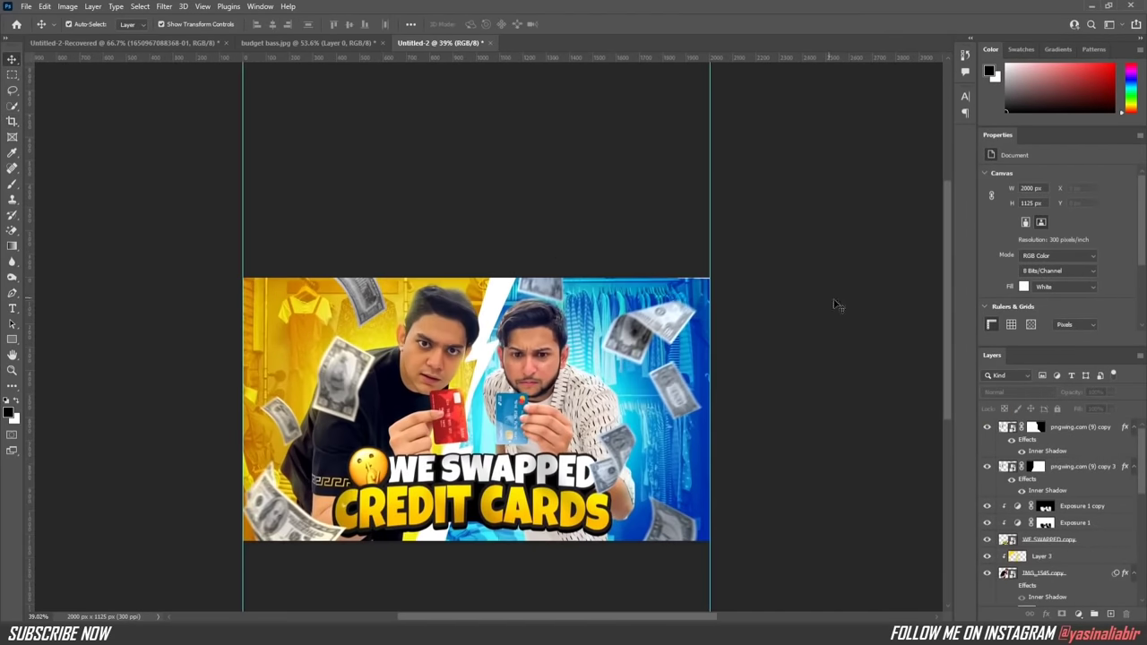
{"action": "scroll", "coordinate": [561, 263], "scroll_direction": "up", "scroll_amount": 1}
{"action": "left_click", "coordinate": [760, 413]}
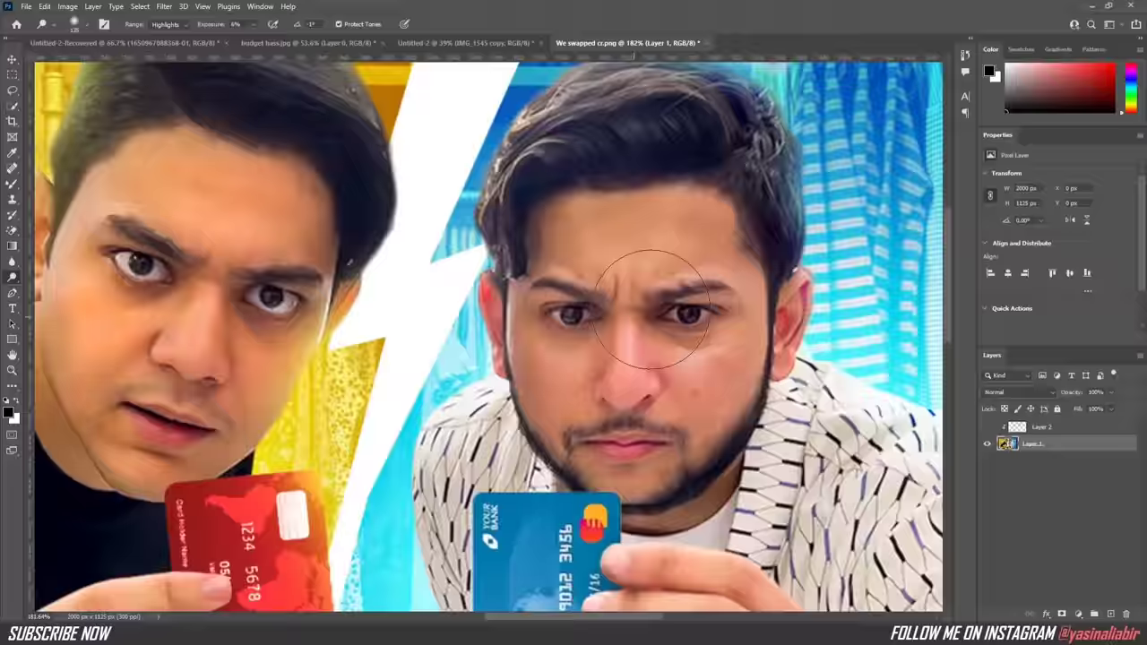
Step: Switch to the We swapped cc.png document and select Layer 2 for dodge-and-burn retouching
{"action": "scroll", "coordinate": [652, 309], "scroll_direction": "down", "scroll_amount": 3}
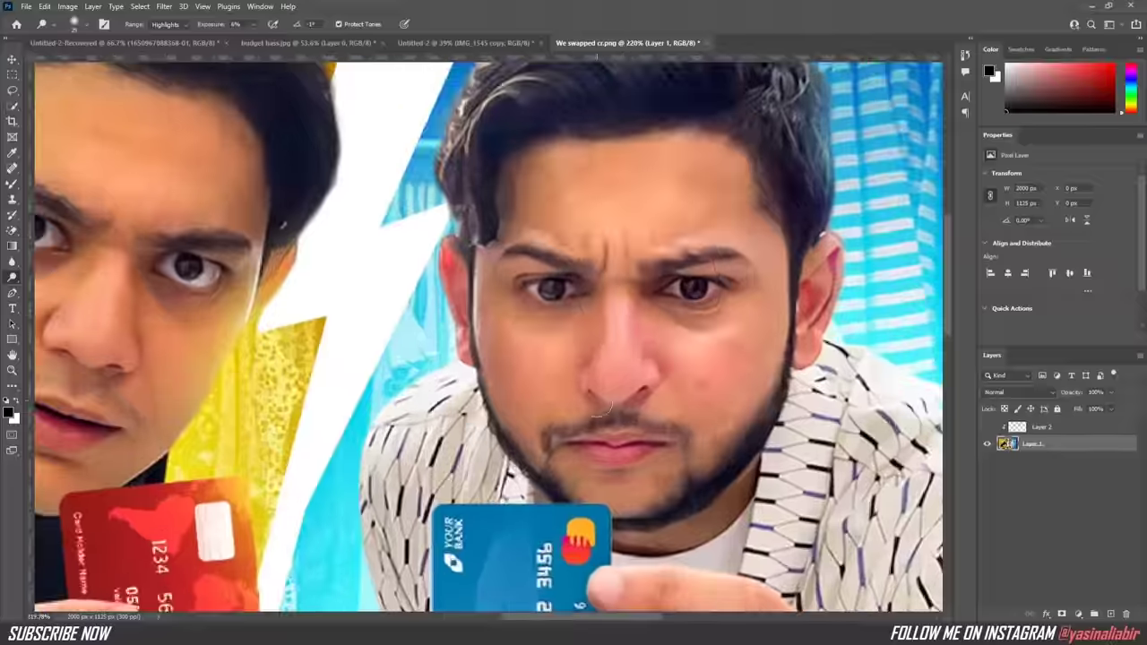
{"action": "scroll", "coordinate": [627, 304], "scroll_direction": "down", "scroll_amount": 3}
{"action": "left_click", "coordinate": [44, 7]}
{"action": "left_click", "coordinate": [51, 19]}
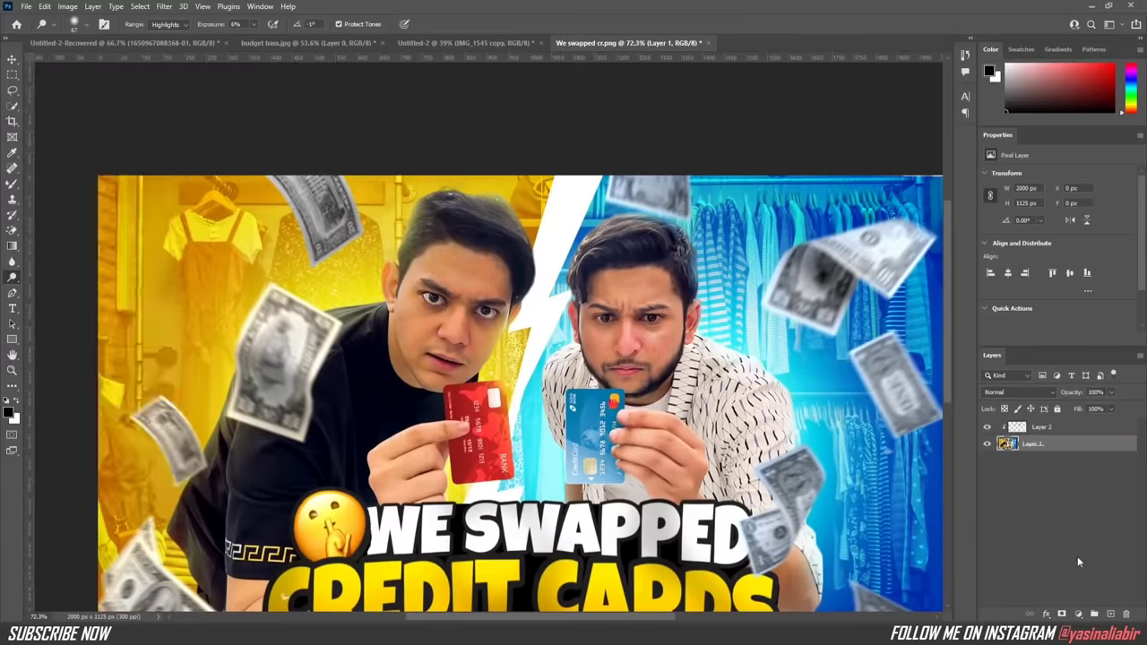
{"action": "scroll", "coordinate": [324, 301], "scroll_direction": "up", "scroll_amount": 3}
{"action": "scroll", "coordinate": [750, 491], "scroll_direction": "up", "scroll_amount": 3}
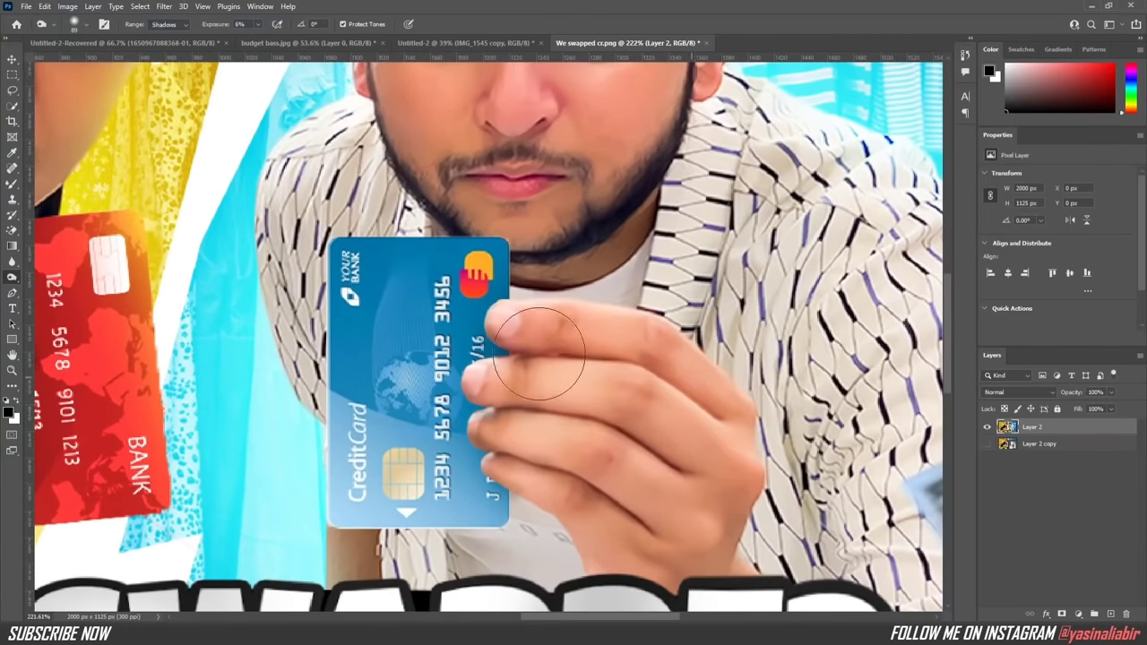